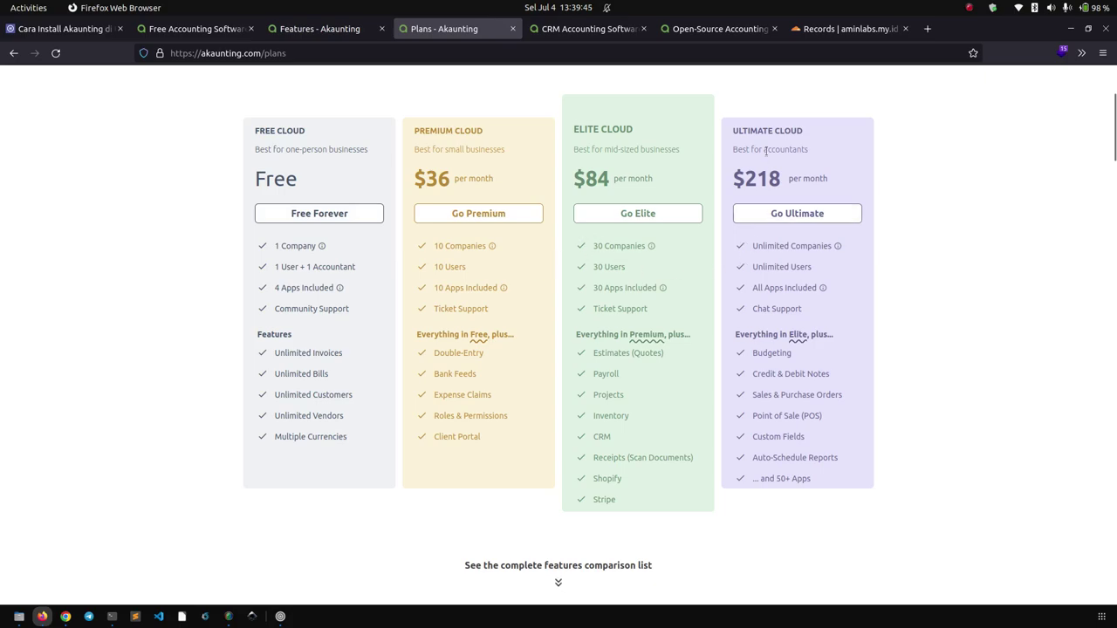
Scroll the Plans page back up to the Free, $36, $84 and $218 monthly plan cards.
{"action": "scroll", "coordinate": [525, 273], "scroll_direction": "up", "scroll_amount": 3}
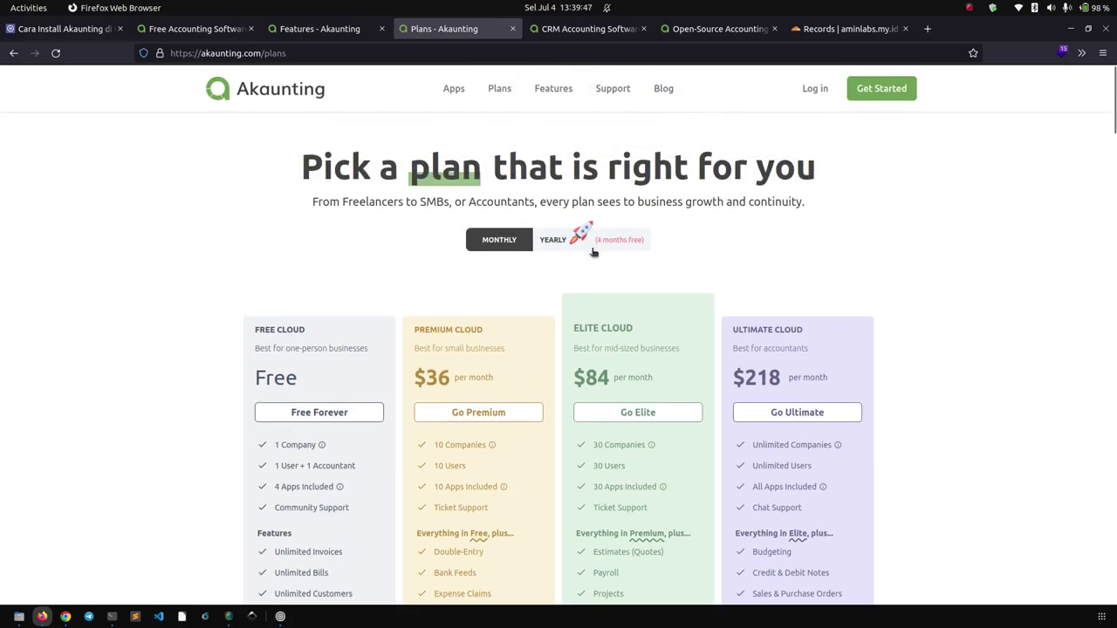
Switch plans to yearly billing (Premium $24, Elite $56, Ultimate $145) and review the comparison table.
{"action": "left_click", "coordinate": [551, 241]}
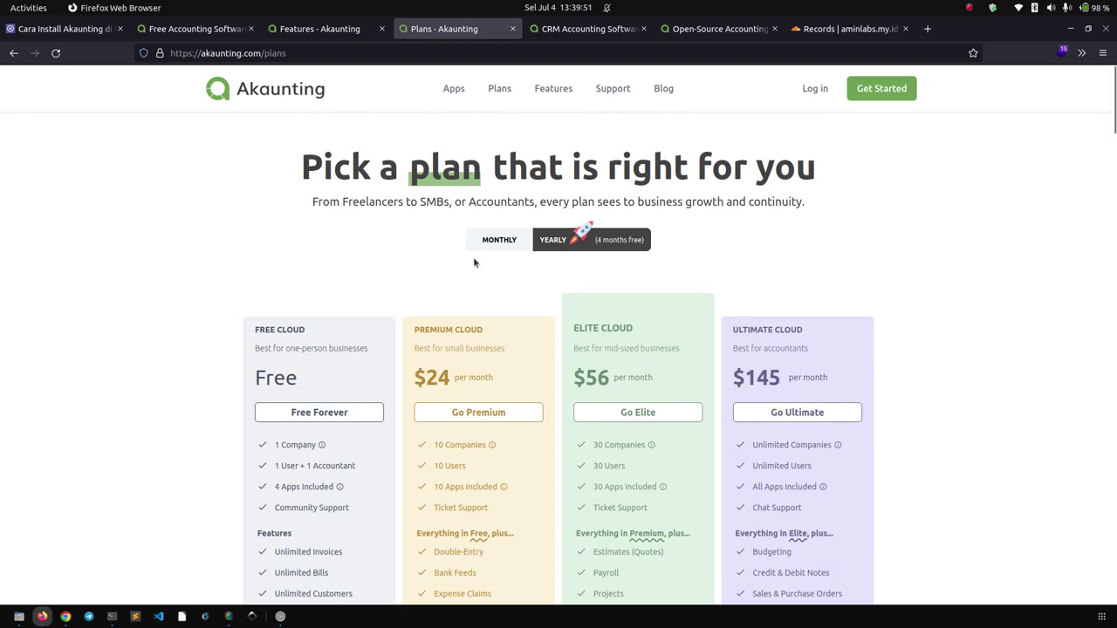
{"action": "scroll", "coordinate": [144, 319], "scroll_direction": "down", "scroll_amount": 10}
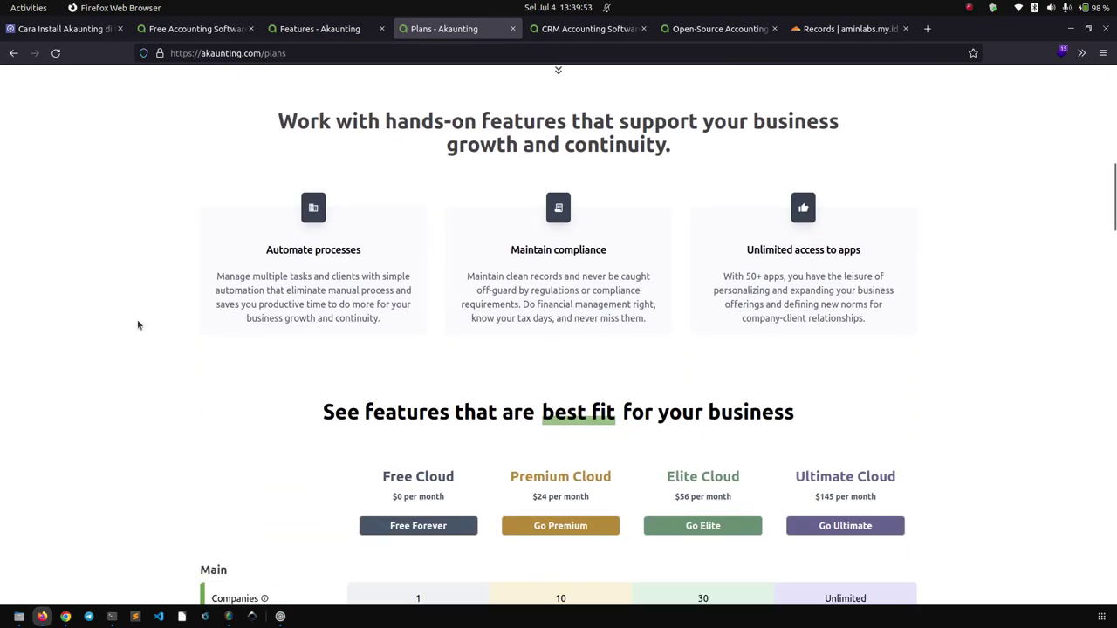
{"action": "scroll", "coordinate": [137, 334], "scroll_direction": "down", "scroll_amount": 4}
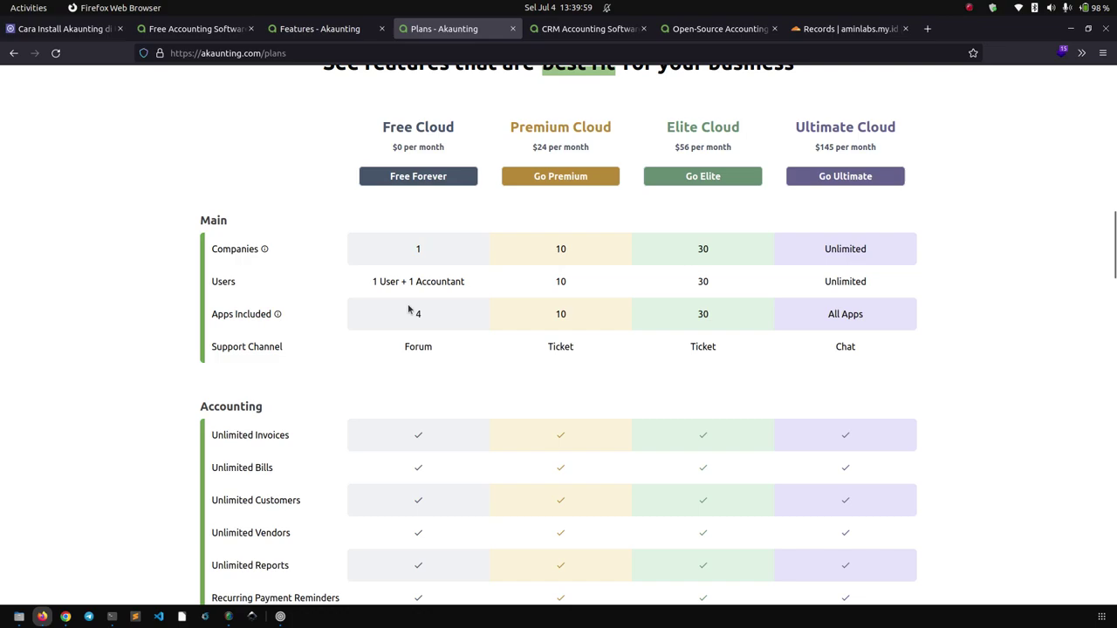
{"action": "scroll", "coordinate": [404, 312], "scroll_direction": "up", "scroll_amount": 8}
{"action": "scroll", "coordinate": [404, 312], "scroll_direction": "up", "scroll_amount": 4}
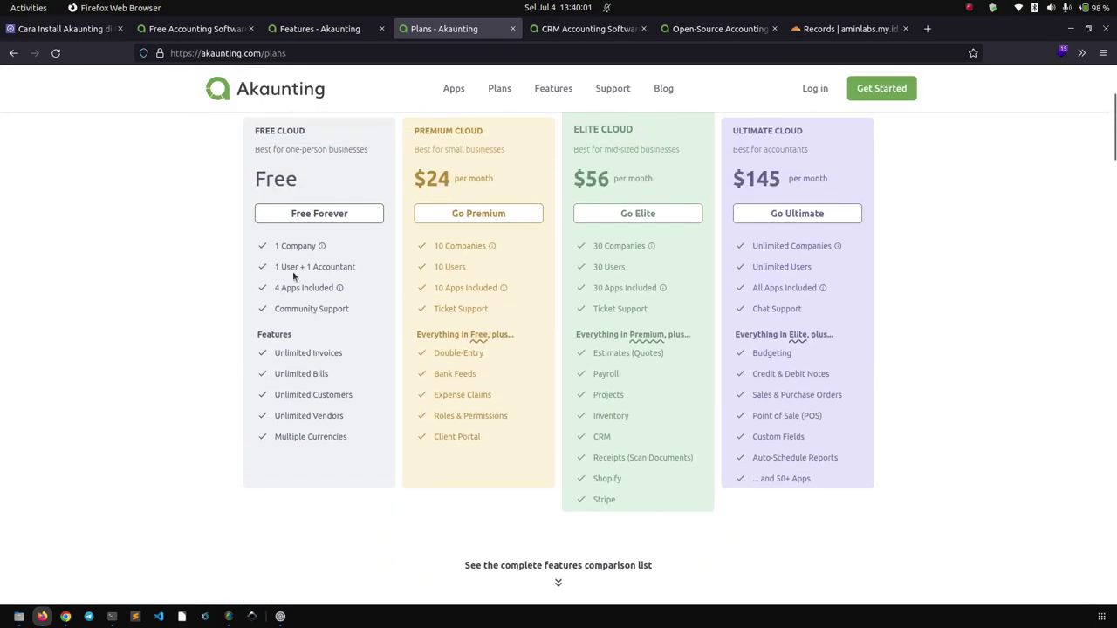
{"action": "scroll", "coordinate": [297, 188], "scroll_direction": "up", "scroll_amount": 1}
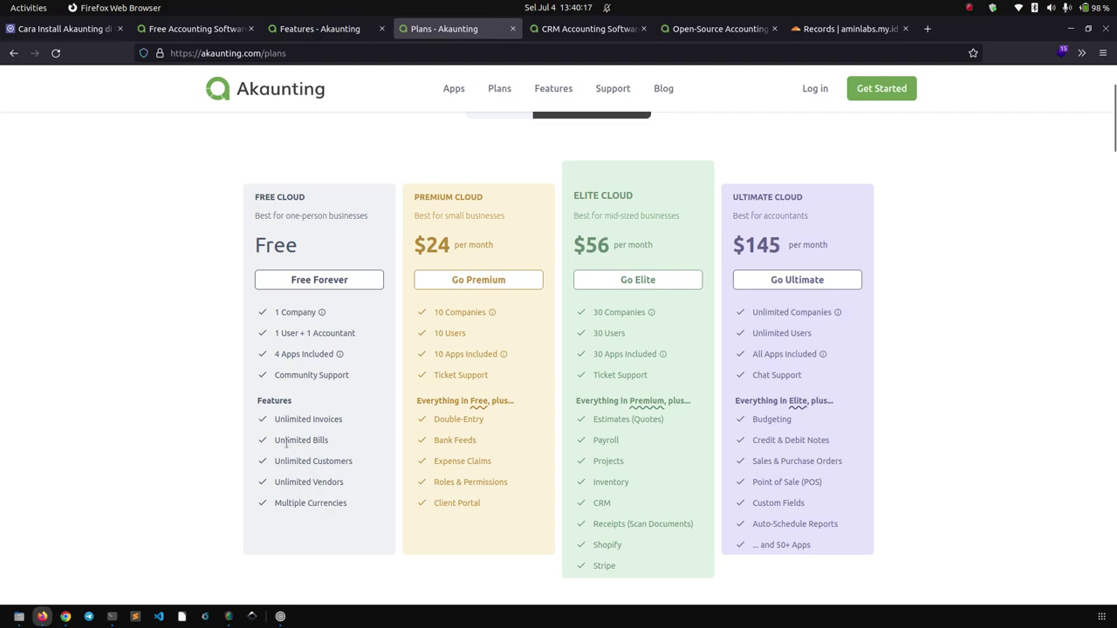
{"action": "scroll", "coordinate": [286, 445], "scroll_direction": "up", "scroll_amount": 3}
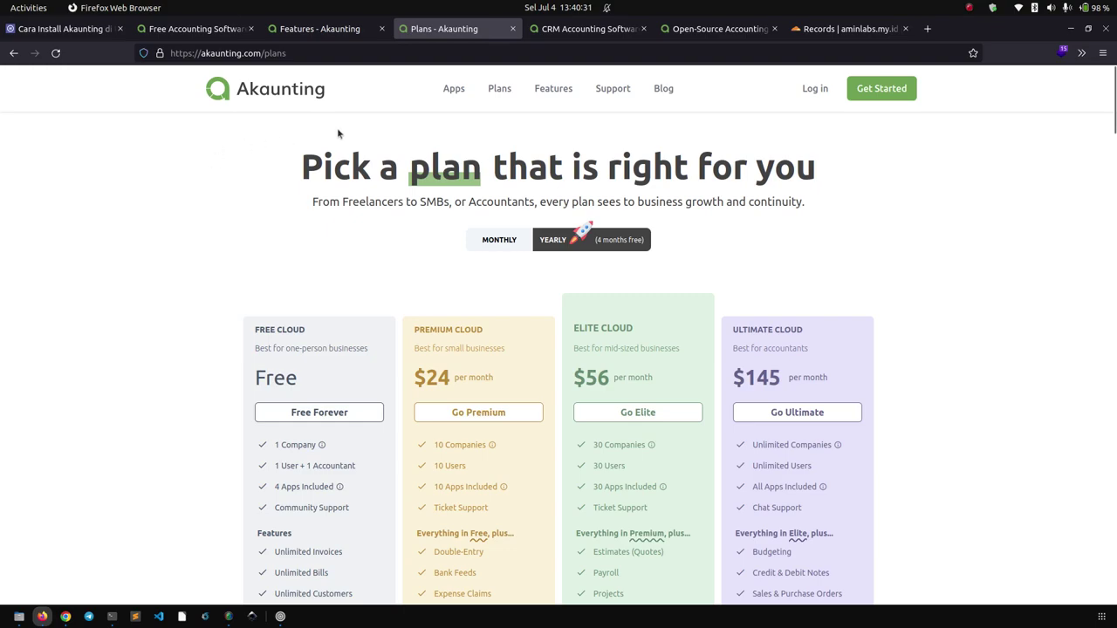
{"action": "mouse_move", "coordinate": [446, 92]}
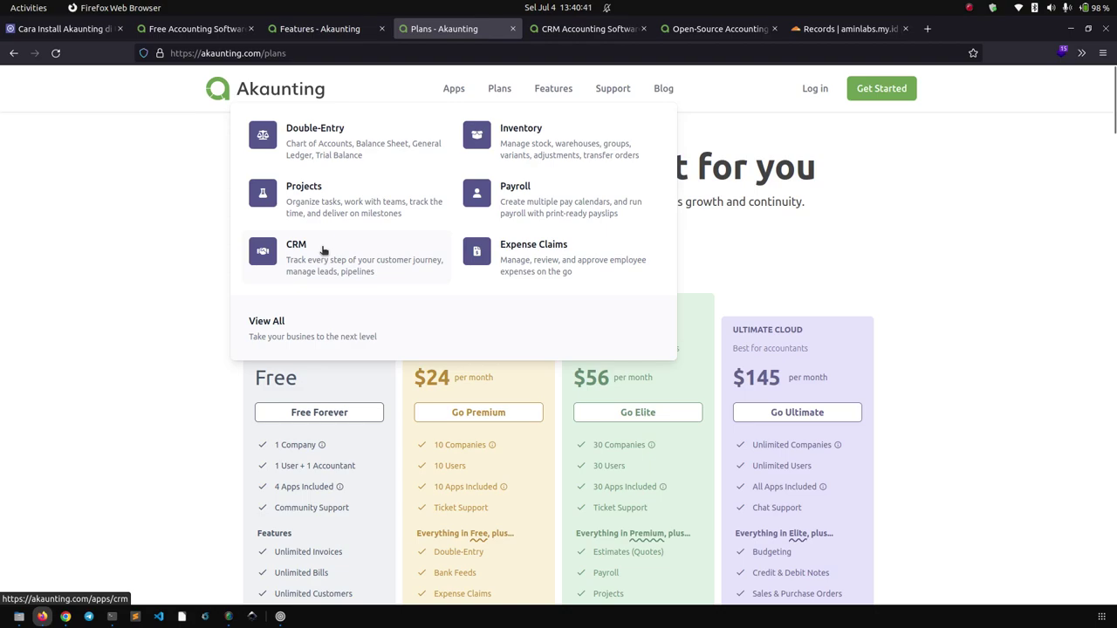
Review the CRM Accounting Software page and its pricing.
{"action": "left_click", "coordinate": [554, 29]}
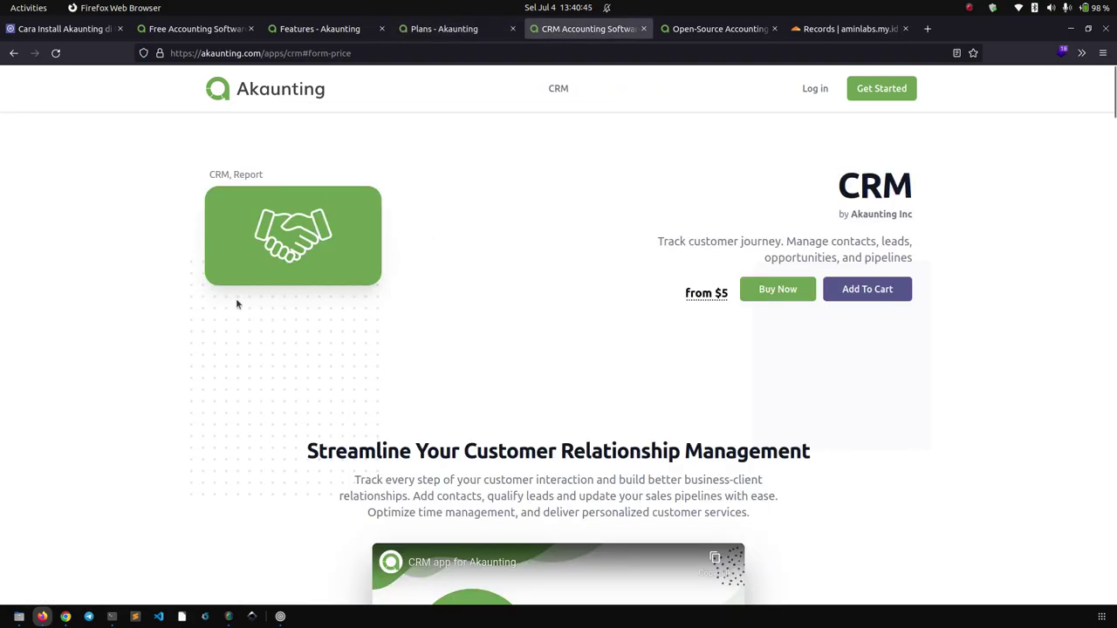
{"action": "scroll", "coordinate": [174, 247], "scroll_direction": "down", "scroll_amount": 3}
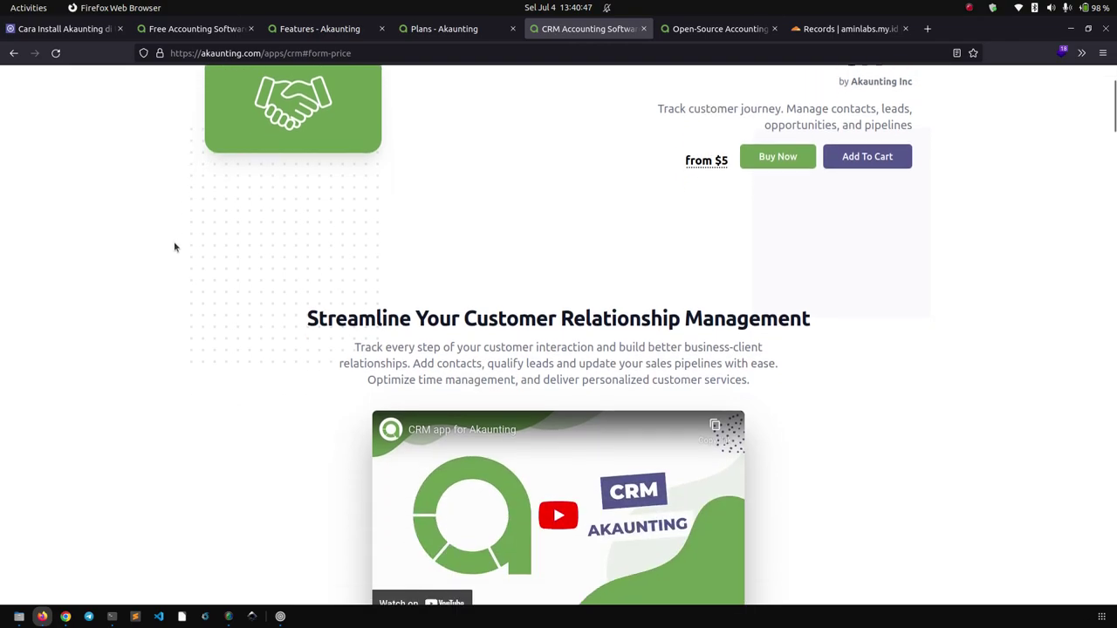
{"action": "scroll", "coordinate": [609, 259], "scroll_direction": "up", "scroll_amount": 3}
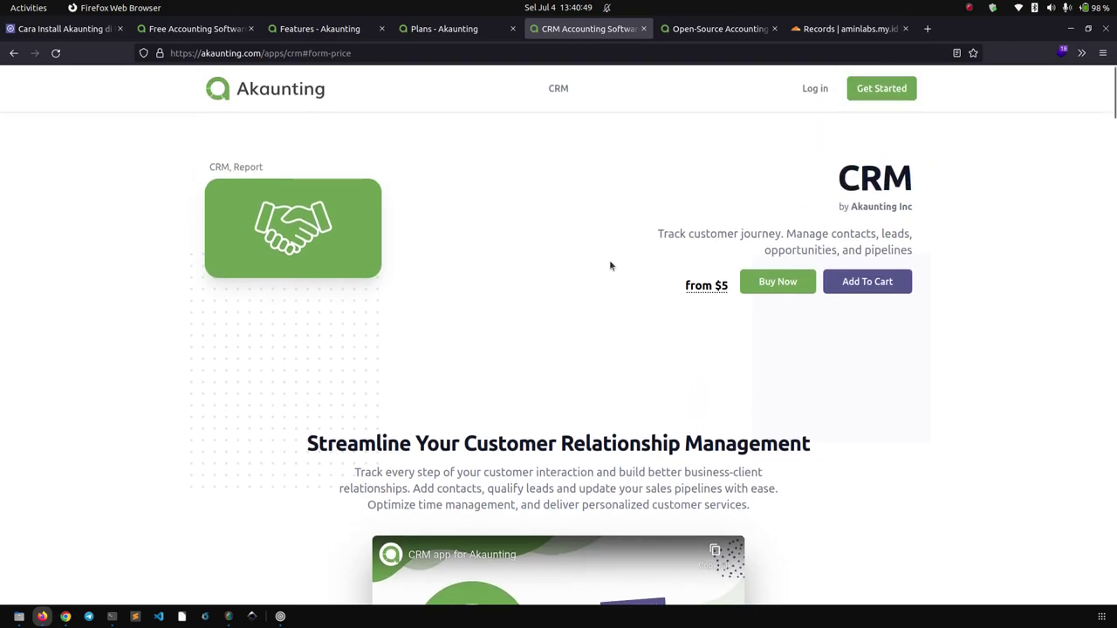
{"action": "scroll", "coordinate": [556, 248], "scroll_direction": "down", "scroll_amount": 20}
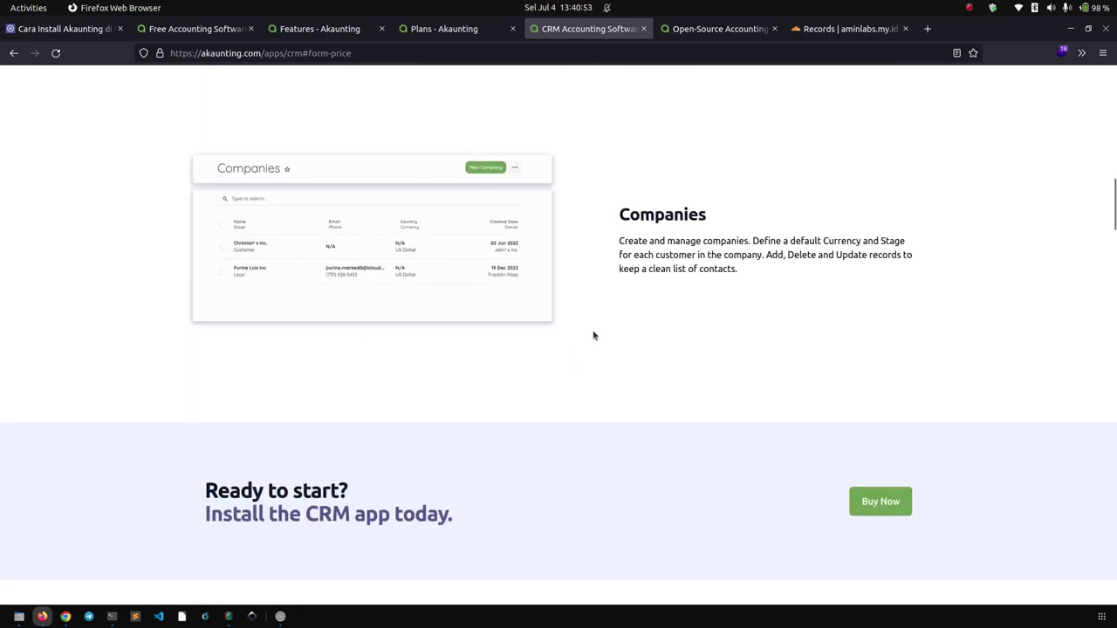
{"action": "scroll", "coordinate": [594, 334], "scroll_direction": "down", "scroll_amount": 7}
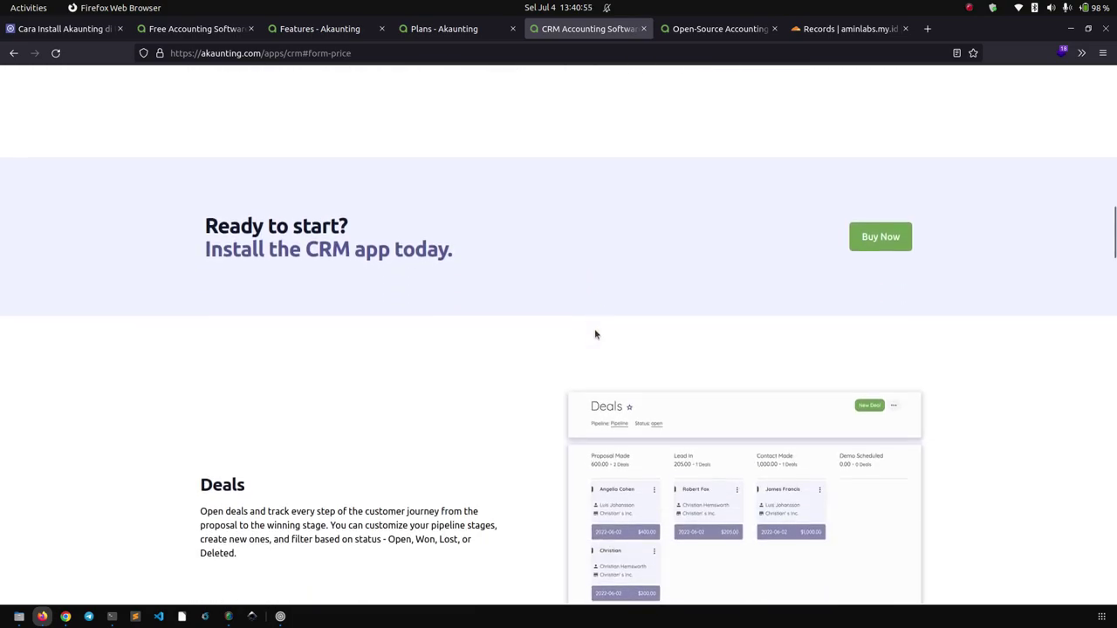
{"action": "scroll", "coordinate": [529, 350], "scroll_direction": "down", "scroll_amount": 20}
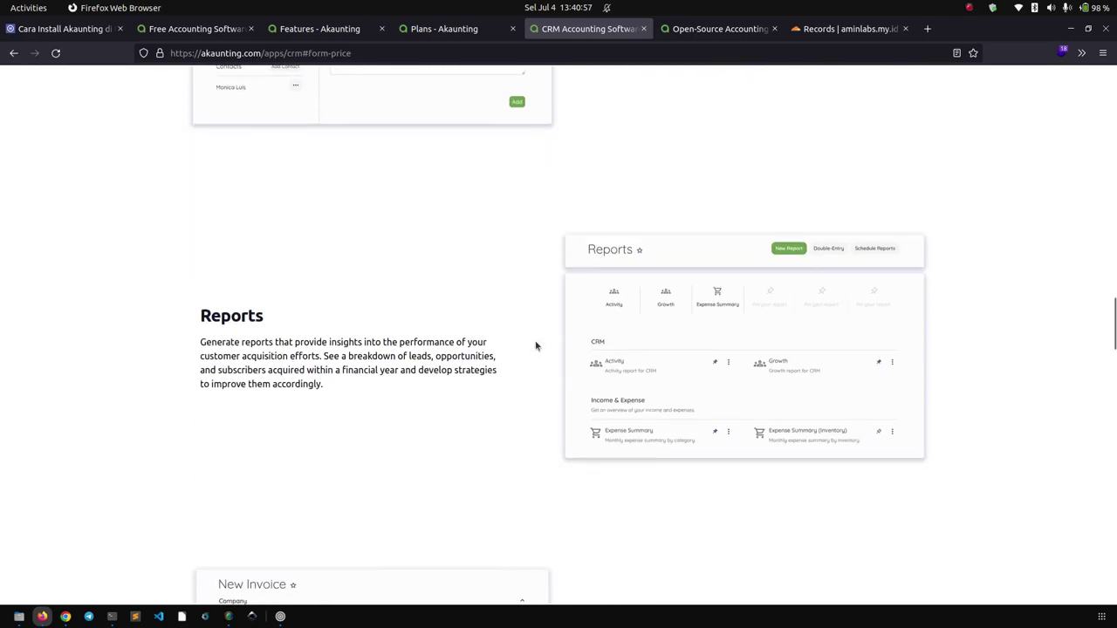
{"action": "scroll", "coordinate": [535, 346], "scroll_direction": "down", "scroll_amount": 15}
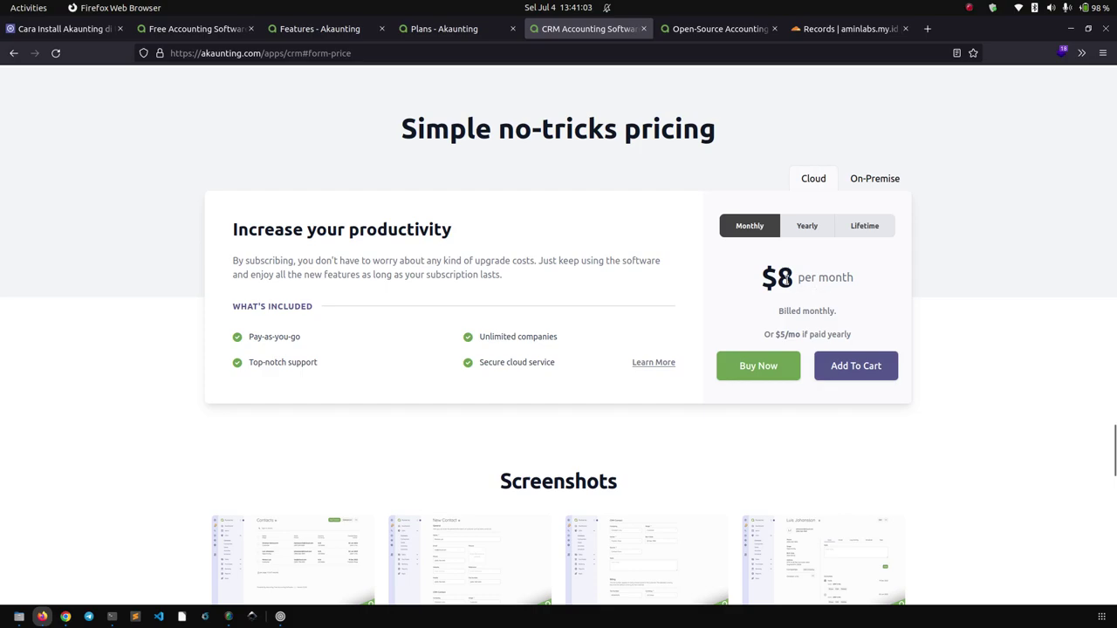
Go to the Open-Source Accounting Software page showing 400K downloads and 6200 GitHub stars.
{"action": "scroll", "coordinate": [428, 393], "scroll_direction": "down", "scroll_amount": 3}
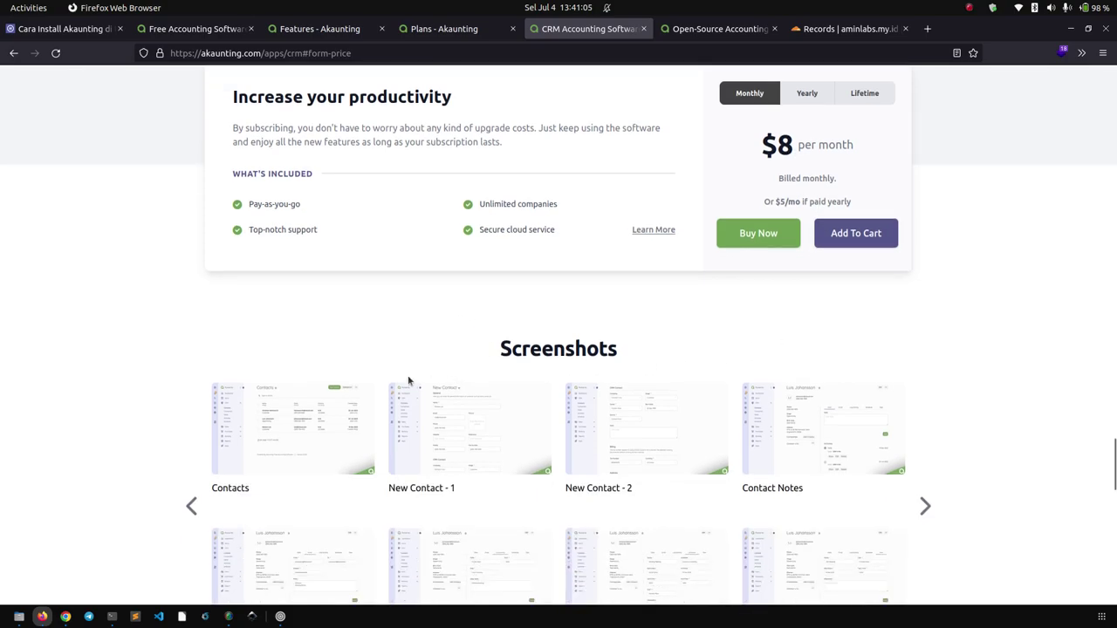
{"action": "scroll", "coordinate": [977, 454], "scroll_direction": "up", "scroll_amount": 10}
{"action": "scroll", "coordinate": [983, 448], "scroll_direction": "up", "scroll_amount": 15}
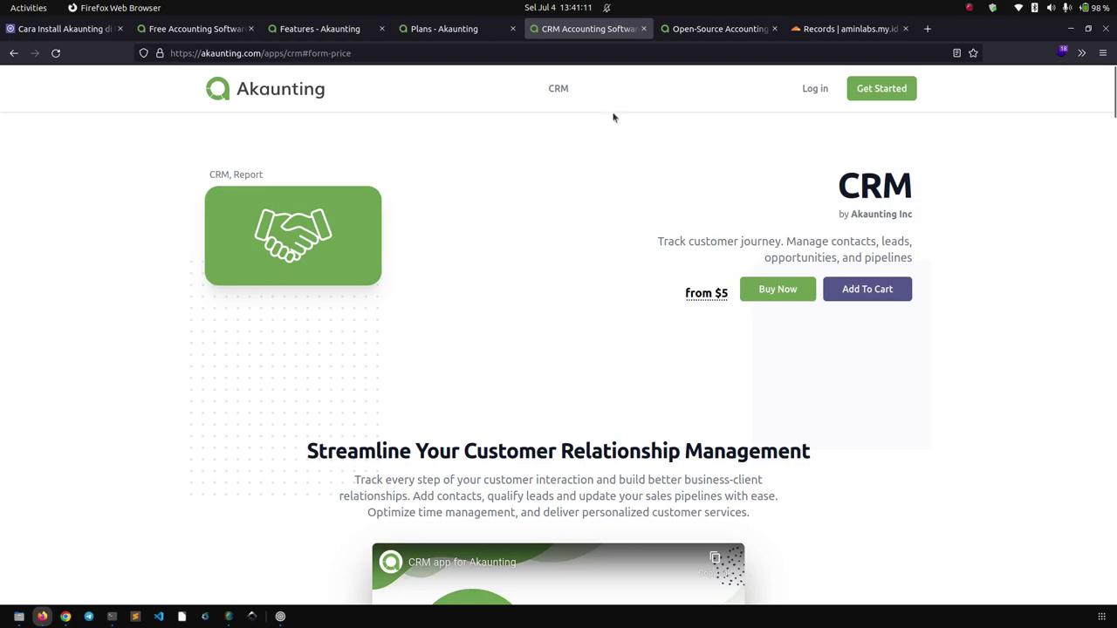
{"action": "left_click", "coordinate": [682, 31]}
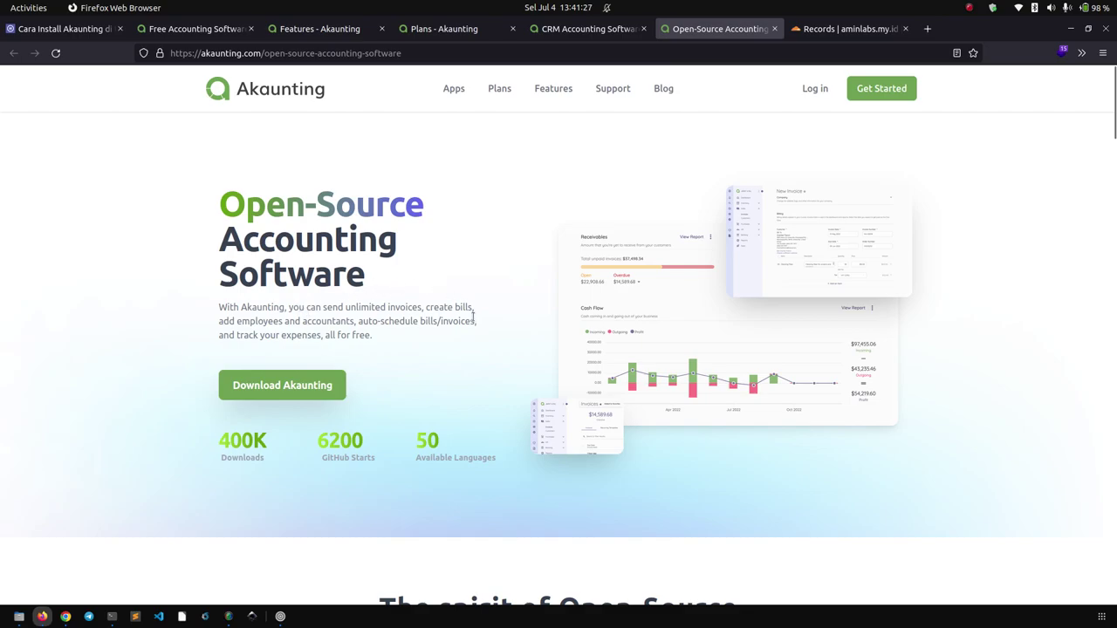
{"action": "scroll", "coordinate": [702, 320], "scroll_direction": "down", "scroll_amount": 8}
{"action": "scroll", "coordinate": [879, 273], "scroll_direction": "down", "scroll_amount": 6}
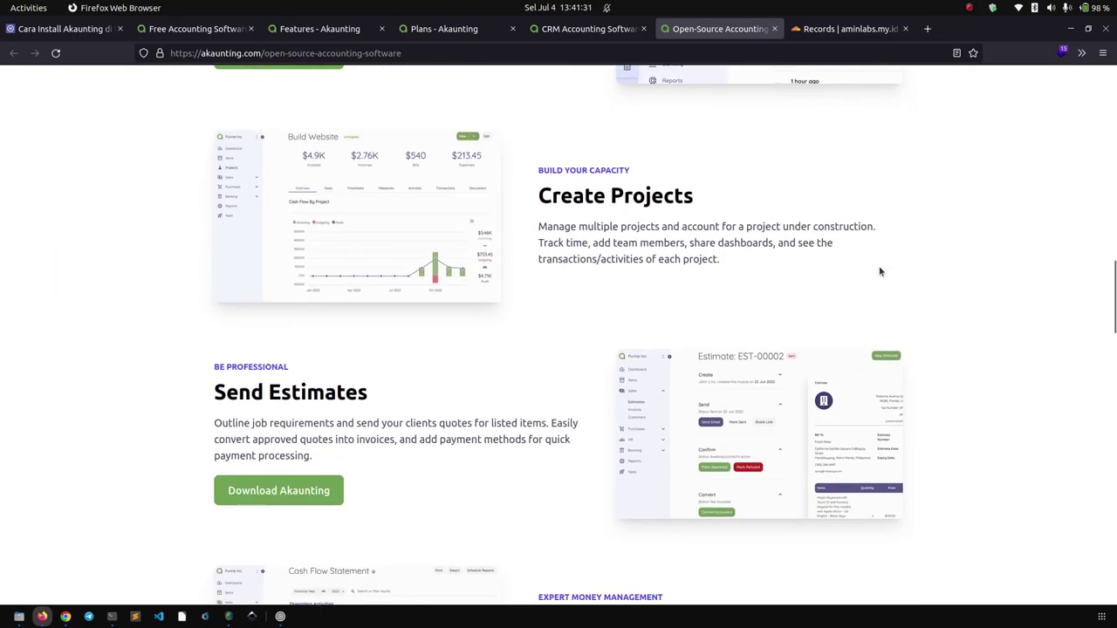
{"action": "scroll", "coordinate": [880, 273], "scroll_direction": "down", "scroll_amount": 10}
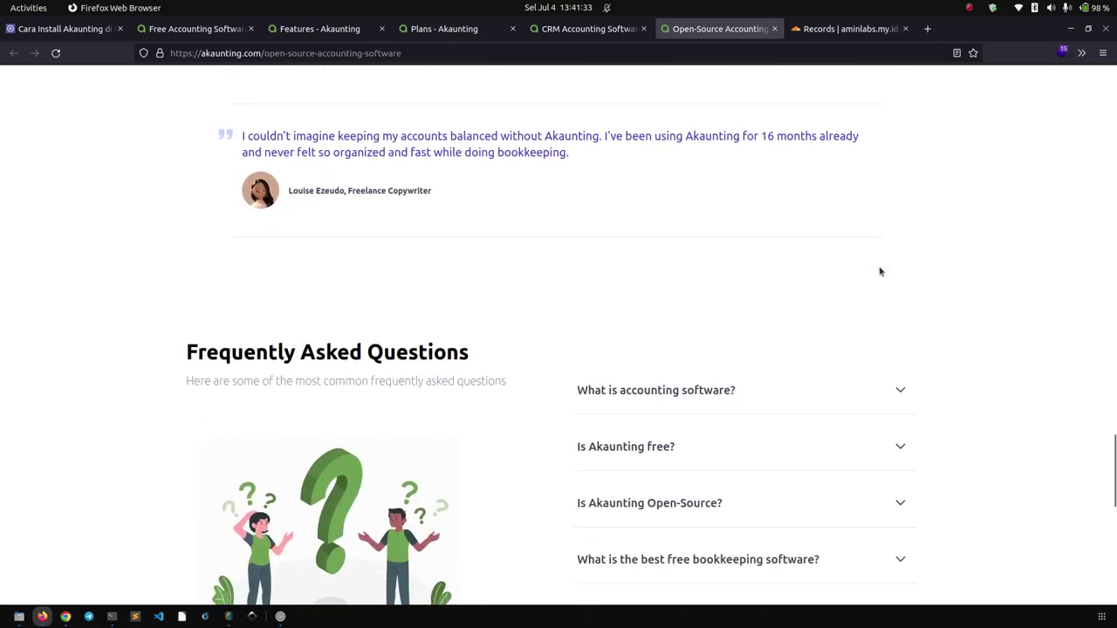
{"action": "scroll", "coordinate": [880, 273], "scroll_direction": "down", "scroll_amount": 3}
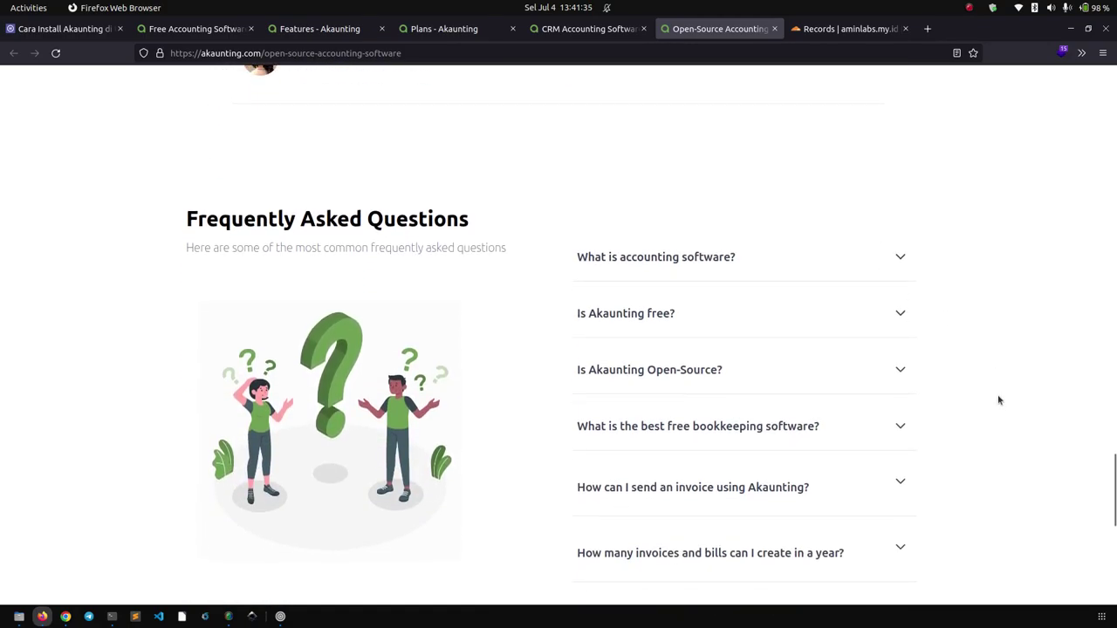
{"action": "scroll", "coordinate": [1000, 400], "scroll_direction": "up", "scroll_amount": 20}
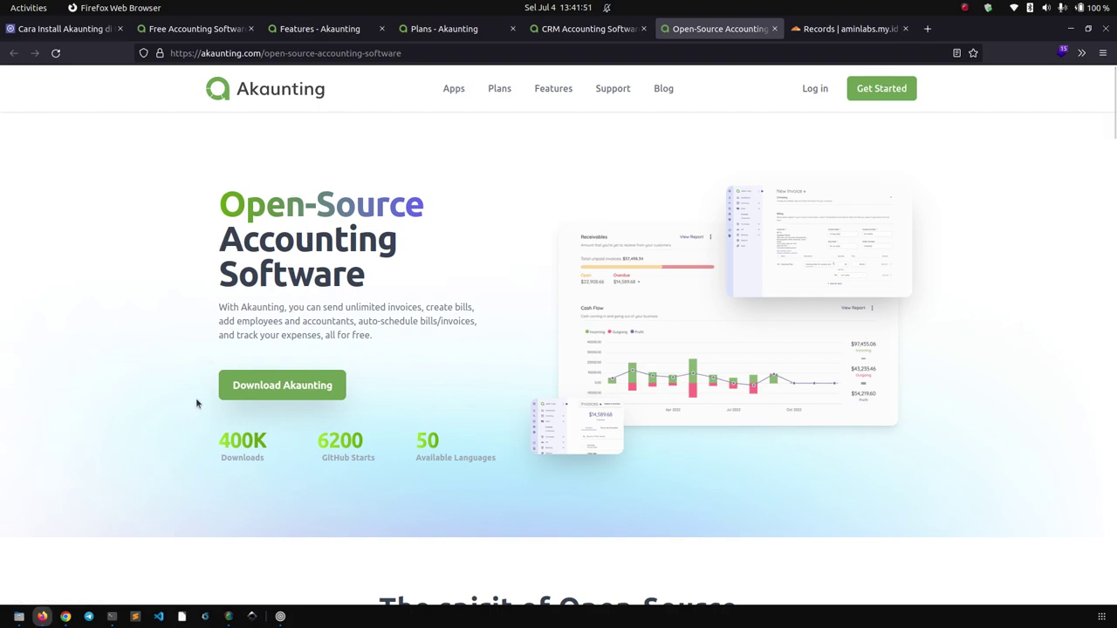
Open a terminal and place the Akaunting install tutorial on the left half of the screen.
{"action": "left_click", "coordinate": [112, 617]}
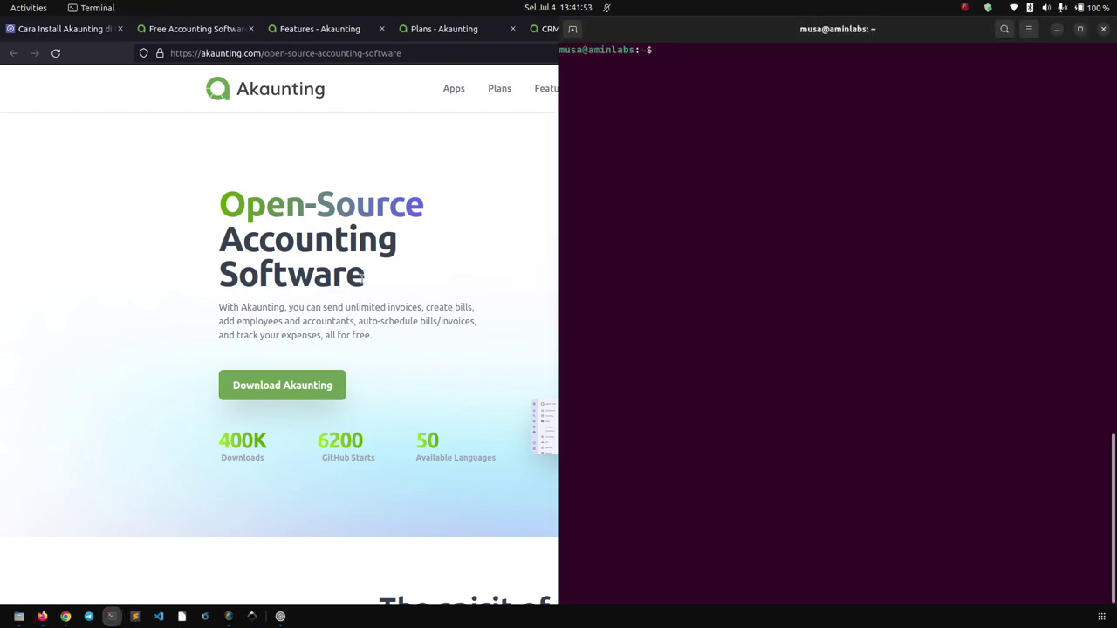
{"action": "left_click", "coordinate": [79, 188]}
{"action": "left_click", "coordinate": [69, 29]}
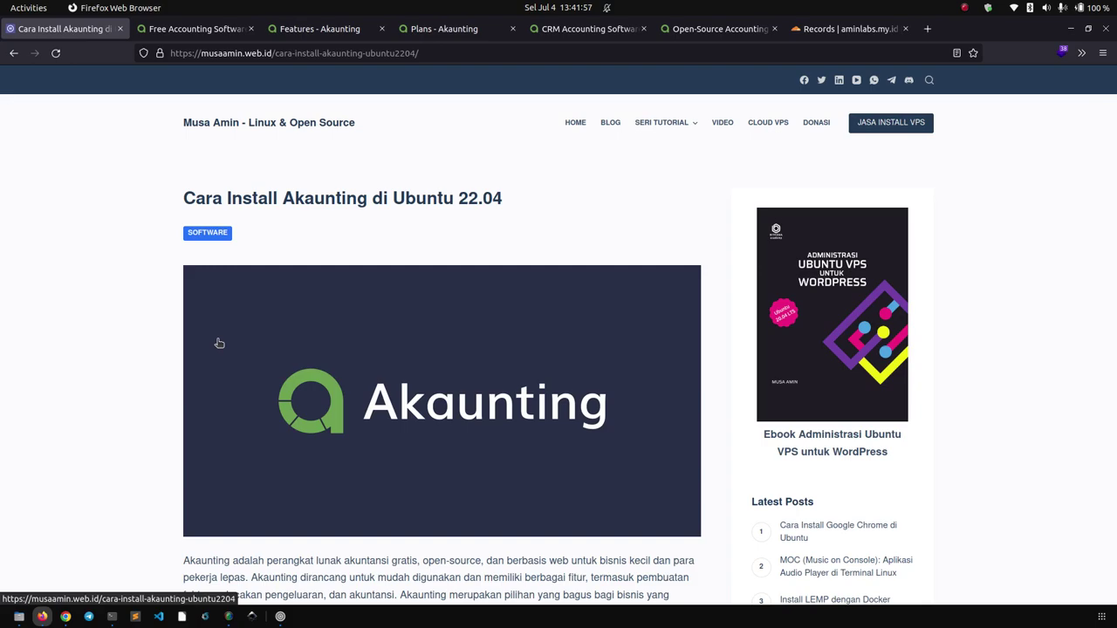
{"action": "key", "text": "super+Left"}
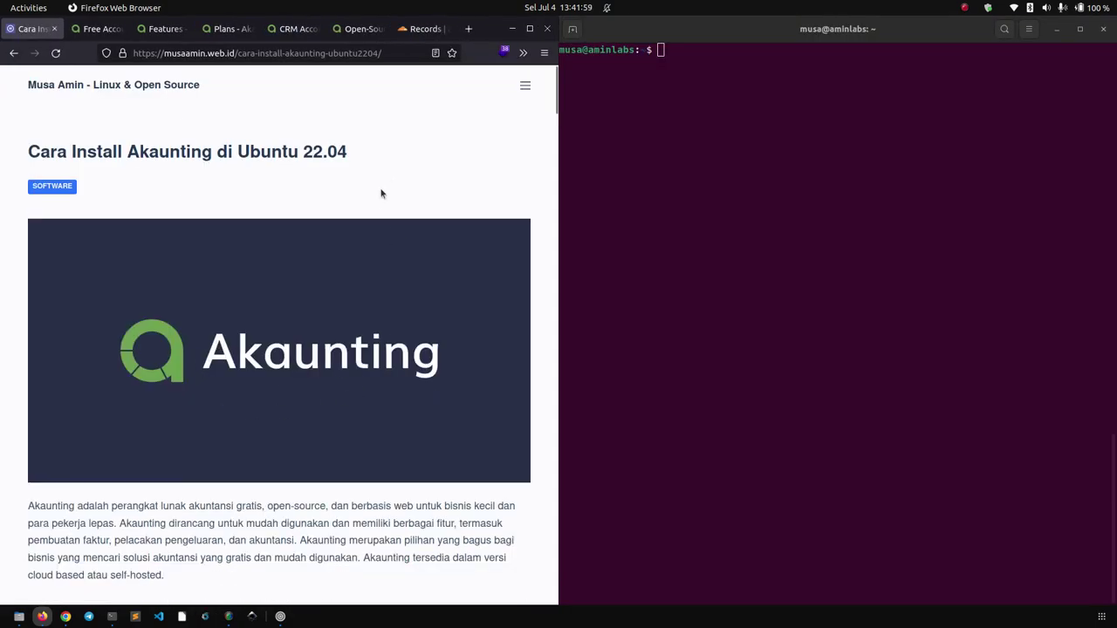
Read the tutorial past System Requirements and Tutorial Environment to the Install Apache commands.
{"action": "scroll", "coordinate": [386, 186], "scroll_direction": "down", "scroll_amount": 5}
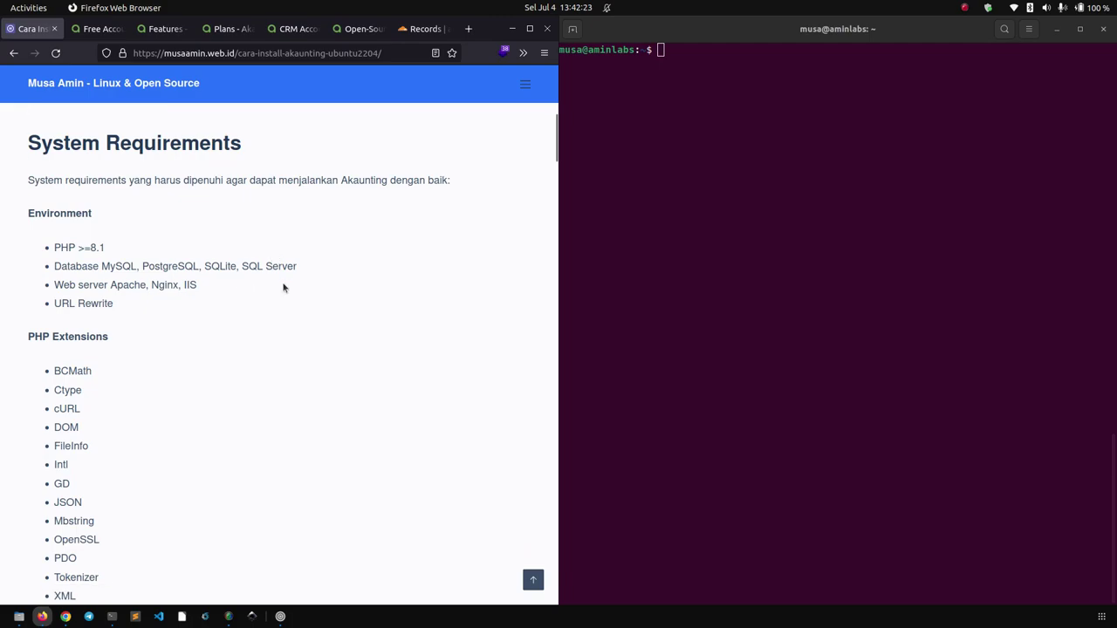
{"action": "scroll", "coordinate": [112, 259], "scroll_direction": "down", "scroll_amount": 3}
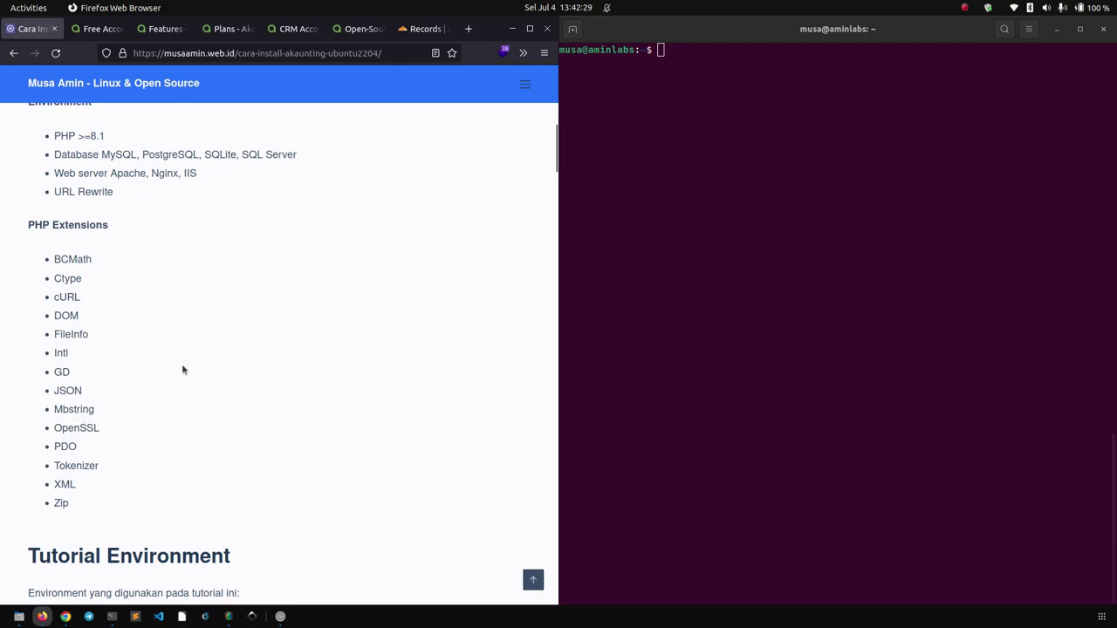
{"action": "scroll", "coordinate": [279, 332], "scroll_direction": "up", "scroll_amount": 4}
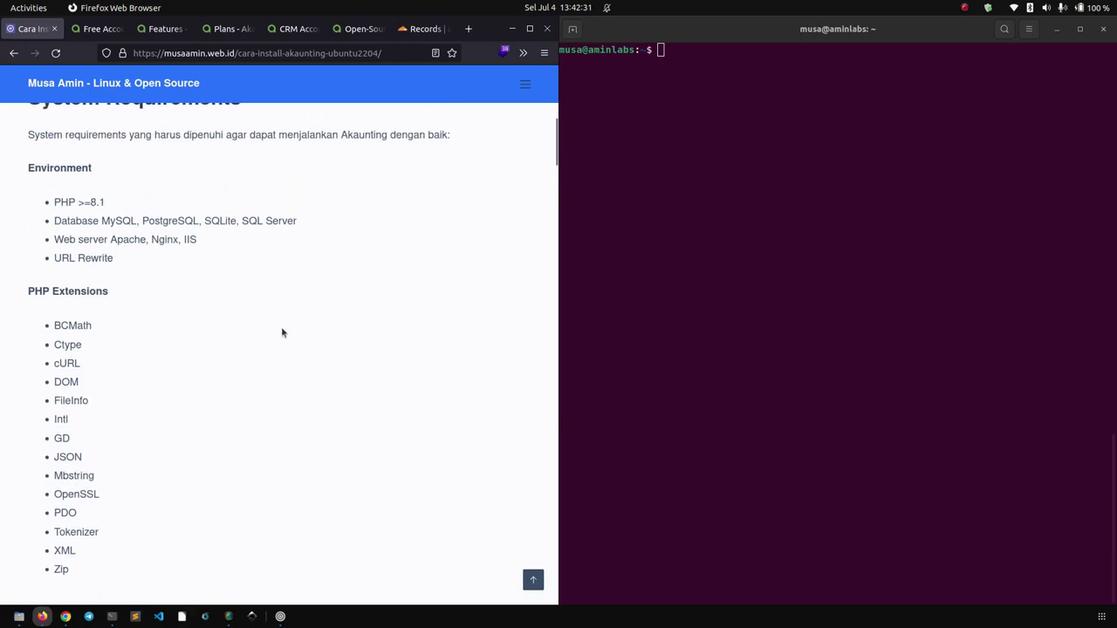
{"action": "scroll", "coordinate": [236, 297], "scroll_direction": "up", "scroll_amount": 4}
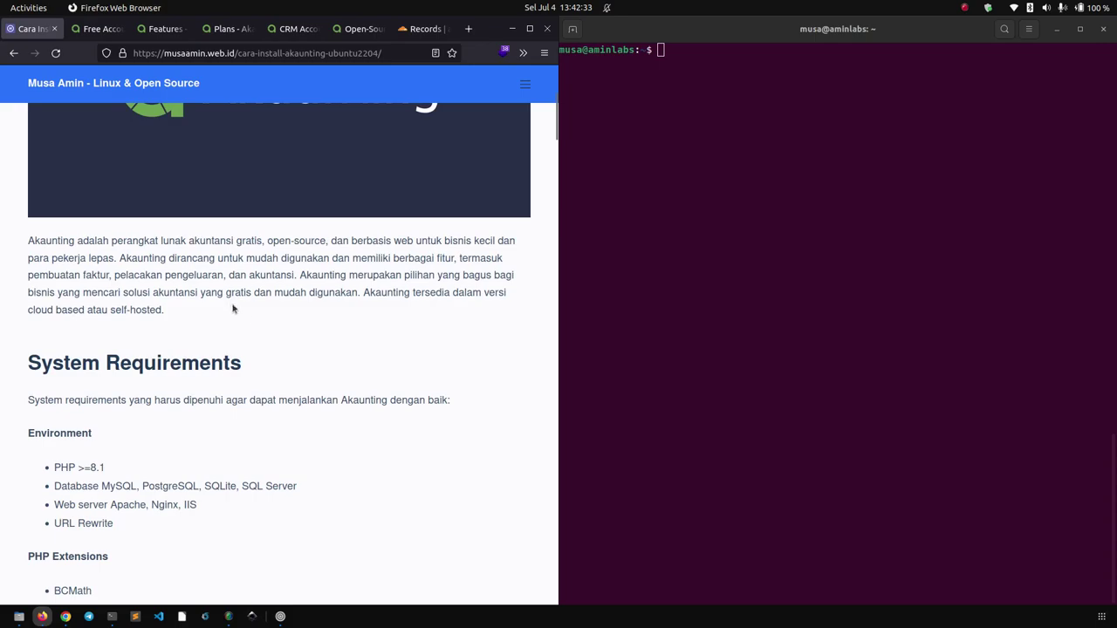
{"action": "scroll", "coordinate": [266, 319], "scroll_direction": "down", "scroll_amount": 6}
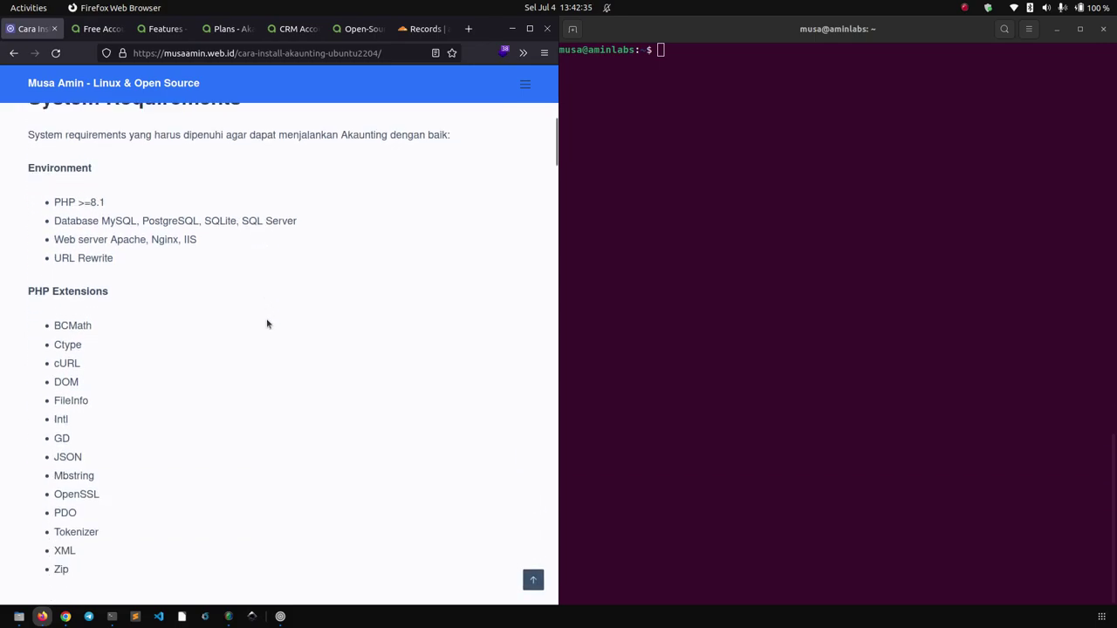
{"action": "scroll", "coordinate": [253, 279], "scroll_direction": "down", "scroll_amount": 5}
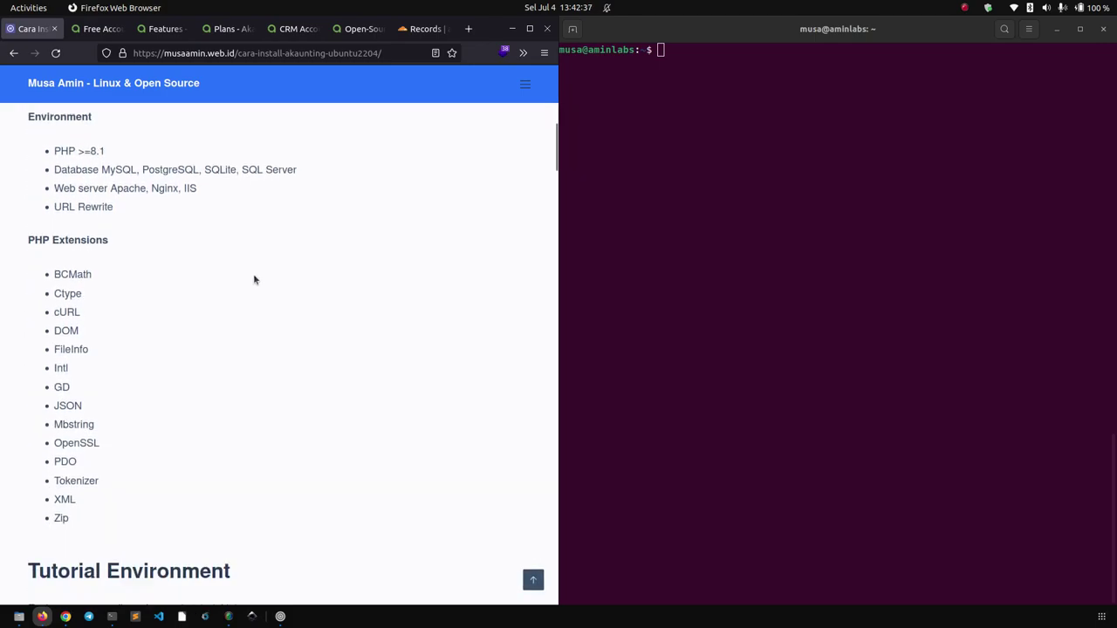
{"action": "scroll", "coordinate": [281, 262], "scroll_direction": "down", "scroll_amount": 4}
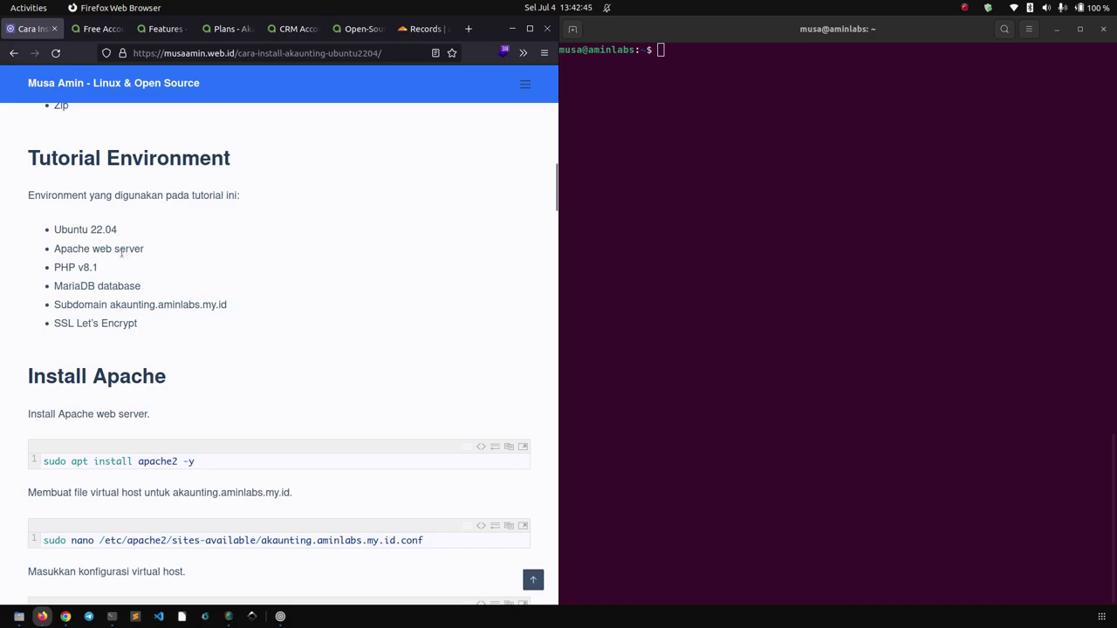
{"action": "left_click_drag", "start_coordinate": [94, 267], "coordinate": [129, 272]}
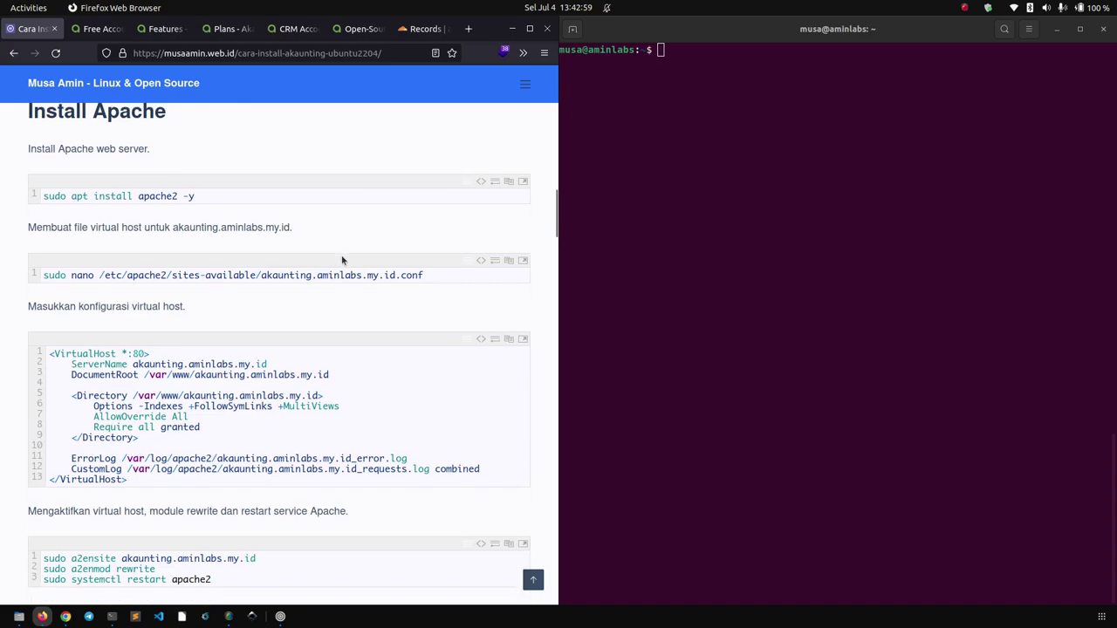
Run the tutorial's 'sudo apt install apache2 -y' command in the terminal.
{"action": "left_click", "coordinate": [509, 181]}
{"action": "left_click", "coordinate": [768, 182]}
{"action": "right_click", "coordinate": [771, 186]}
{"action": "left_click", "coordinate": [777, 220]}
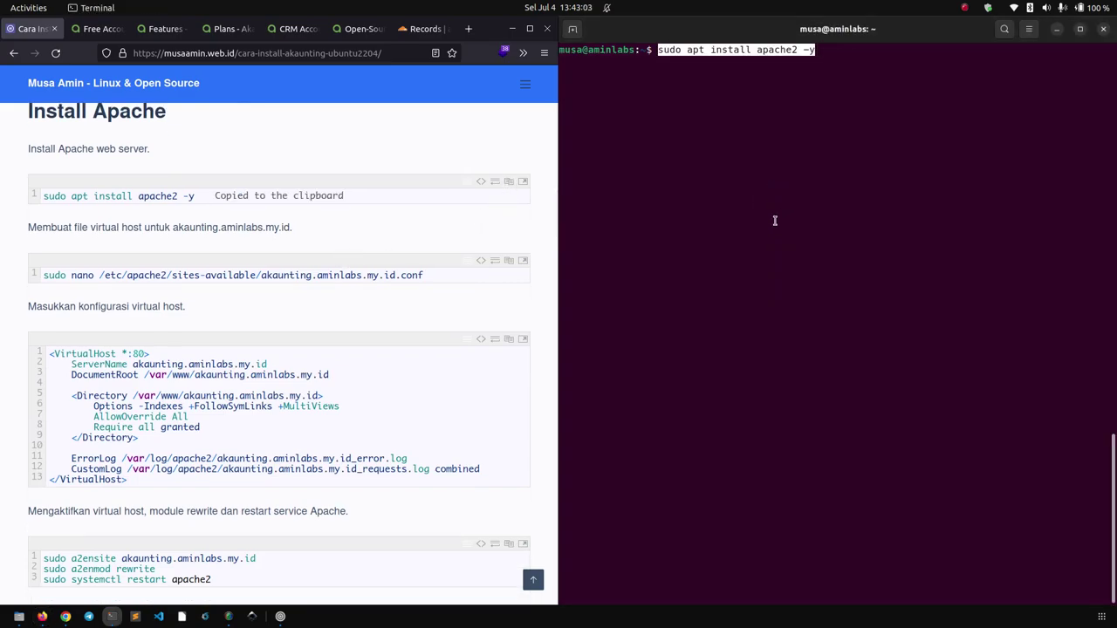
{"action": "key", "text": "Return"}
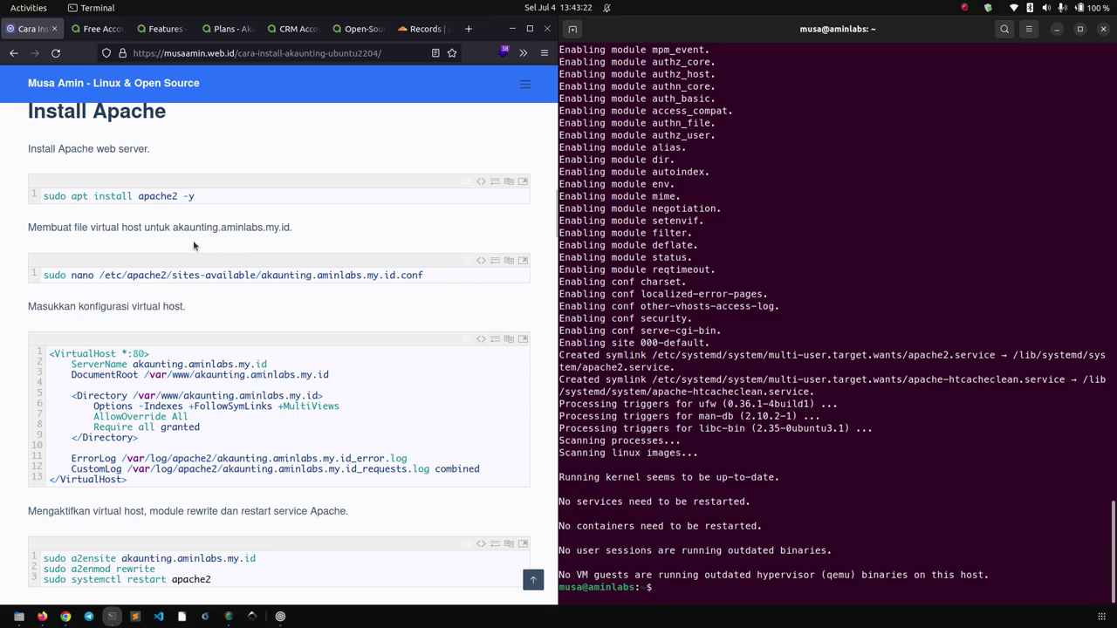
Open a new akaunting.aminlabs.my.id.conf file in nano using the tutorial's sudo nano command.
{"action": "left_click", "coordinate": [507, 265]}
{"action": "right_click", "coordinate": [836, 144]}
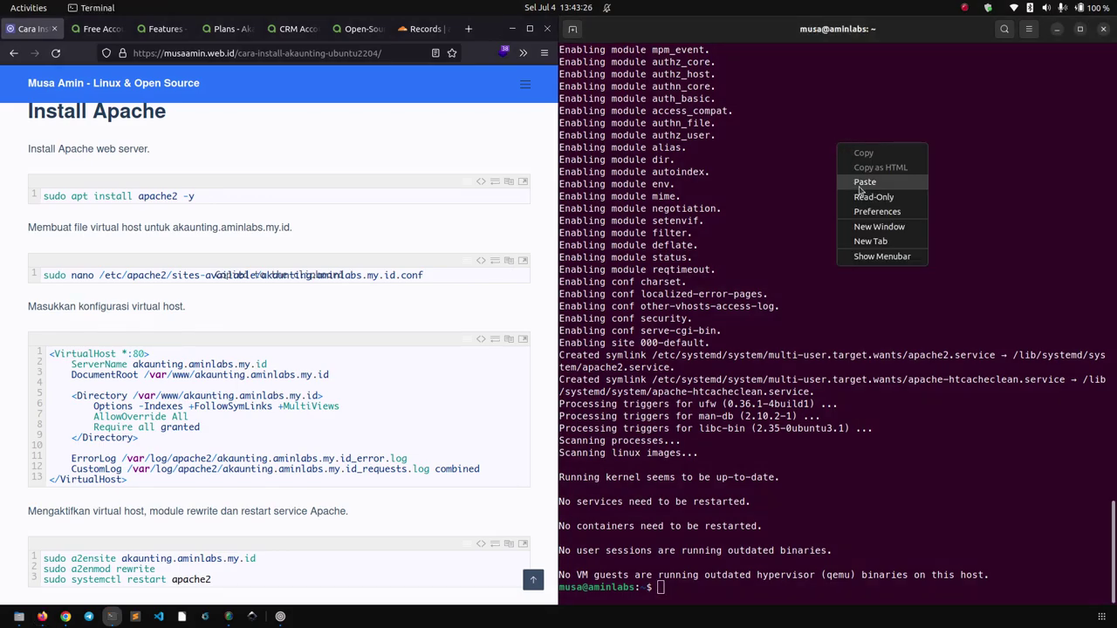
{"action": "left_click", "coordinate": [864, 183]}
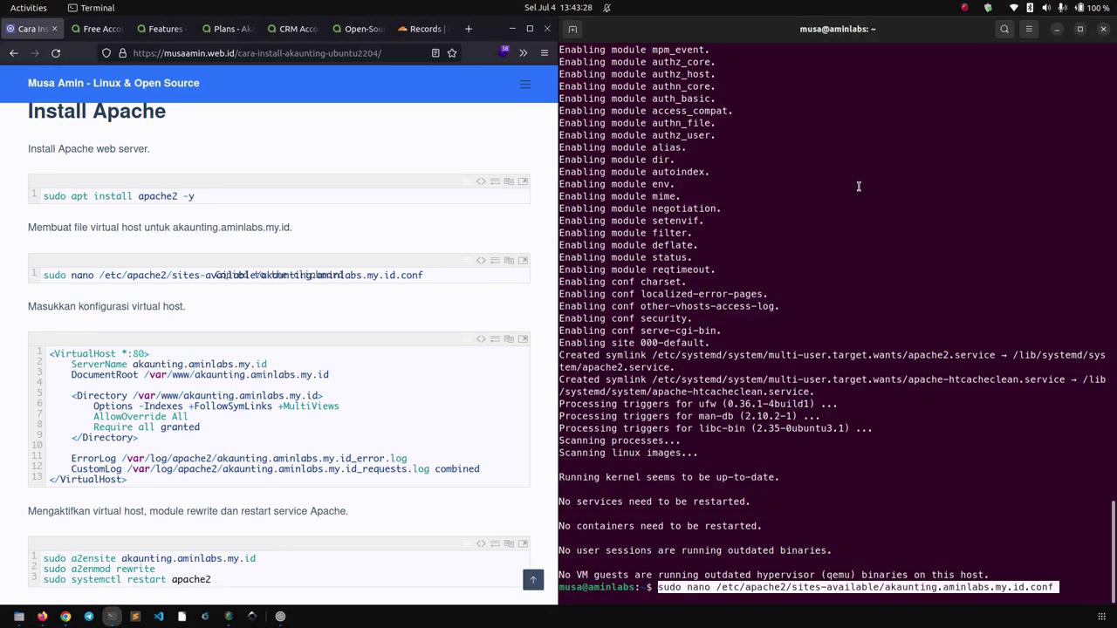
{"action": "key", "text": "Return"}
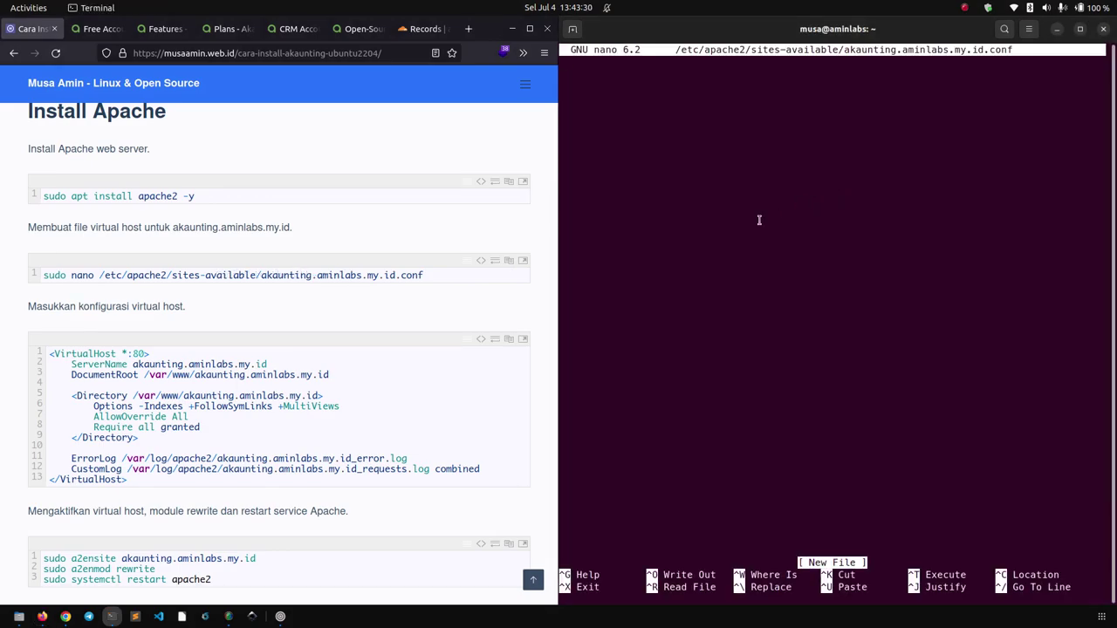
Paste the tutorial's 13-line VirtualHost block into the file and check the ServerName domain.
{"action": "left_click", "coordinate": [362, 331]}
{"action": "scroll", "coordinate": [363, 336], "scroll_direction": "down", "scroll_amount": 3}
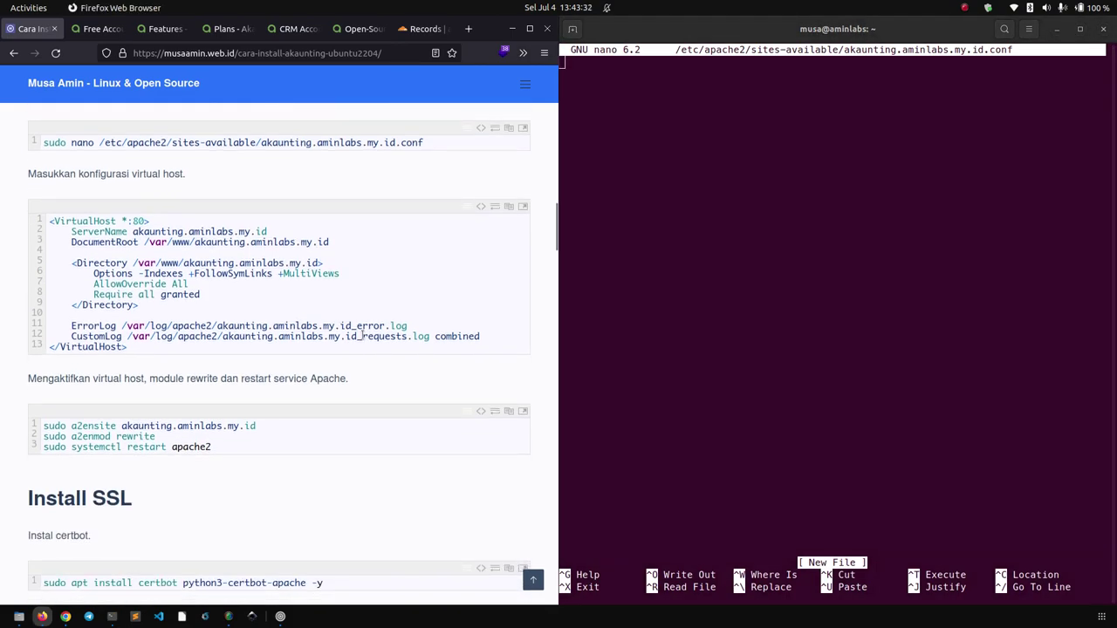
{"action": "scroll", "coordinate": [361, 337], "scroll_direction": "down", "scroll_amount": 2}
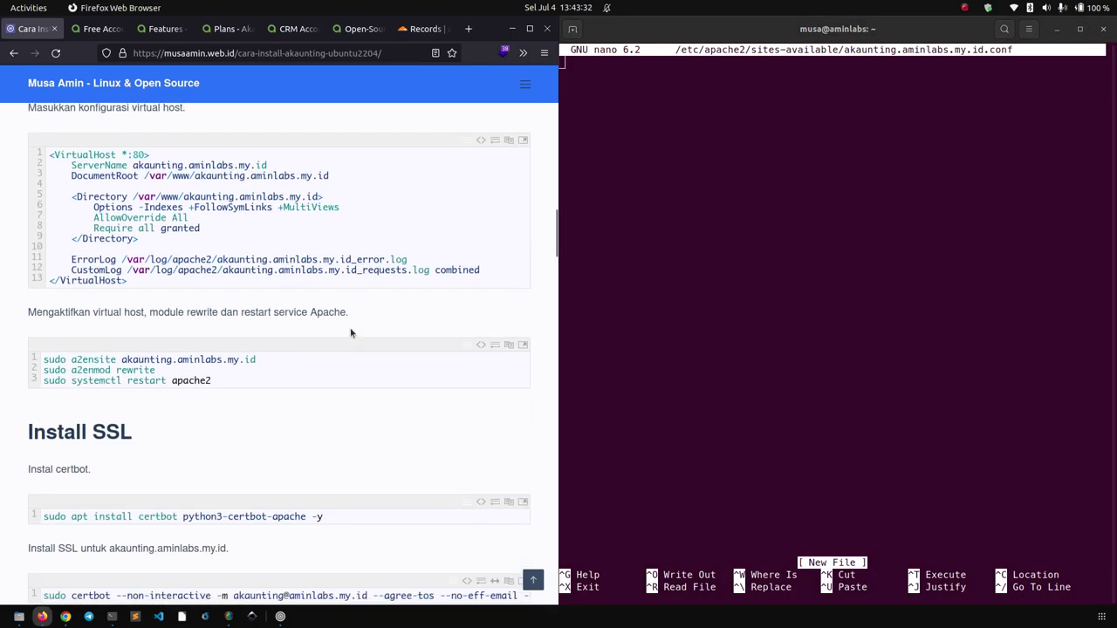
{"action": "left_click", "coordinate": [509, 140]}
{"action": "right_click", "coordinate": [729, 127]}
{"action": "left_click", "coordinate": [757, 165]}
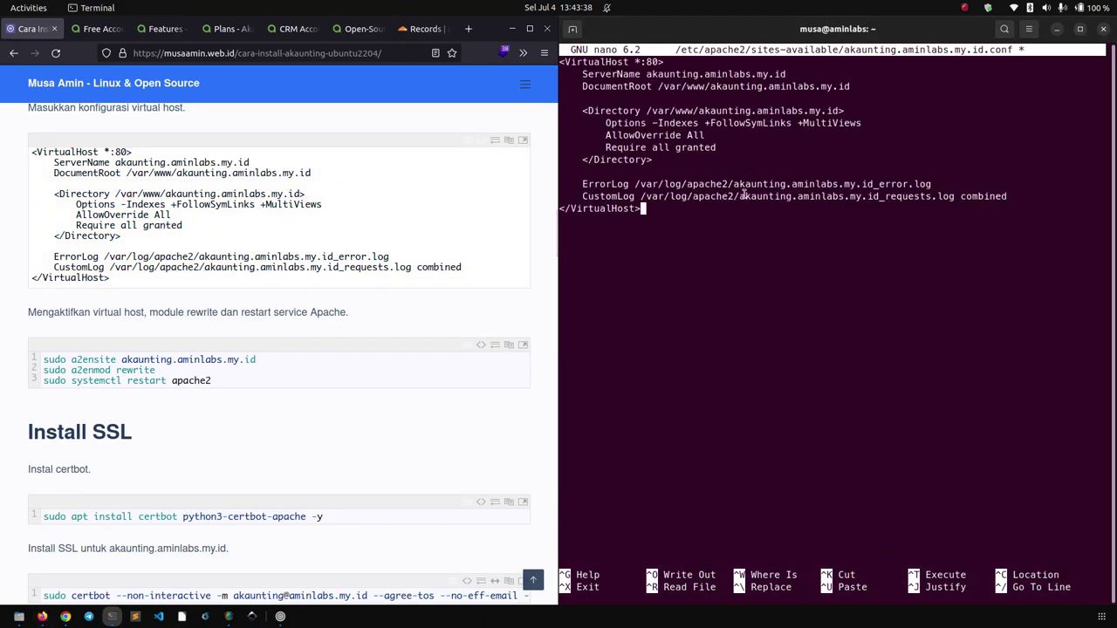
{"action": "left_click_drag", "start_coordinate": [647, 74], "coordinate": [756, 75]}
{"action": "left_click", "coordinate": [680, 98]}
Save the virtual host file and exit nano back to the shell.
{"action": "key", "text": "ctrl+o"}
{"action": "key", "text": "Return"}
{"action": "key", "text": "ctrl+x"}
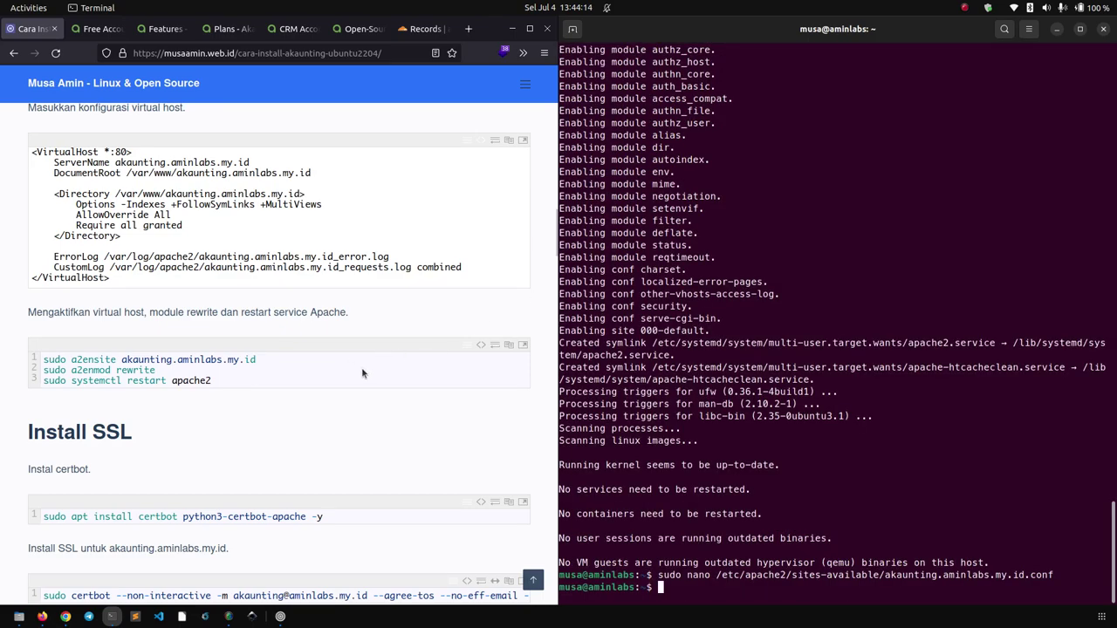
{"action": "left_click", "coordinate": [229, 362]}
{"action": "double_click", "coordinate": [229, 362]}
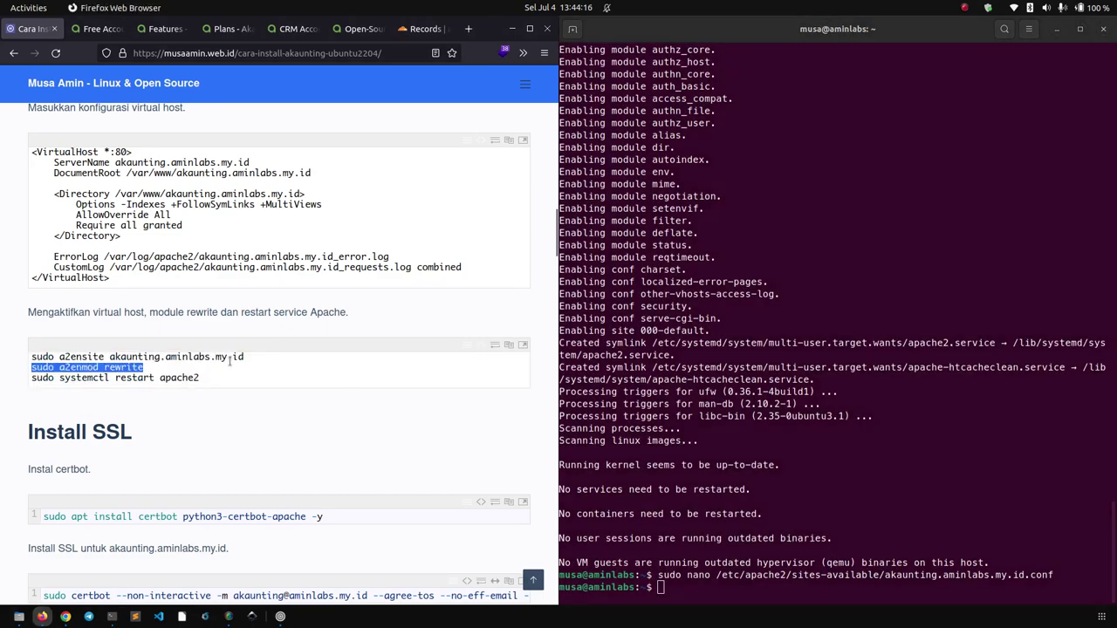
{"action": "triple_click", "coordinate": [234, 357]}
Enable the akaunting.aminlabs.my.id site with sudo a2ensite.
{"action": "right_click", "coordinate": [232, 358]}
{"action": "left_click", "coordinate": [254, 404]}
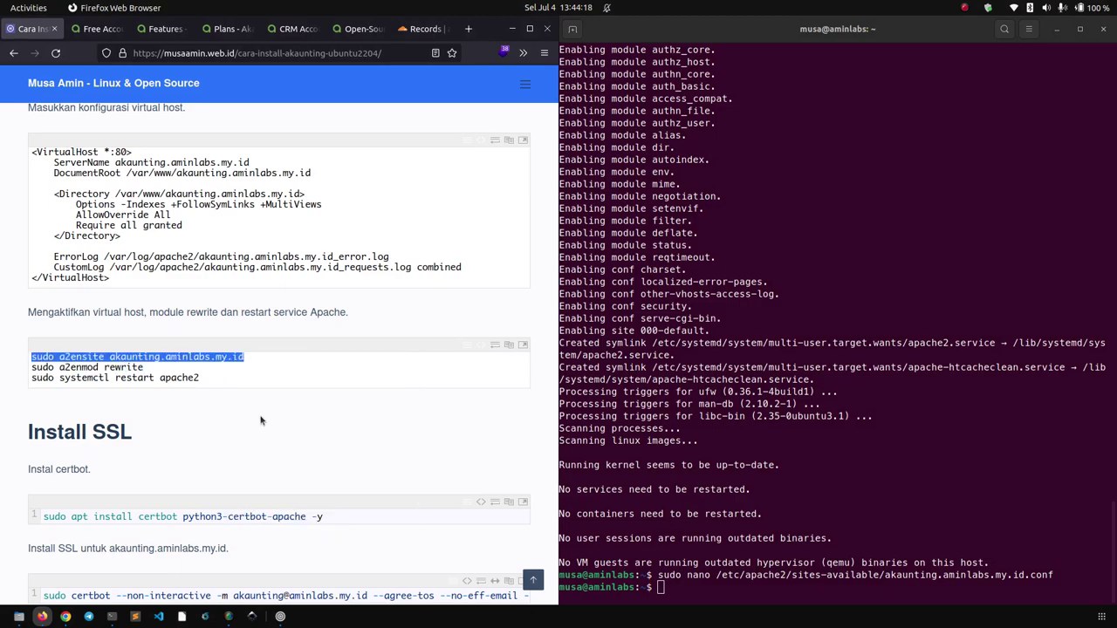
{"action": "left_click", "coordinate": [785, 266]}
{"action": "right_click", "coordinate": [804, 241]}
{"action": "left_click", "coordinate": [819, 282]}
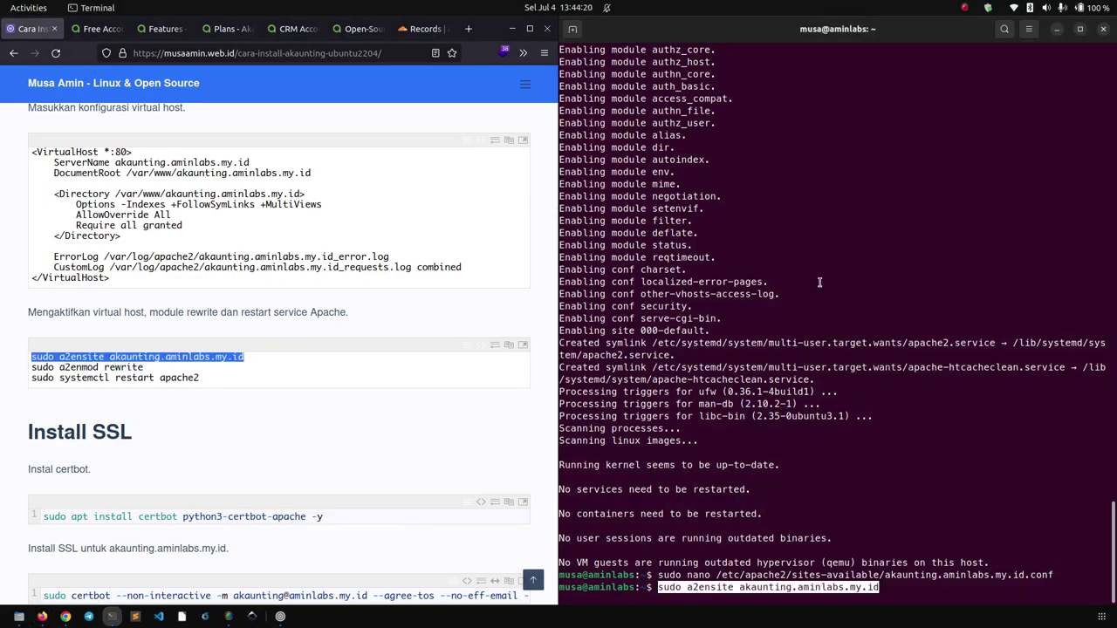
{"action": "key", "text": "Return"}
Enable Apache's rewrite module with 'sudo a2enmod rewrite'.
{"action": "left_click", "coordinate": [150, 361]}
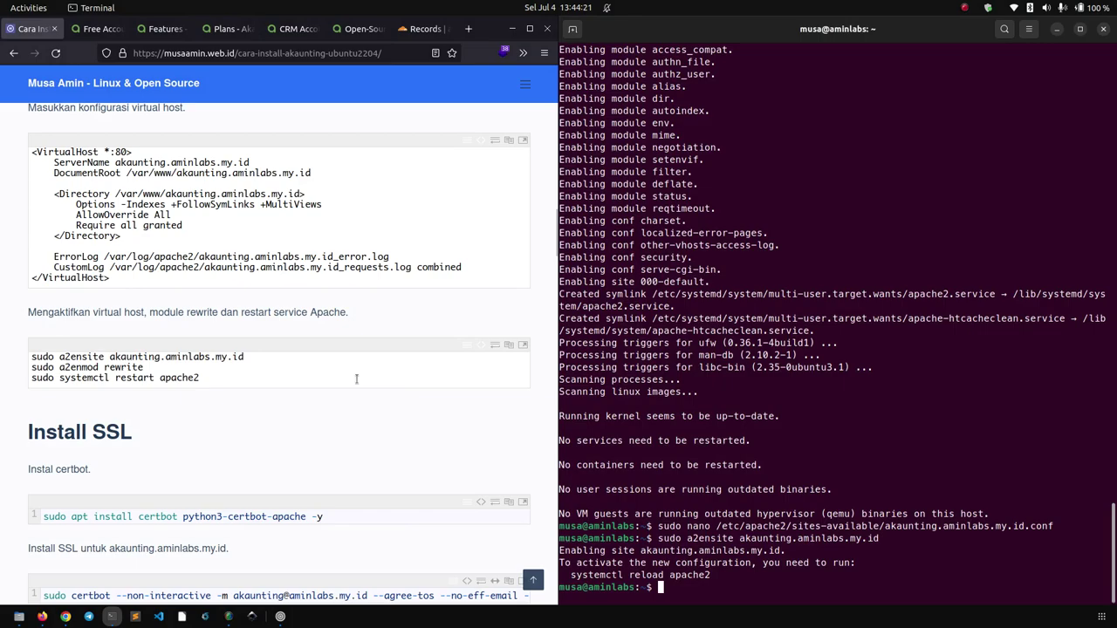
{"action": "triple_click", "coordinate": [138, 366]}
{"action": "right_click", "coordinate": [136, 365]}
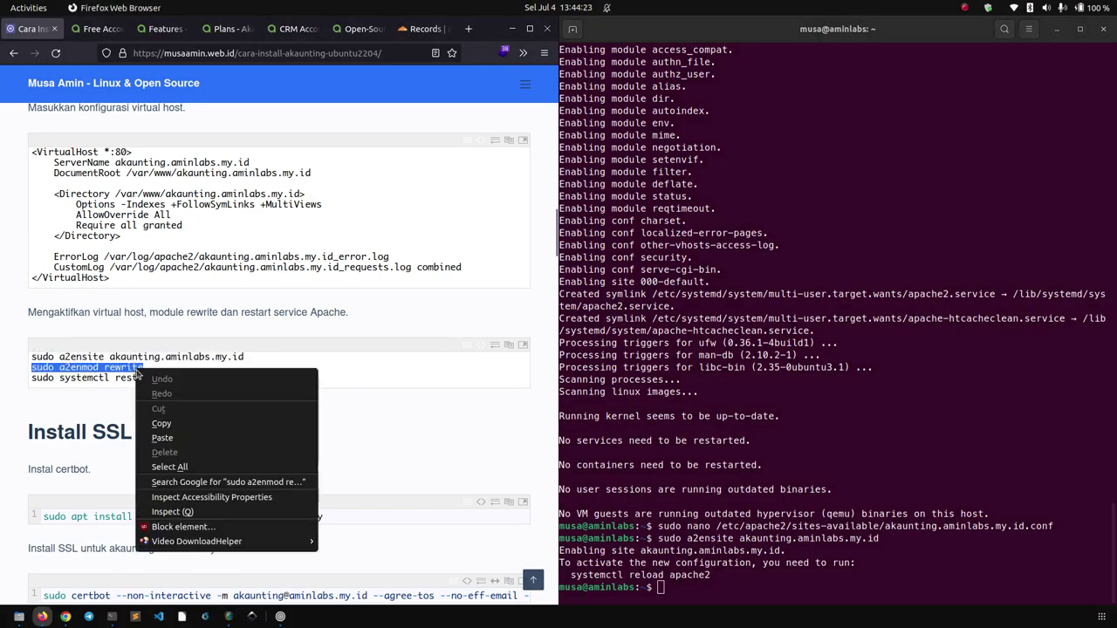
{"action": "left_click", "coordinate": [163, 411]}
{"action": "right_click", "coordinate": [961, 198]}
{"action": "left_click", "coordinate": [977, 239]}
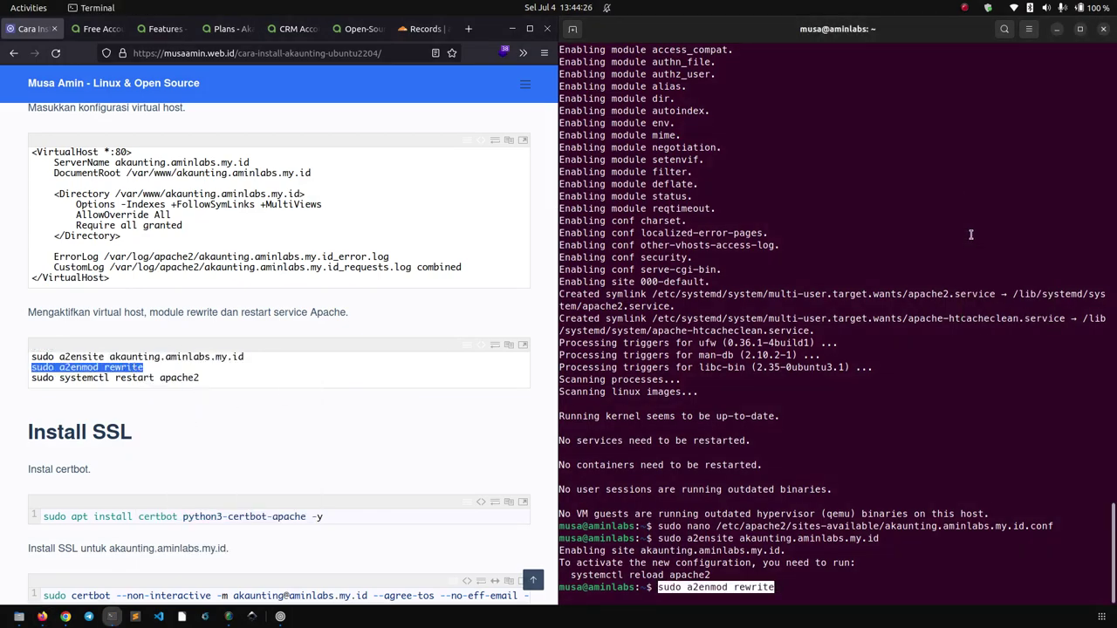
{"action": "key", "text": "Return"}
Restart Apache with 'sudo systemctl restart apache2' and clear the terminal screen.
{"action": "left_click", "coordinate": [133, 378]}
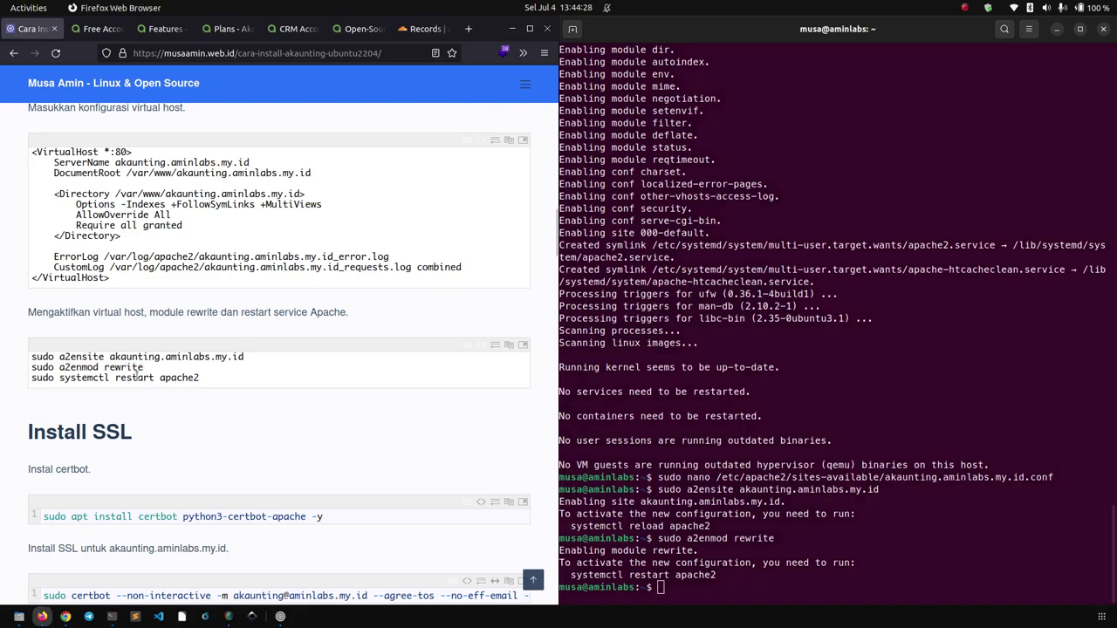
{"action": "triple_click", "coordinate": [133, 378]}
{"action": "right_click", "coordinate": [137, 378]}
{"action": "left_click", "coordinate": [159, 432]}
{"action": "right_click", "coordinate": [877, 187]}
{"action": "left_click", "coordinate": [923, 229]}
{"action": "key", "text": "Return"}
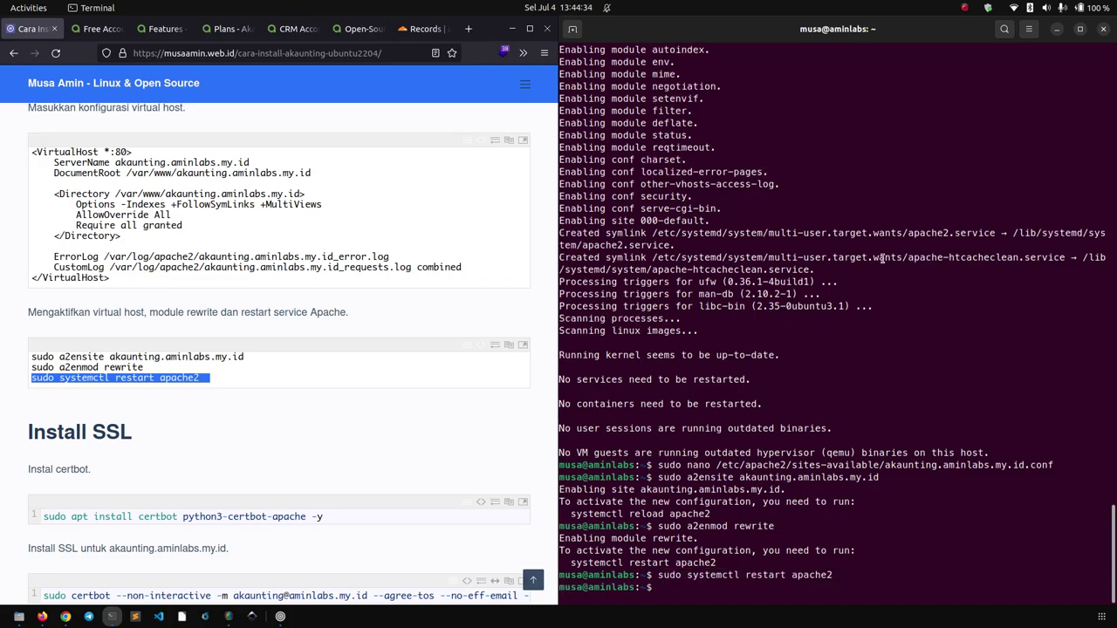
{"action": "key", "text": "ctrl+l"}
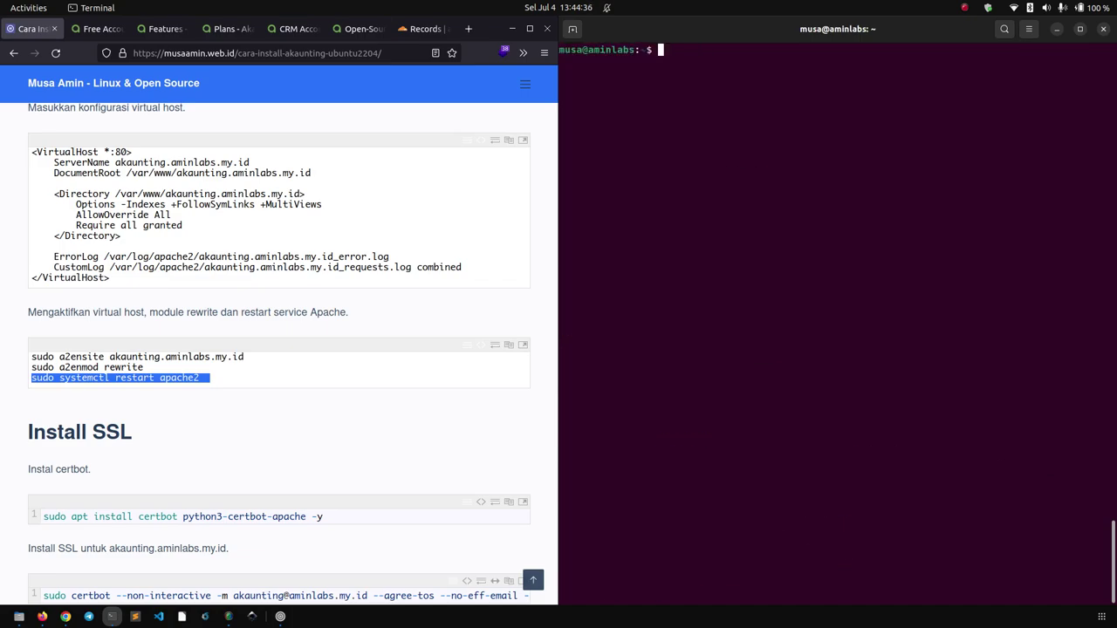
{"action": "left_click", "coordinate": [314, 444]}
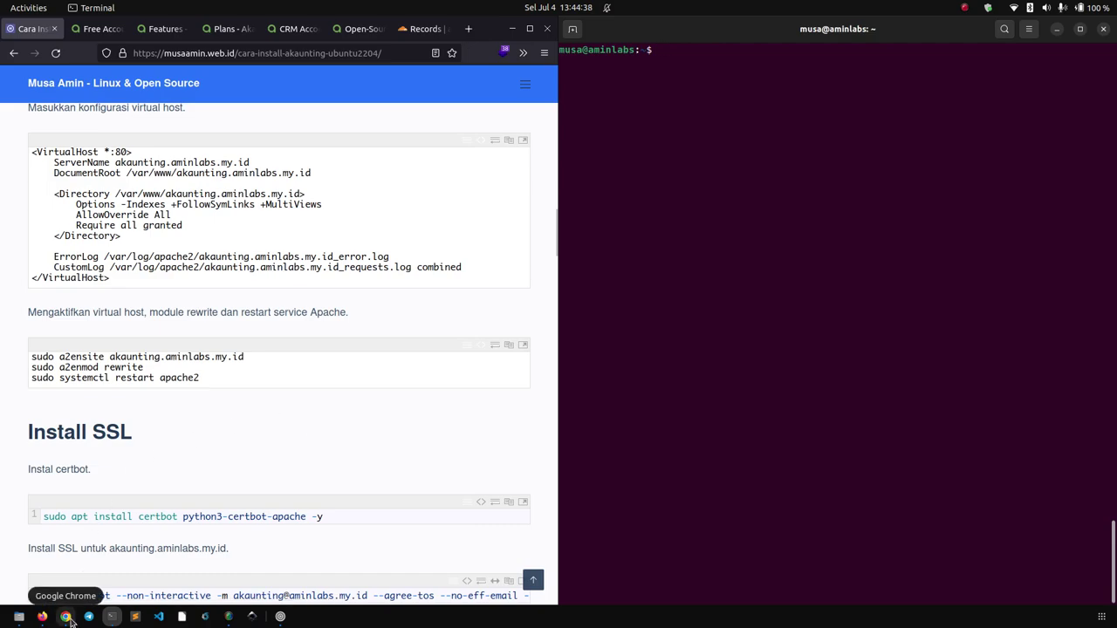
Load akaunting.aminlabs.my.id in Chrome, which returns Apache's 404 Not Found page.
{"action": "left_click", "coordinate": [65, 616]}
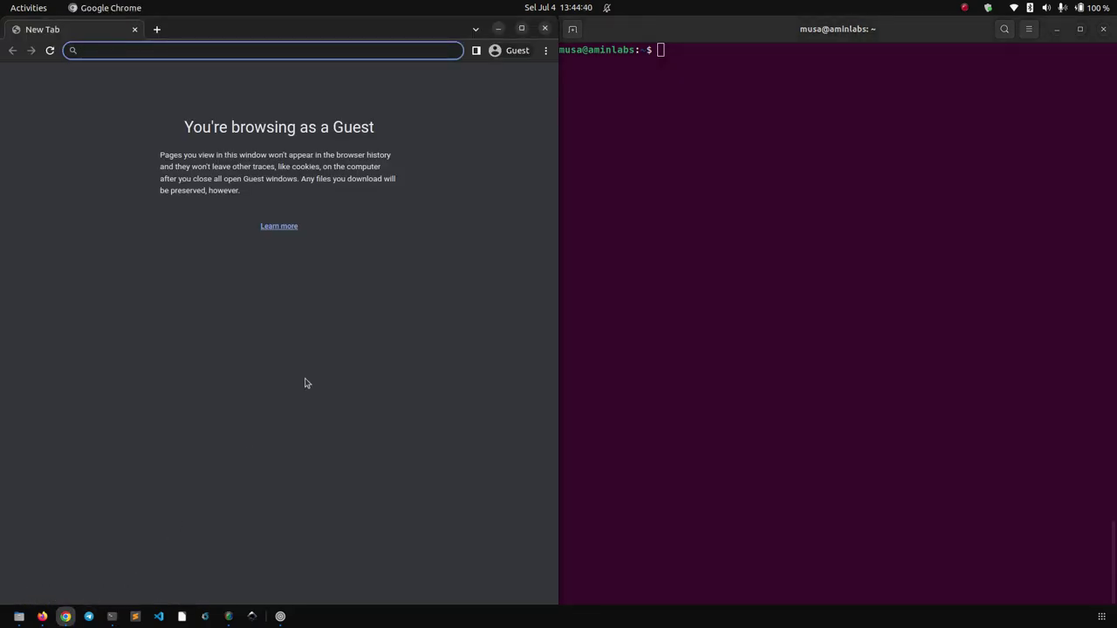
{"action": "type", "text": "aka"}
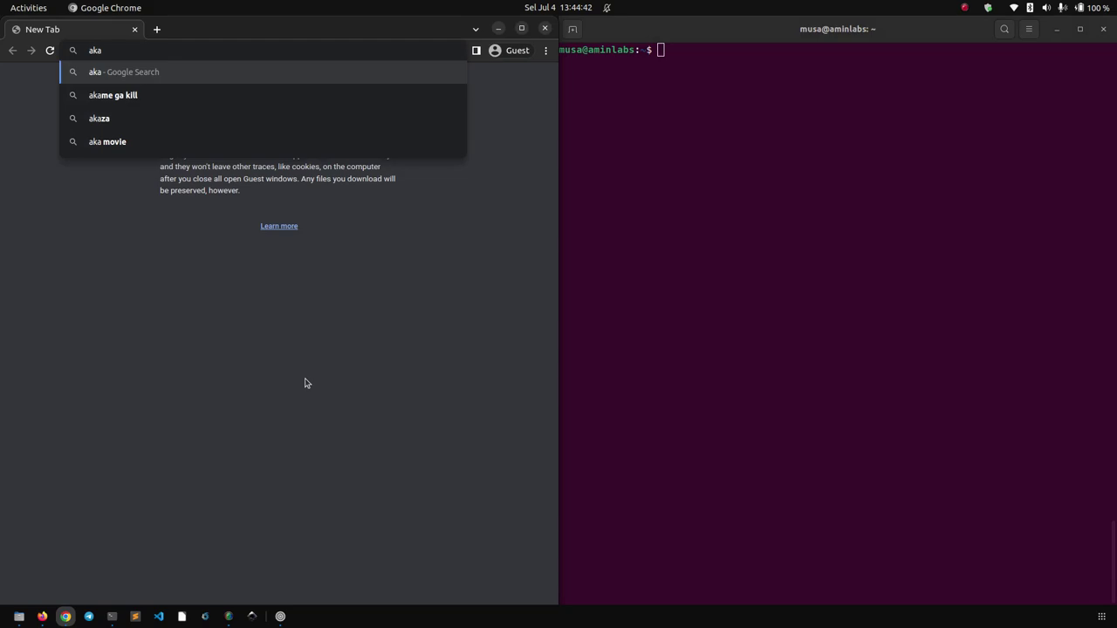
{"action": "type", "text": "unting.aminlabs.my.id"}
{"action": "key", "text": "Return"}
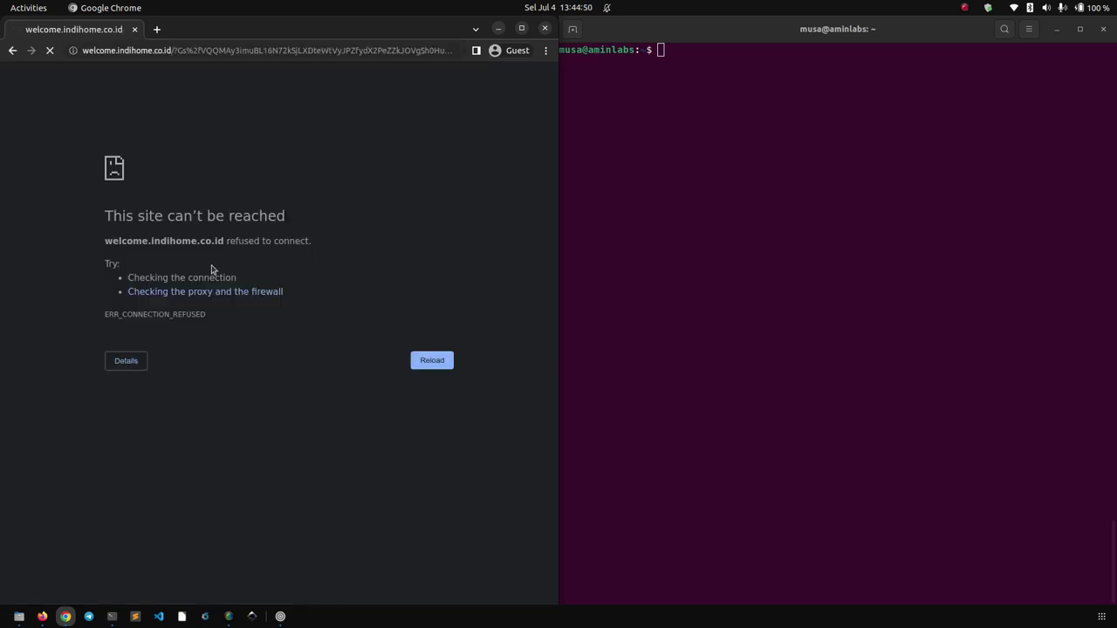
{"action": "left_click", "coordinate": [158, 29]}
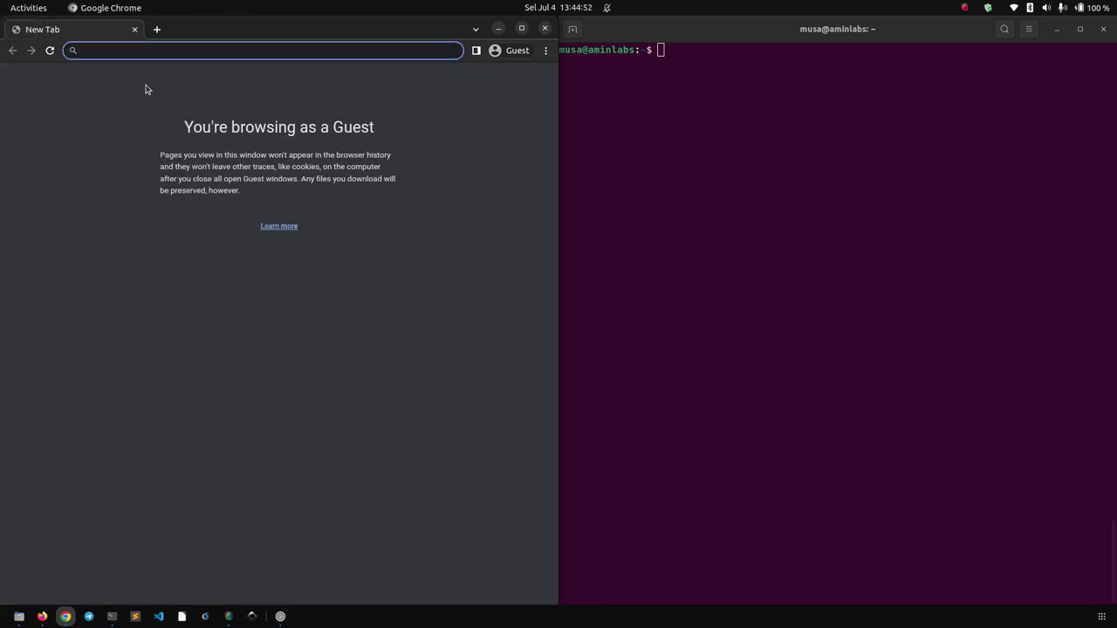
{"action": "type", "text": "akaunting.aminlabs.my.id"}
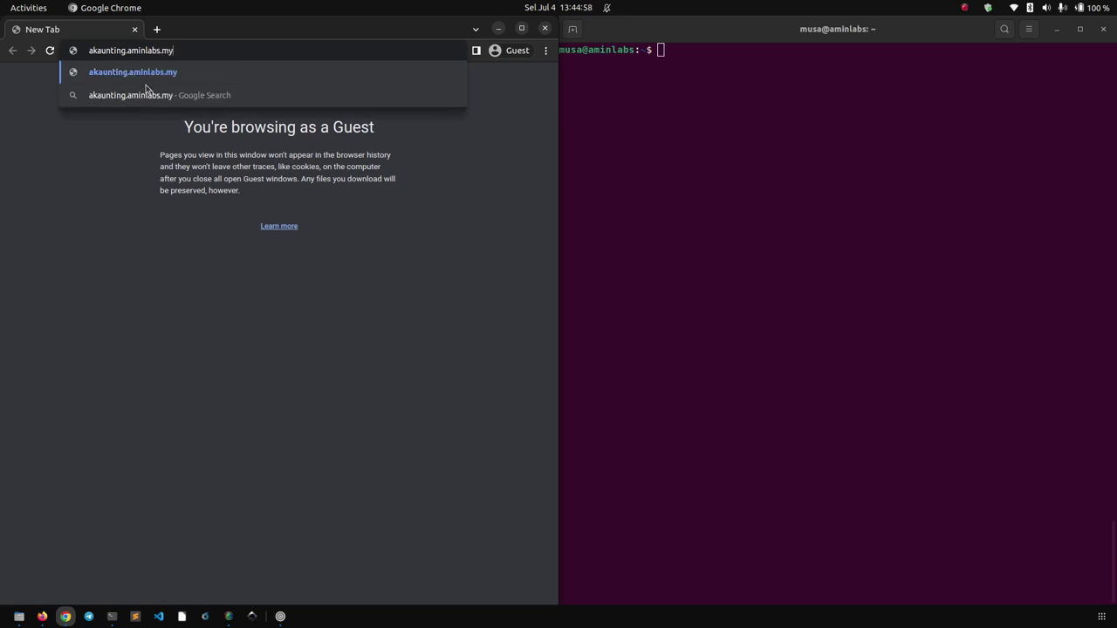
{"action": "key", "text": "Return"}
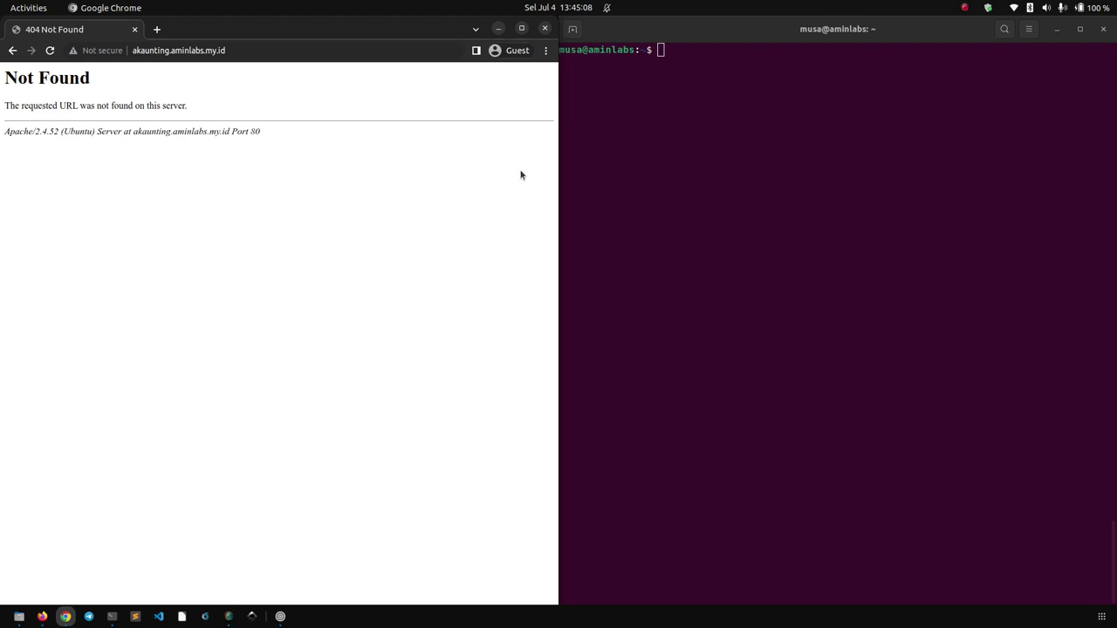
{"action": "left_click", "coordinate": [43, 616]}
Run 'sudo apt install certbot python3-certbot-apache -y' from the tutorial's Install SSL step.
{"action": "left_click", "coordinate": [246, 443]}
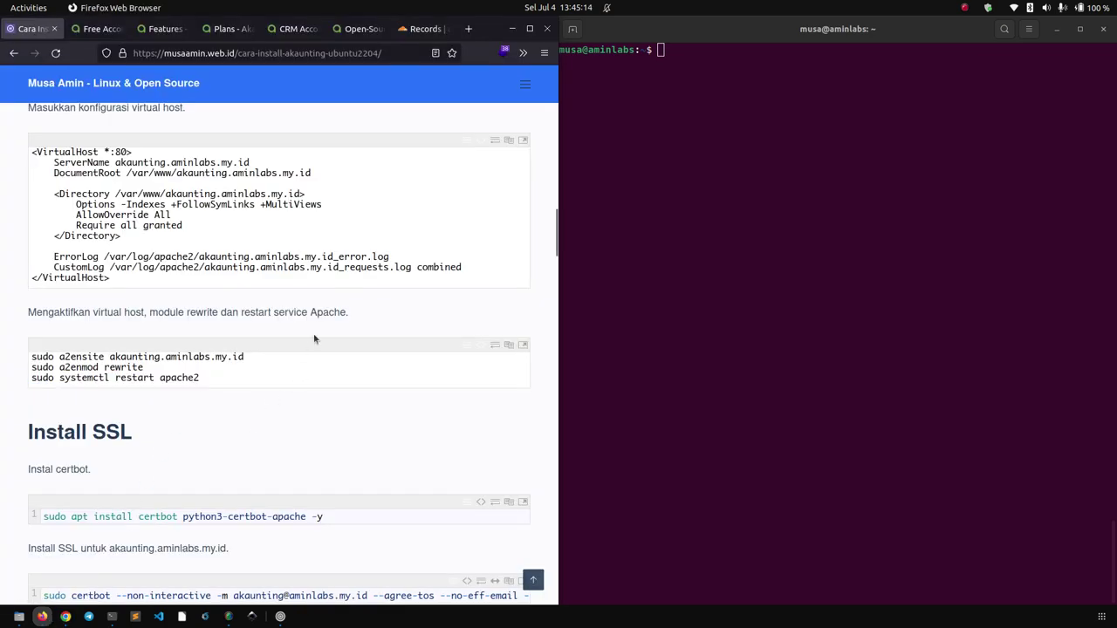
{"action": "scroll", "coordinate": [337, 267], "scroll_direction": "down", "scroll_amount": 5}
{"action": "scroll", "coordinate": [344, 265], "scroll_direction": "down", "scroll_amount": 2}
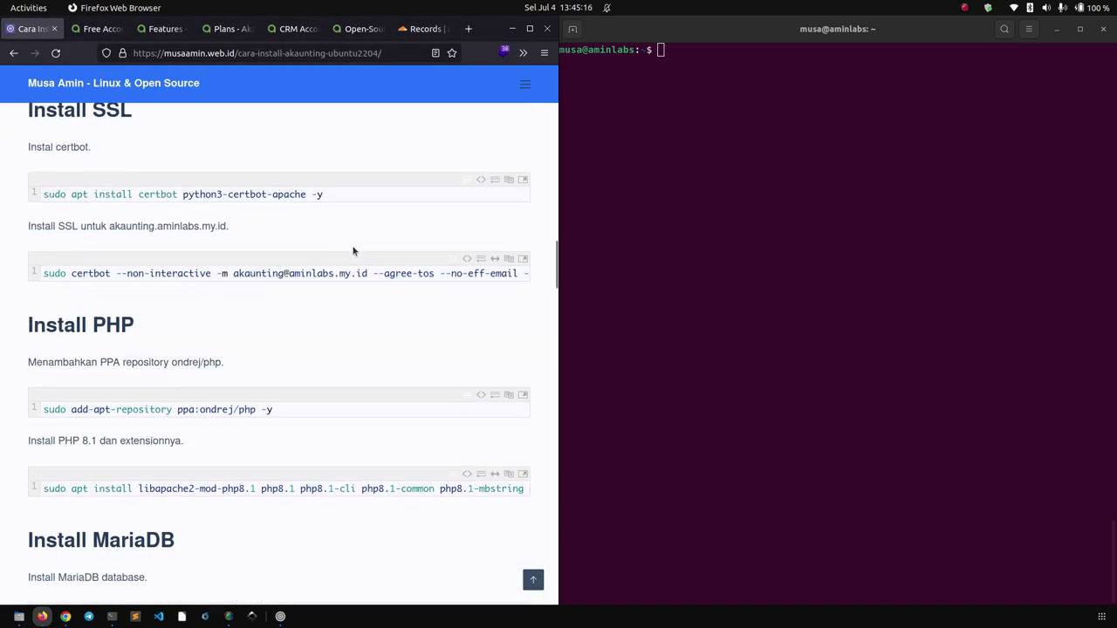
{"action": "scroll", "coordinate": [153, 264], "scroll_direction": "up", "scroll_amount": 2}
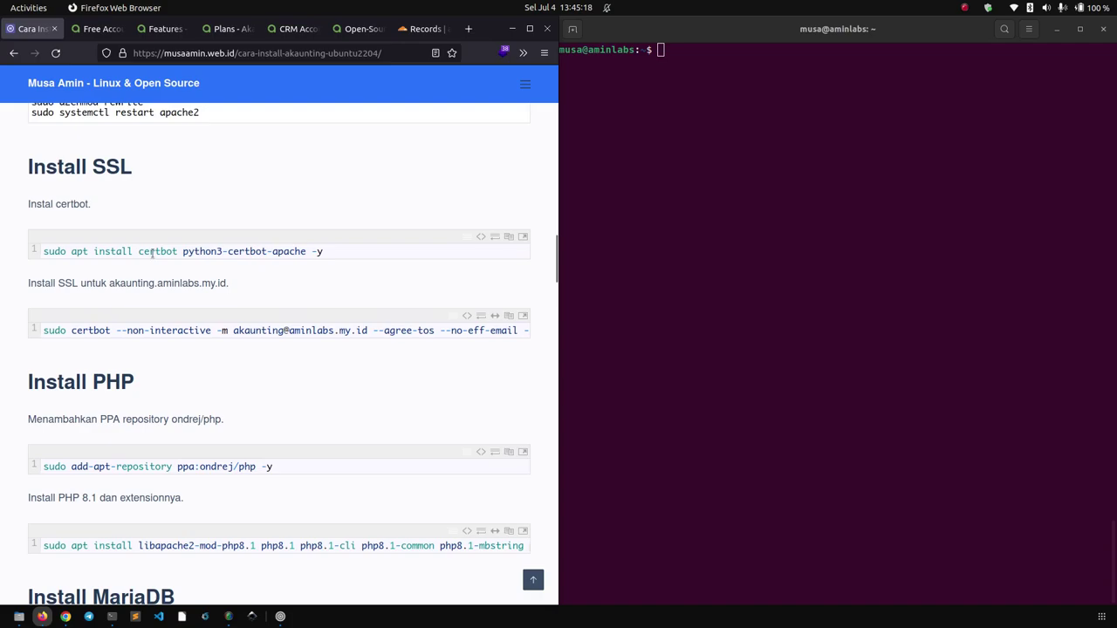
{"action": "double_click", "coordinate": [154, 254]}
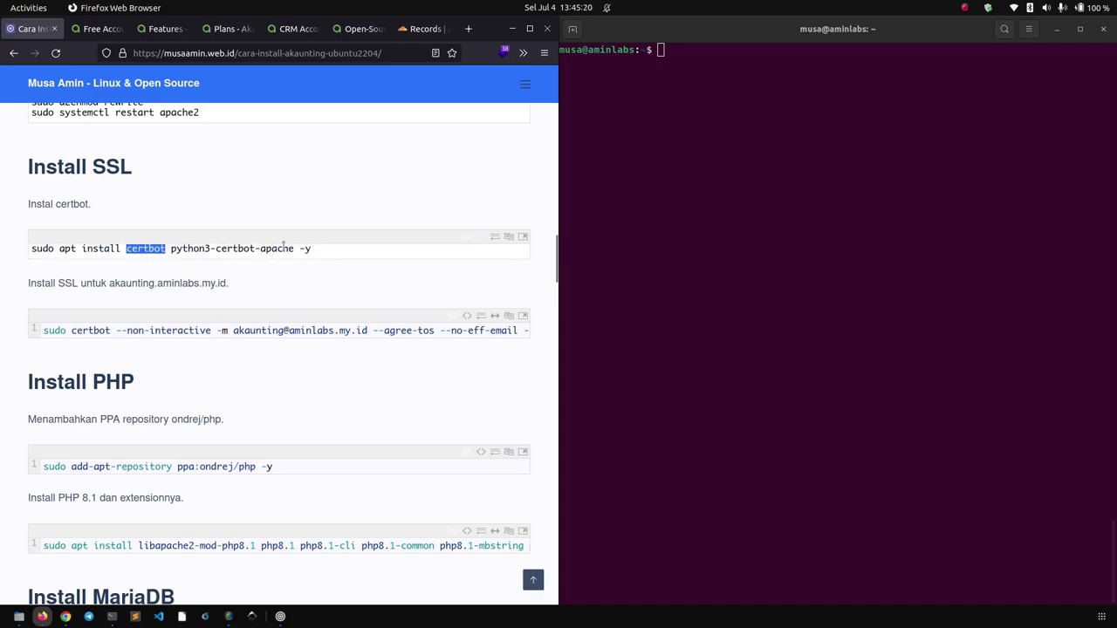
{"action": "double_click", "coordinate": [279, 249]}
{"action": "left_click", "coordinate": [509, 237]}
{"action": "right_click", "coordinate": [784, 185]}
{"action": "left_click", "coordinate": [805, 224]}
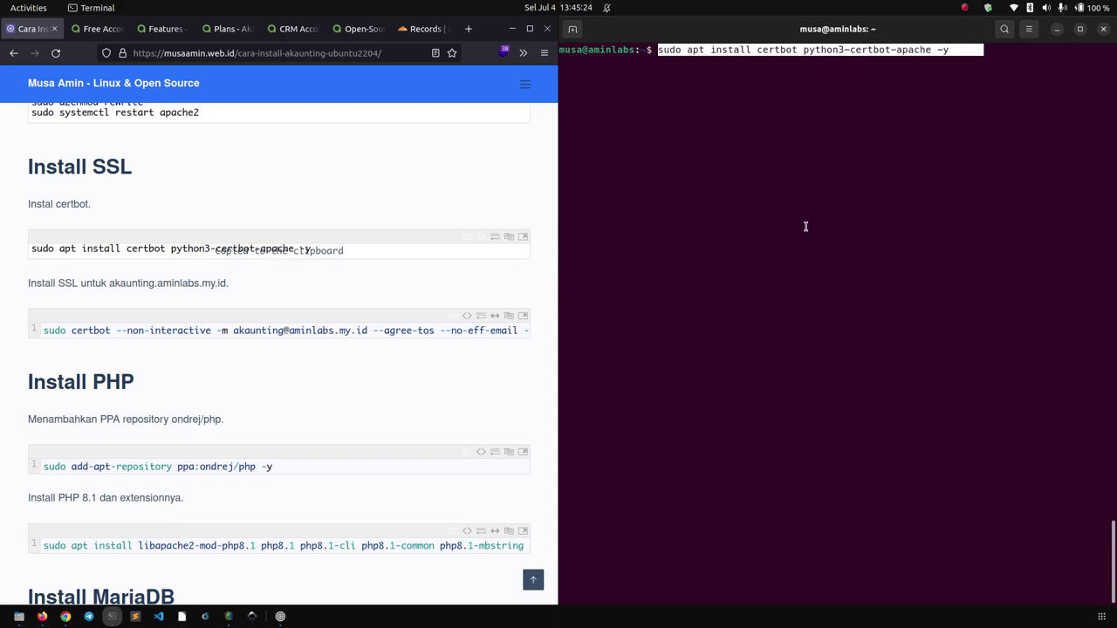
{"action": "key", "text": "Return"}
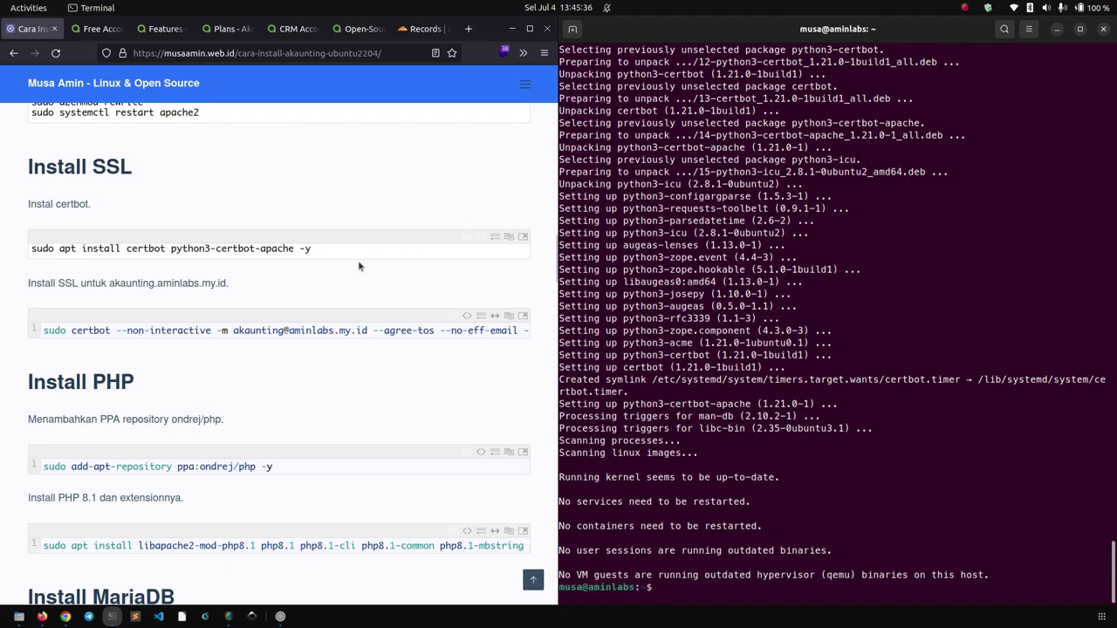
Run the tutorial's certbot --non-interactive command to issue a certificate for akaunting.aminlabs.my.id.
{"action": "left_click", "coordinate": [335, 381]}
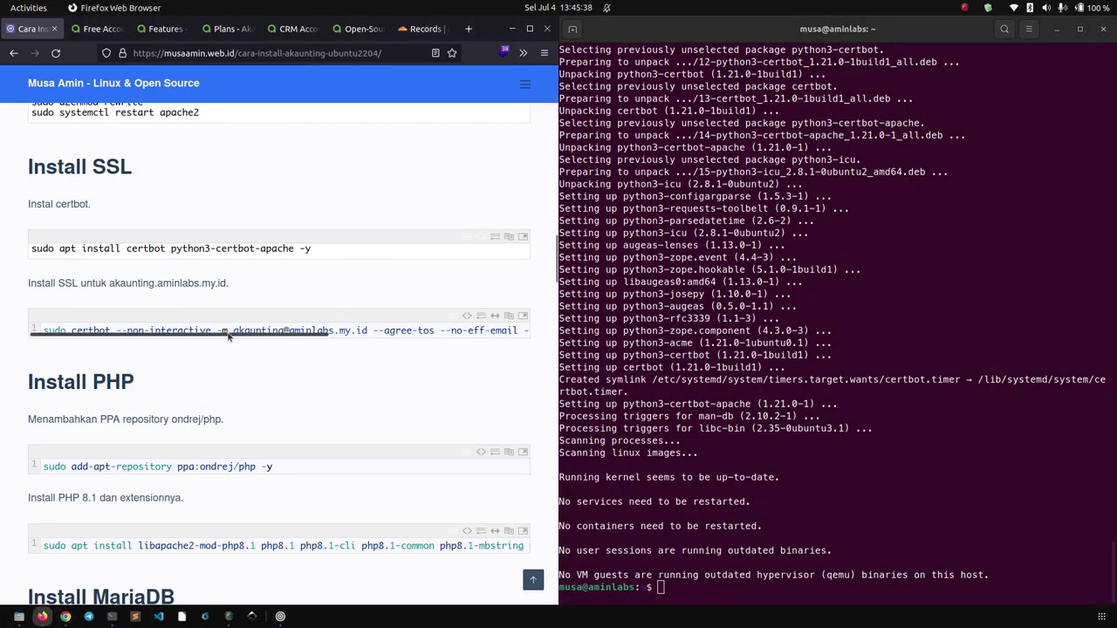
{"action": "left_click_drag", "start_coordinate": [228, 338], "coordinate": [459, 338]}
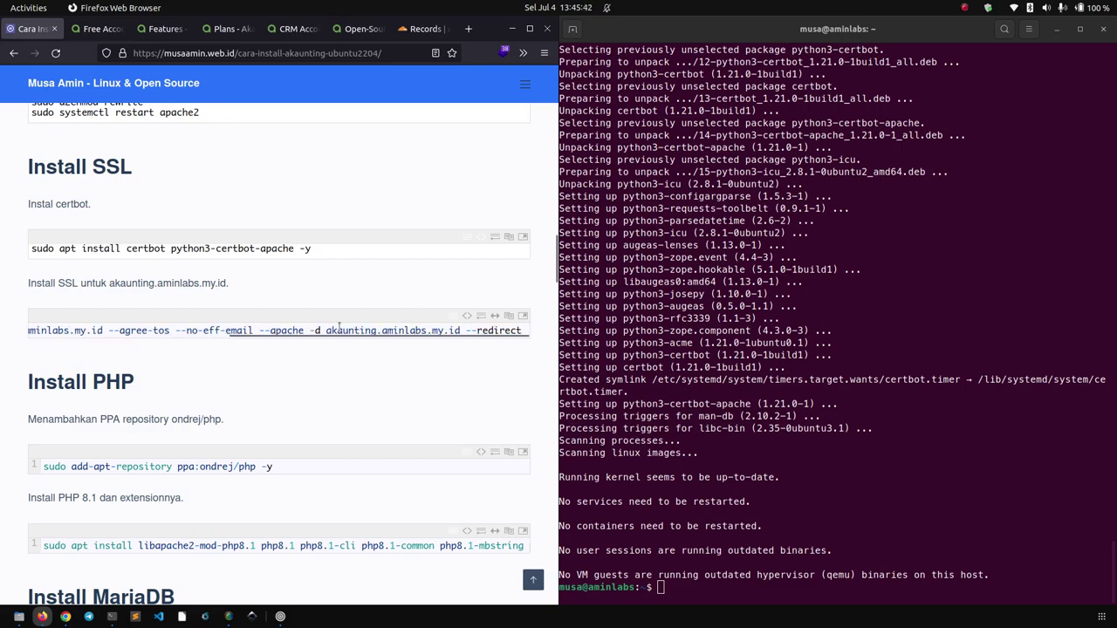
{"action": "left_click_drag", "start_coordinate": [314, 328], "coordinate": [411, 342]}
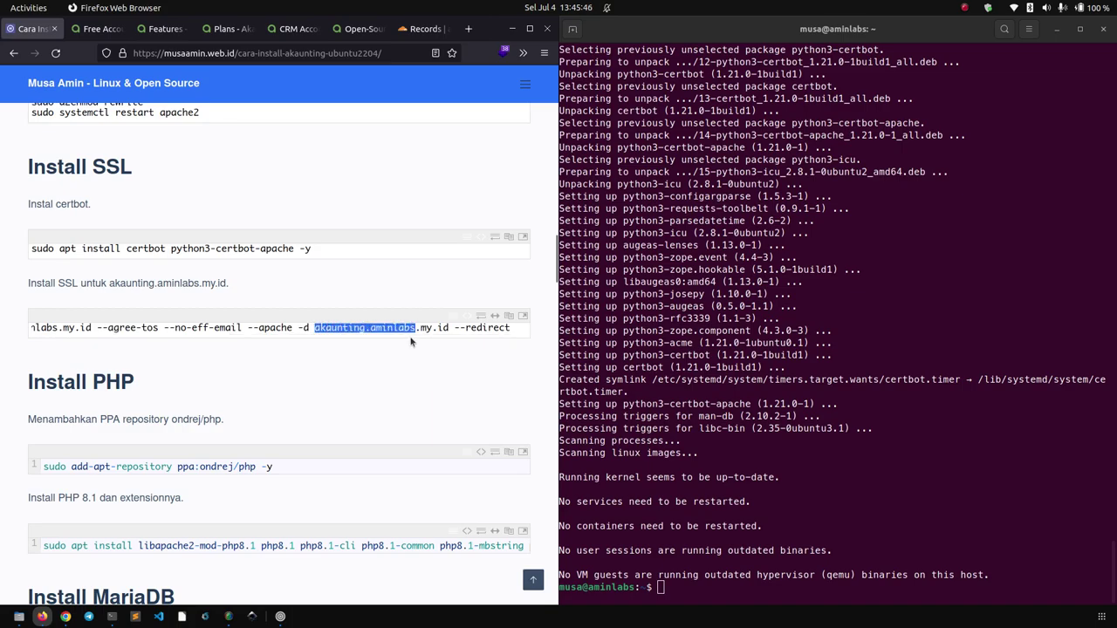
{"action": "scroll", "coordinate": [407, 334], "scroll_direction": "left", "scroll_amount": 3}
{"action": "left_click_drag", "start_coordinate": [112, 328], "coordinate": [247, 328]}
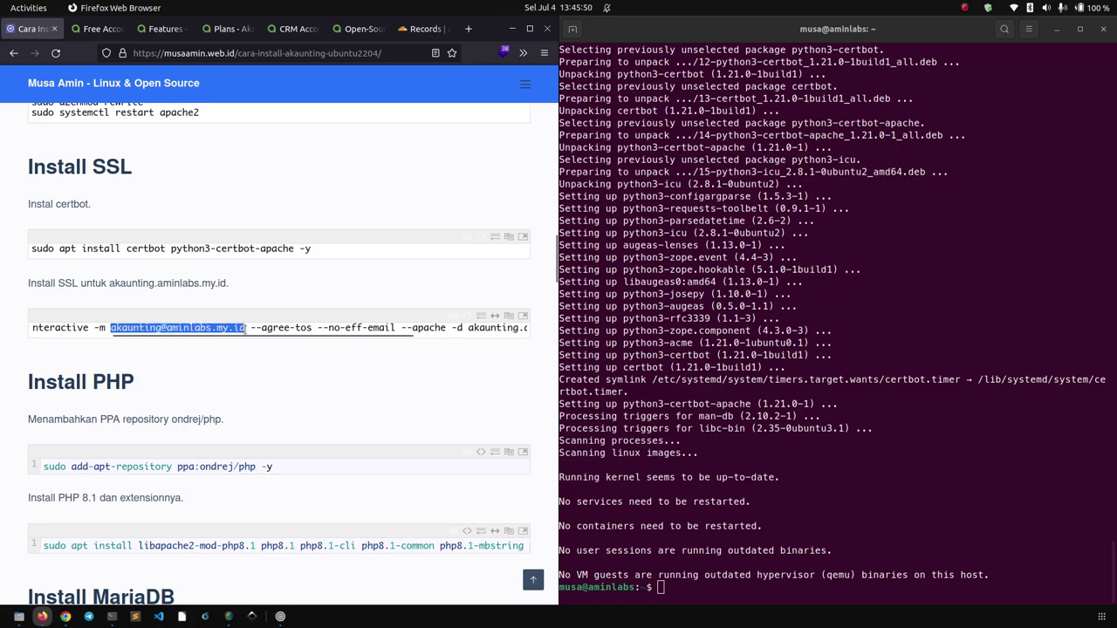
{"action": "left_click", "coordinate": [379, 339]}
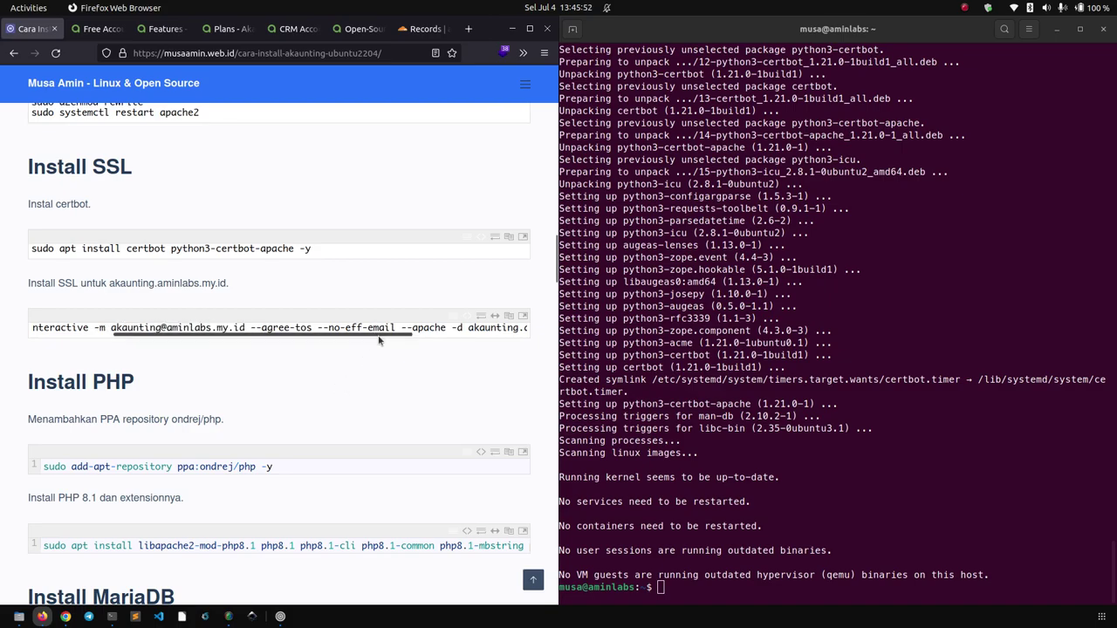
{"action": "left_click_drag", "start_coordinate": [379, 338], "coordinate": [298, 340]}
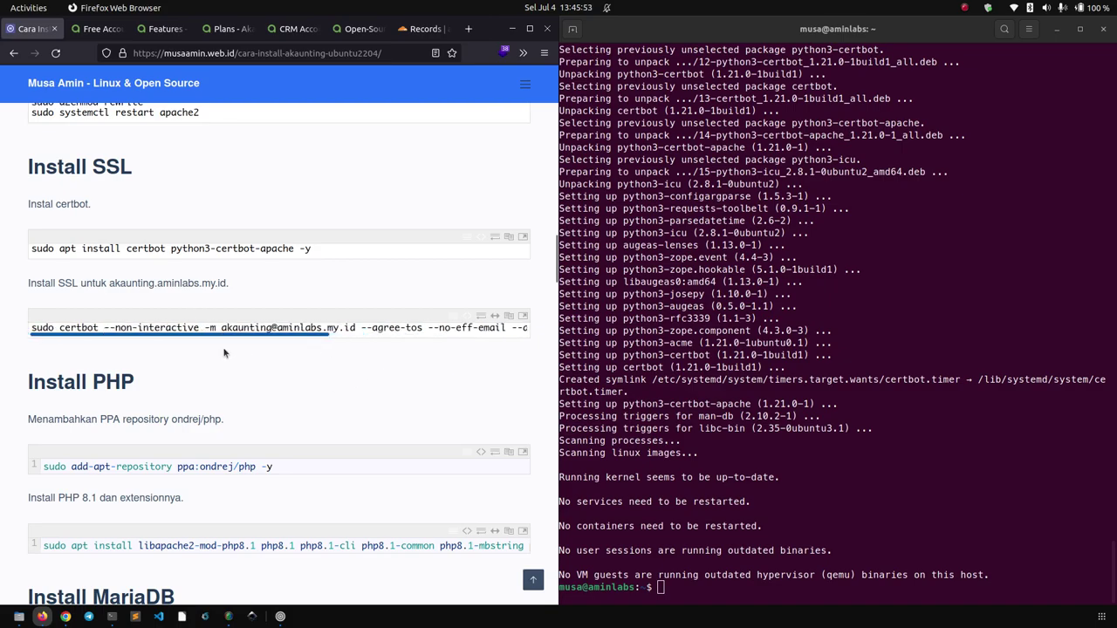
{"action": "left_click", "coordinate": [510, 317]}
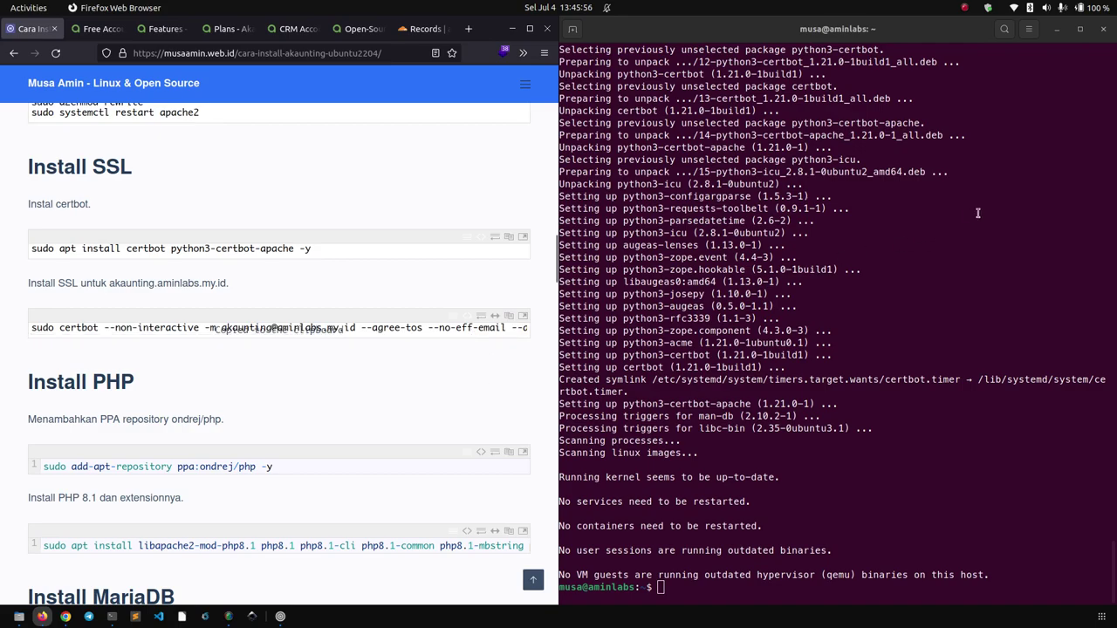
{"action": "left_click", "coordinate": [909, 211]}
{"action": "right_click", "coordinate": [901, 189]}
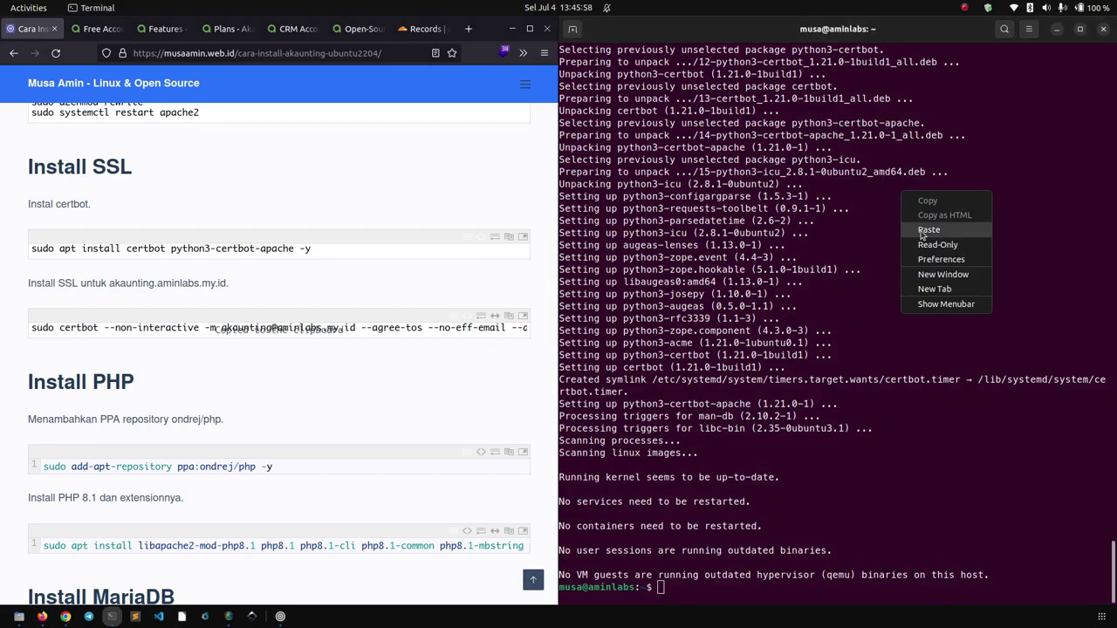
{"action": "left_click", "coordinate": [918, 231]}
{"action": "key", "text": "Return"}
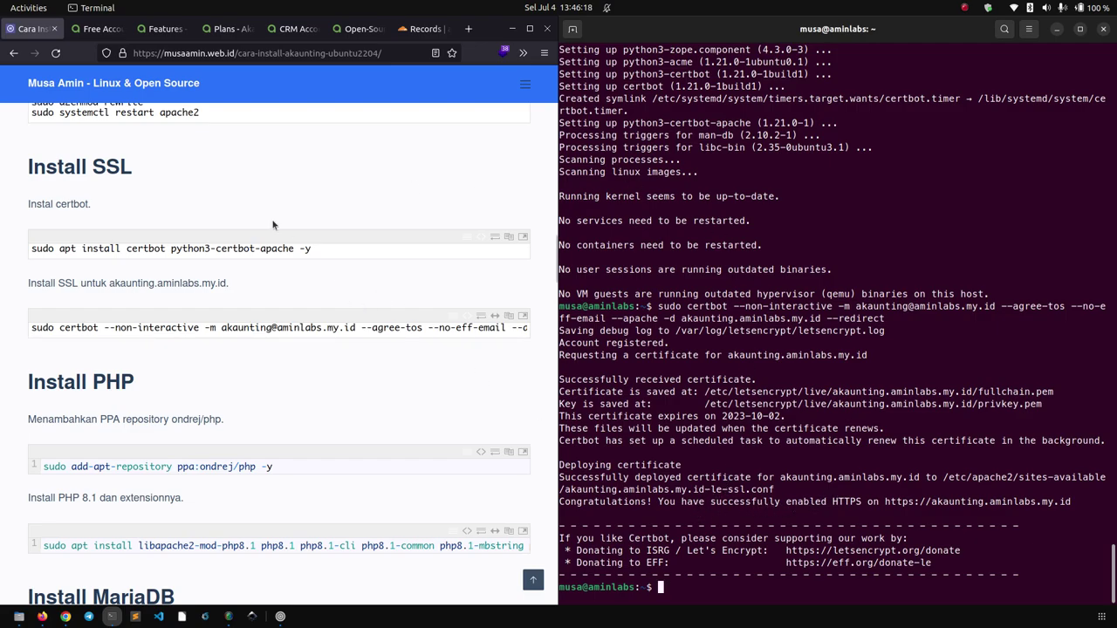
Reload akaunting.aminlabs.my.id in Chrome to confirm it now loads over HTTPS.
{"action": "left_click", "coordinate": [65, 617]}
{"action": "left_click", "coordinate": [50, 50]}
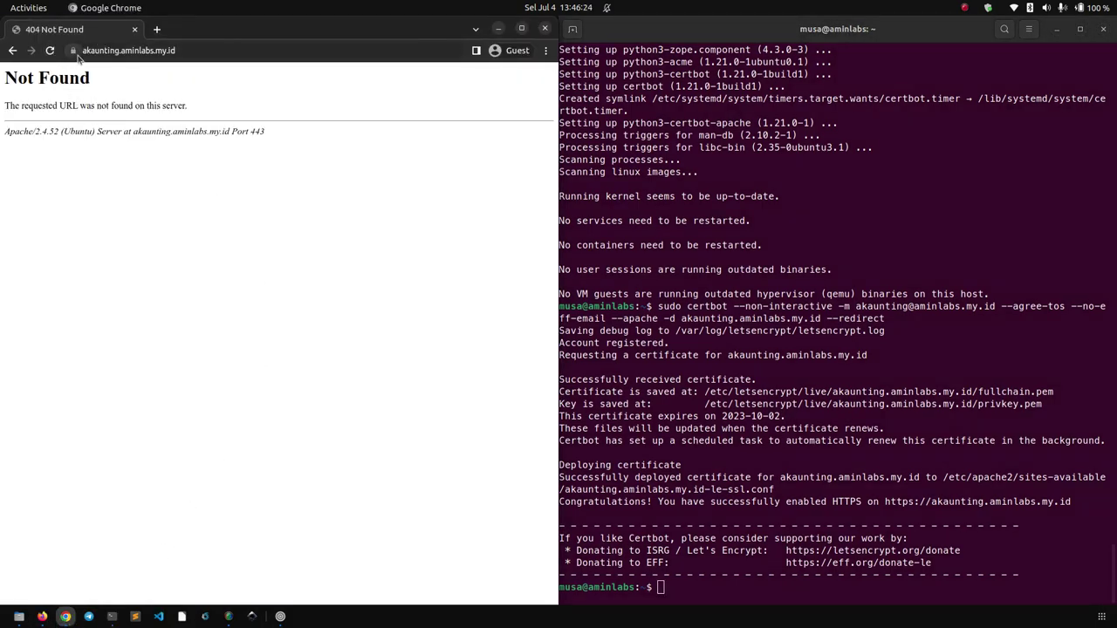
{"action": "left_click", "coordinate": [41, 617]}
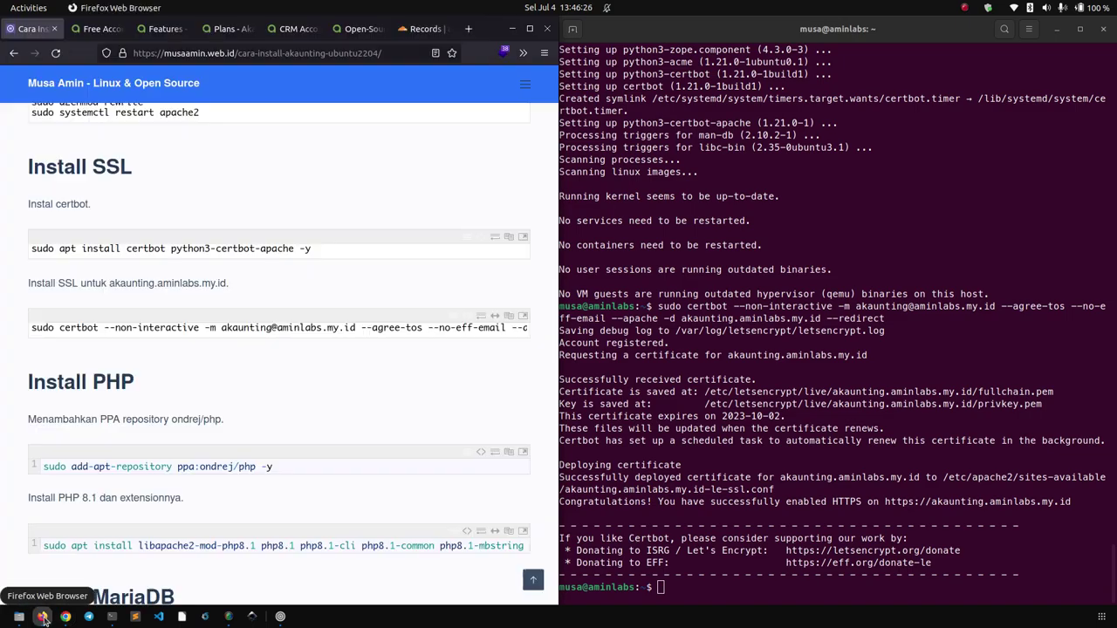
Run 'apt show php' to confirm the default PHP package is version 8.1.
{"action": "left_click", "coordinate": [820, 238]}
{"action": "scroll", "coordinate": [364, 249], "scroll_direction": "down", "scroll_amount": 3}
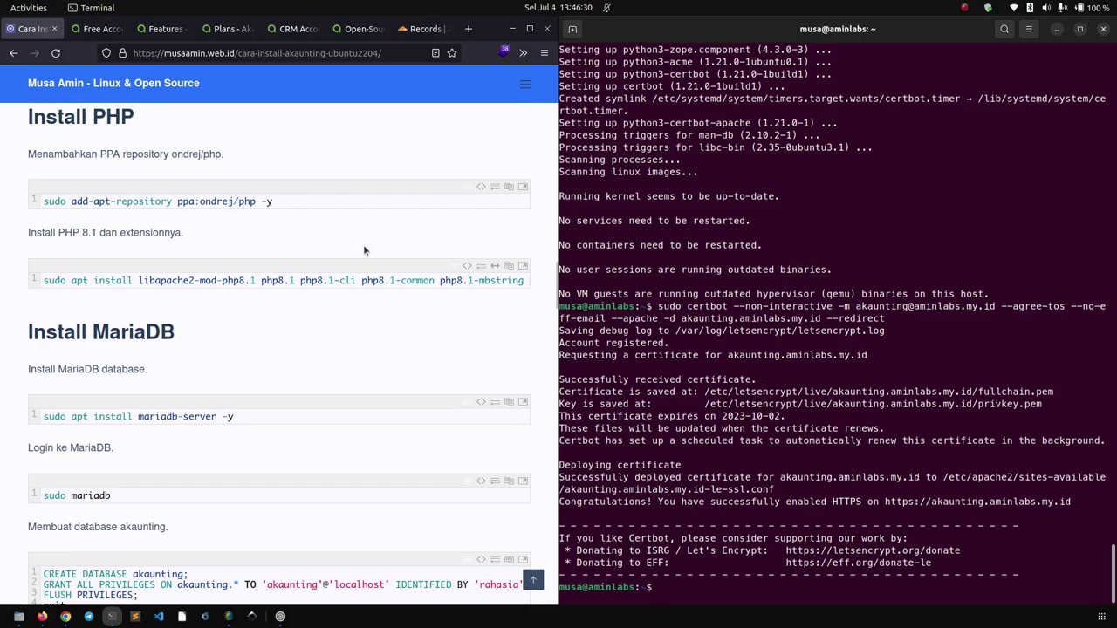
{"action": "left_click", "coordinate": [511, 190]}
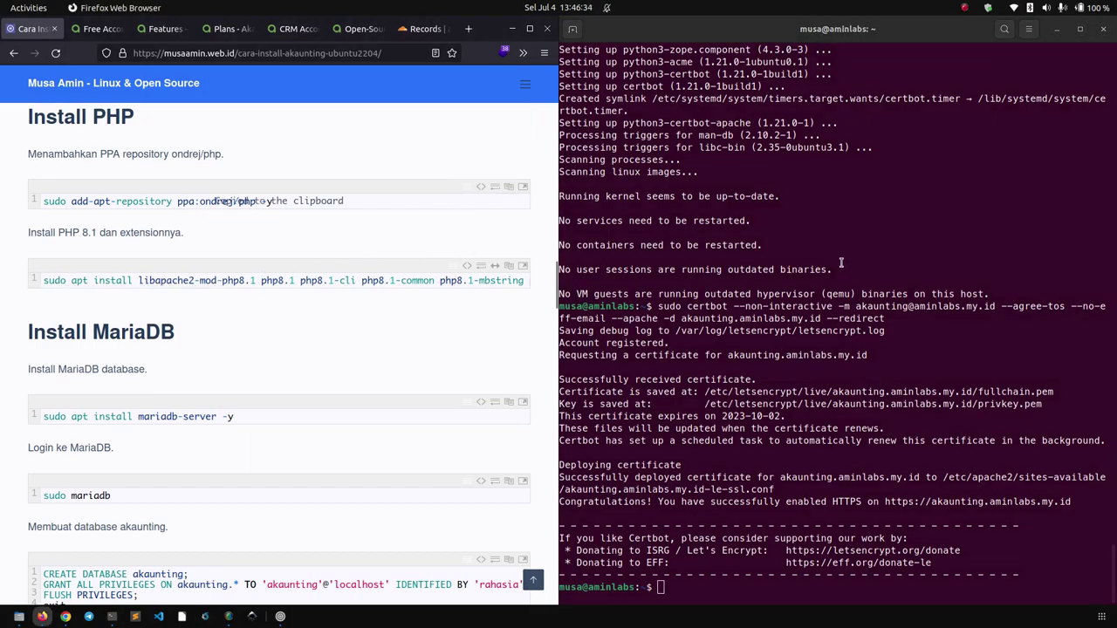
{"action": "left_click", "coordinate": [869, 209]}
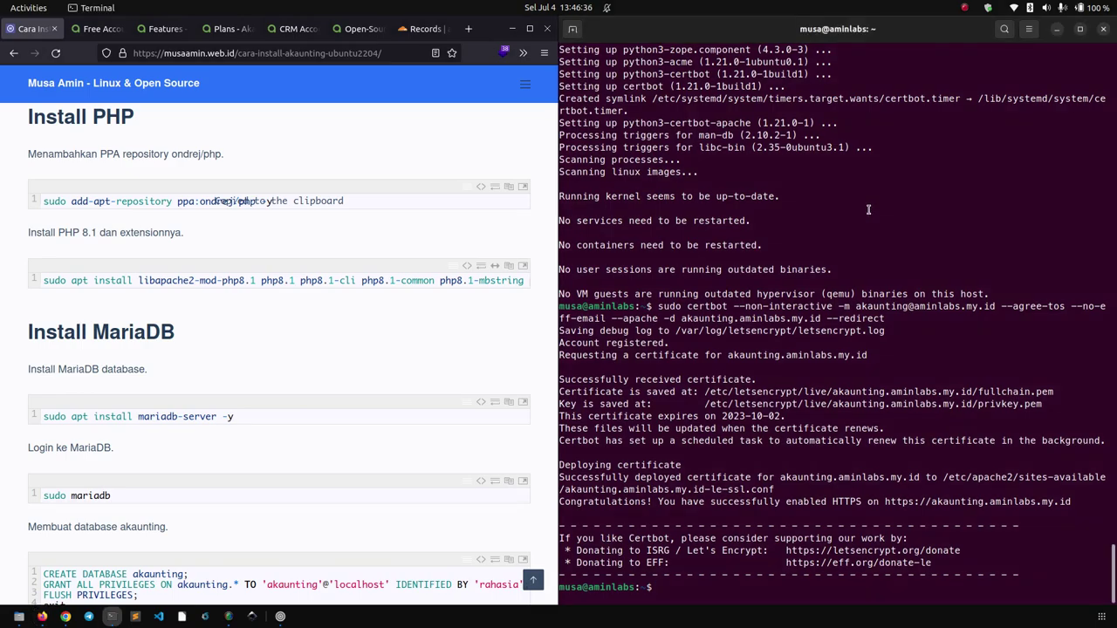
{"action": "type", "text": "apt show php"}
{"action": "key", "text": "Return"}
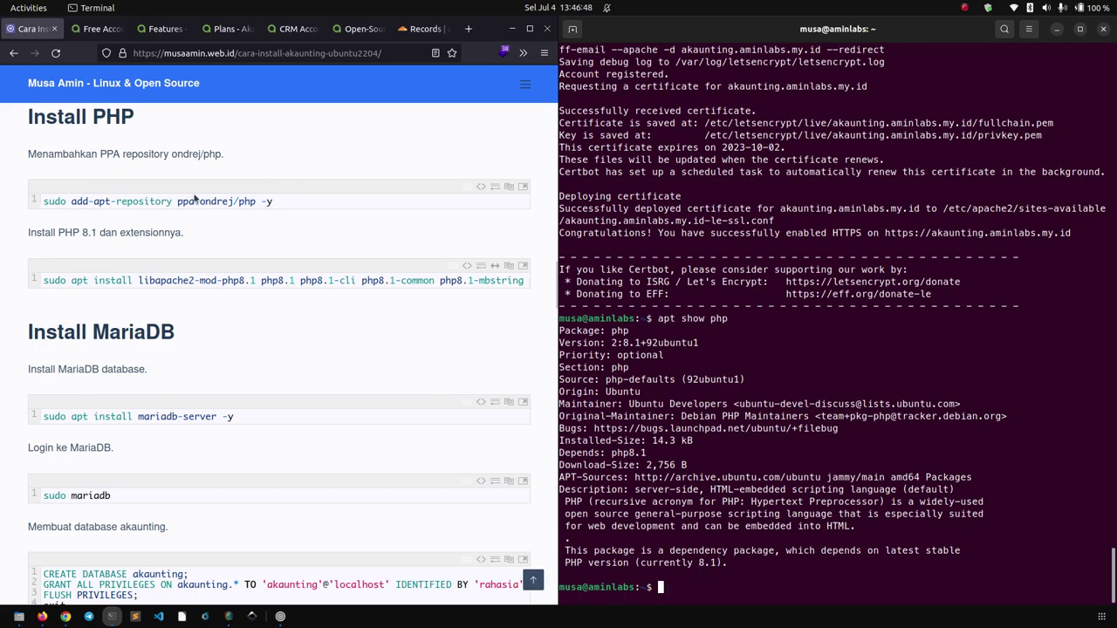
Add the ondrej/php repository with 'sudo add-apt-repository ppa:ondrej/php -y'.
{"action": "left_click", "coordinate": [92, 233]}
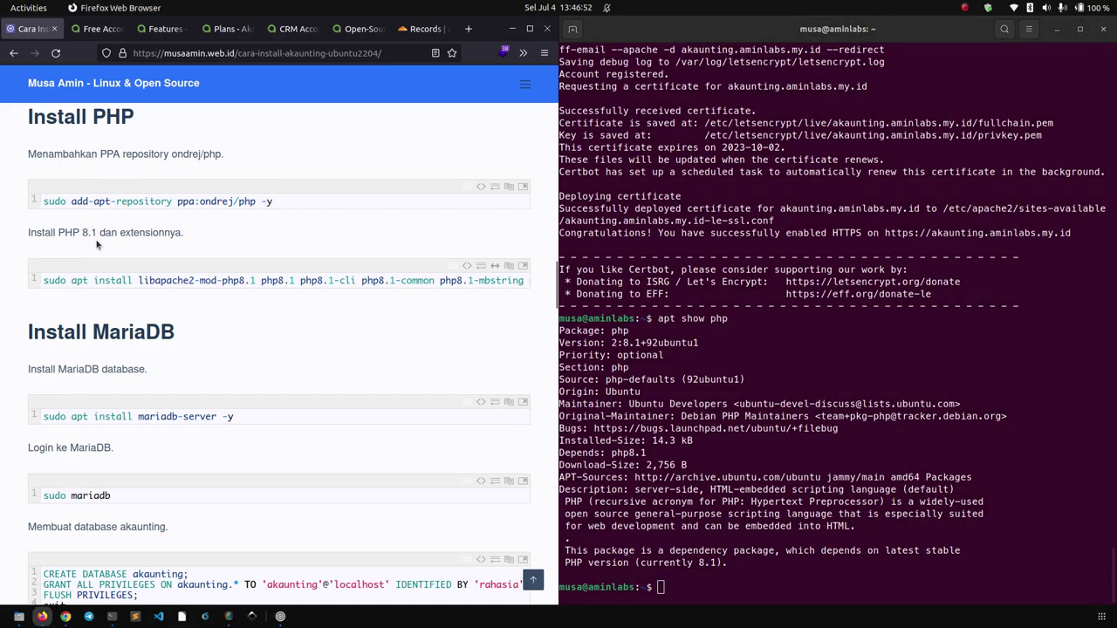
{"action": "right_click", "coordinate": [787, 331]}
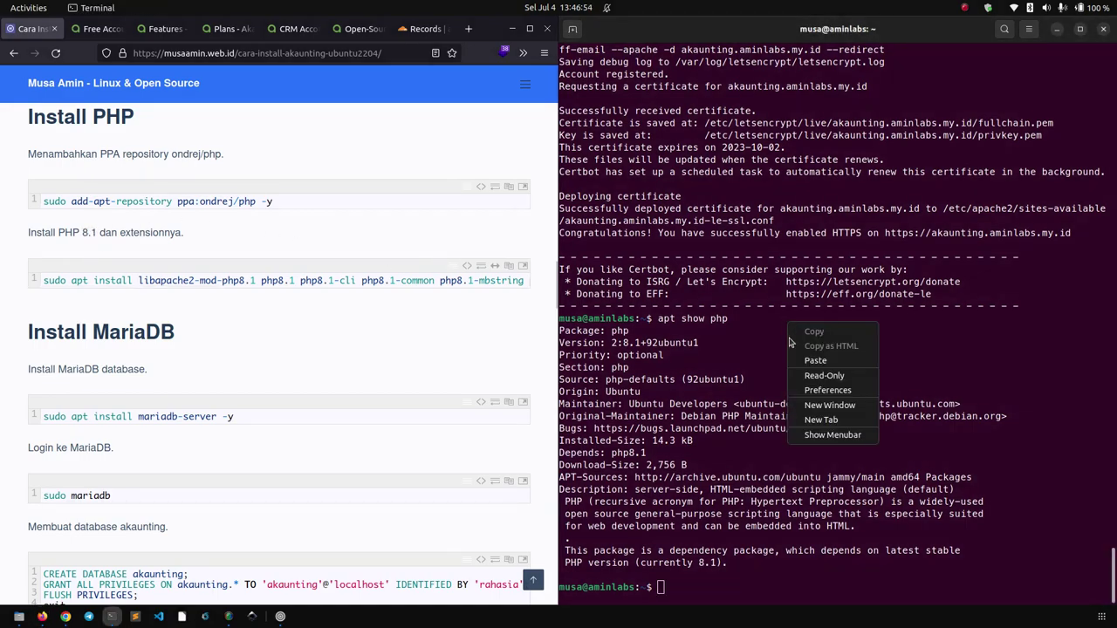
{"action": "left_click", "coordinate": [799, 364]}
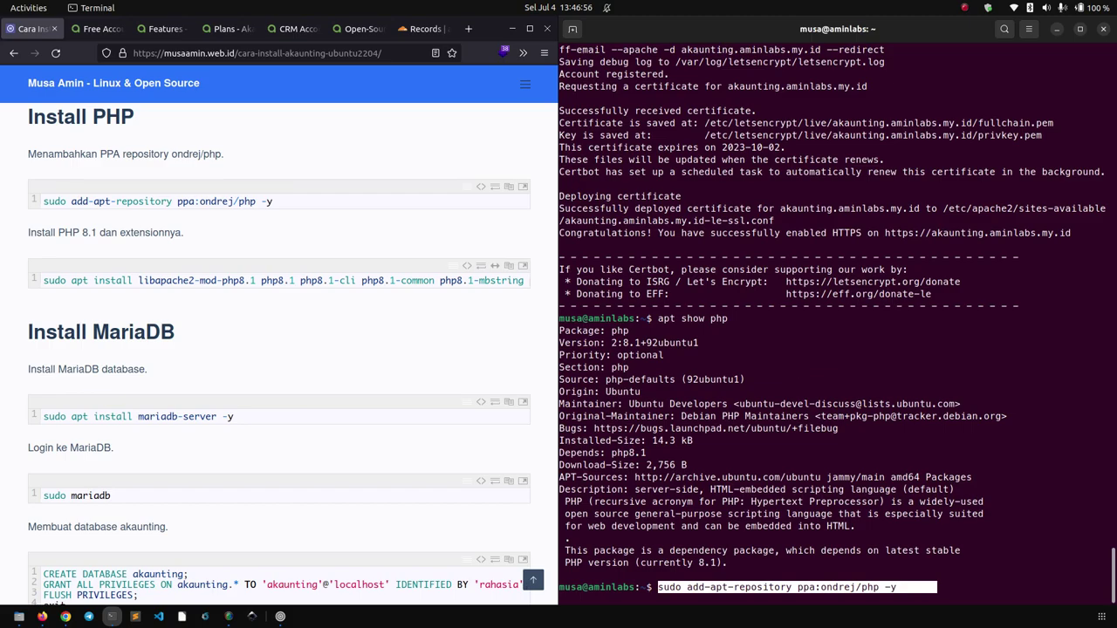
{"action": "key", "text": "Return"}
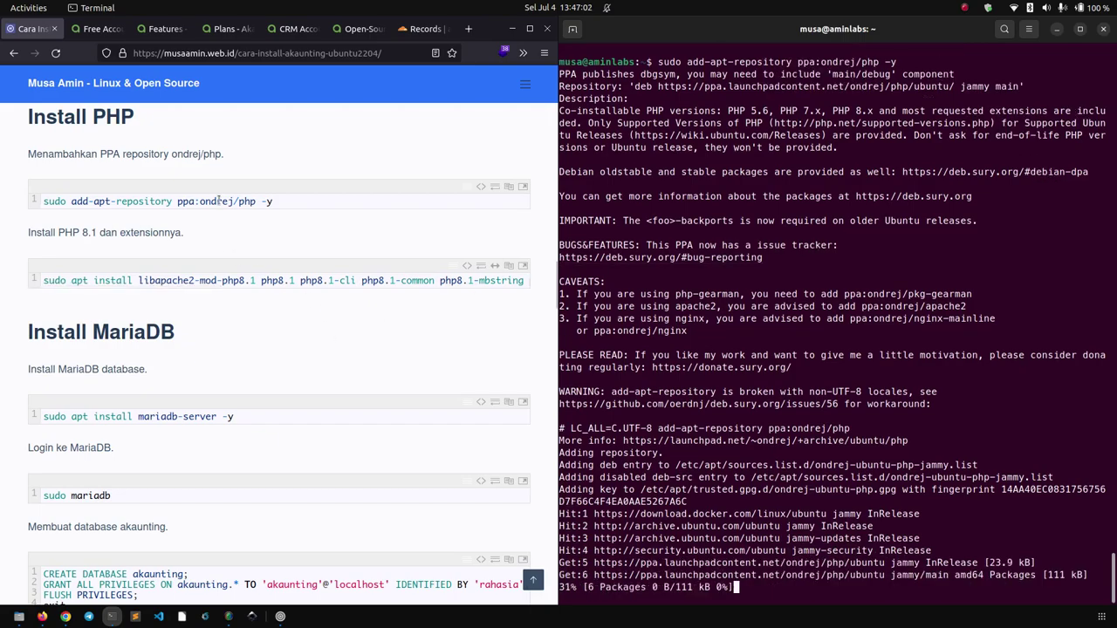
Install libapache2-mod-php8.1 and the php8.1 extensions using the tutorial's apt install command.
{"action": "double_click", "coordinate": [170, 279]}
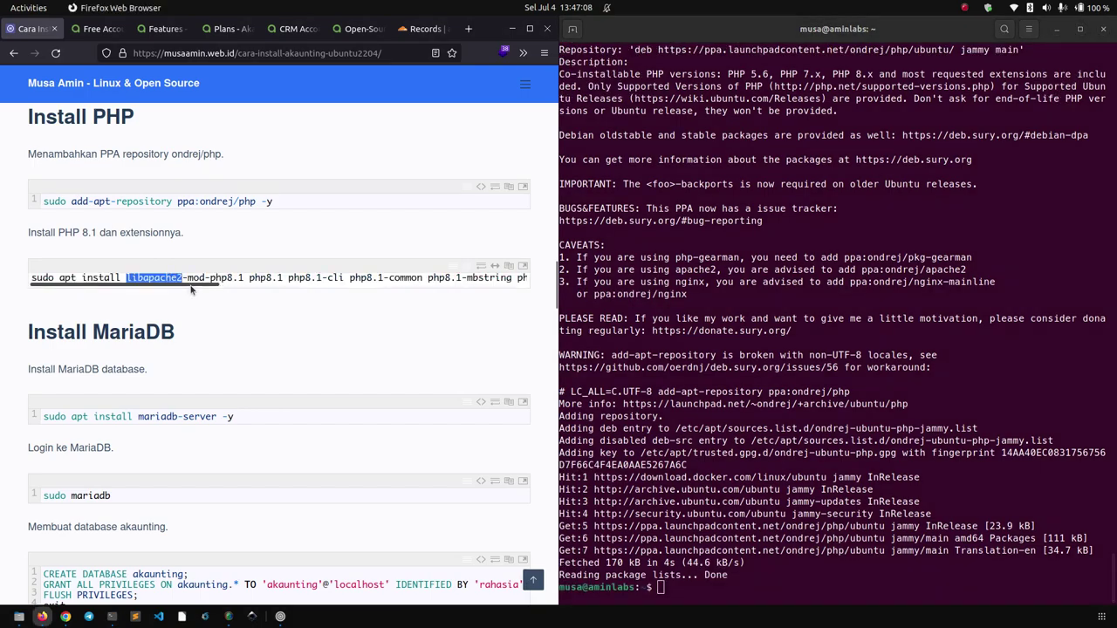
{"action": "left_click_drag", "start_coordinate": [195, 290], "coordinate": [201, 337]}
{"action": "left_click", "coordinate": [509, 266]}
{"action": "right_click", "coordinate": [885, 210]}
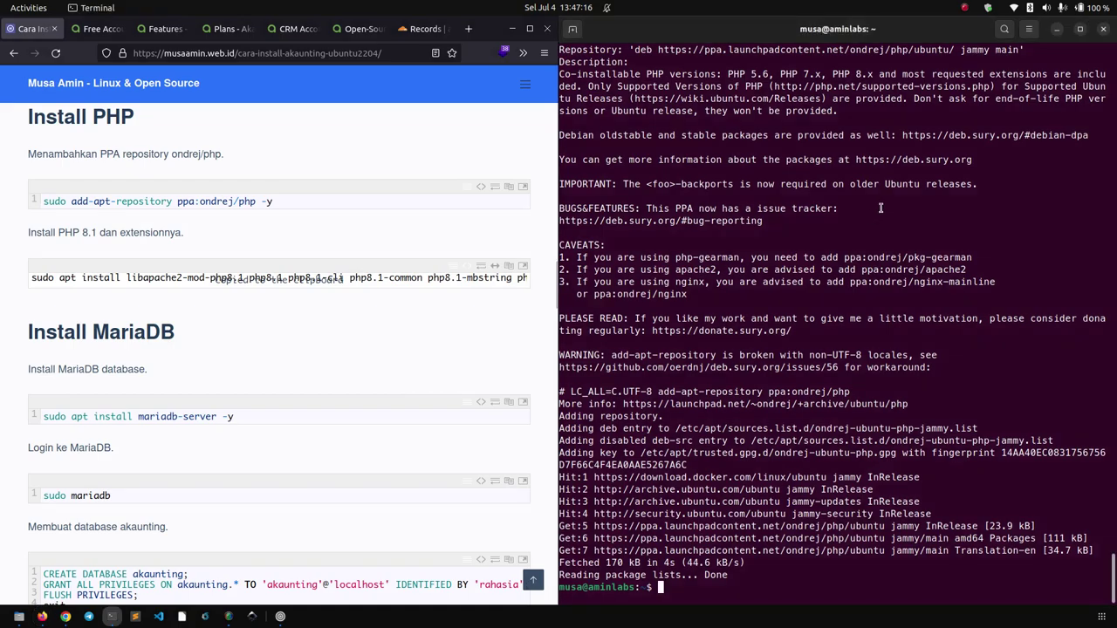
{"action": "left_click", "coordinate": [912, 243]}
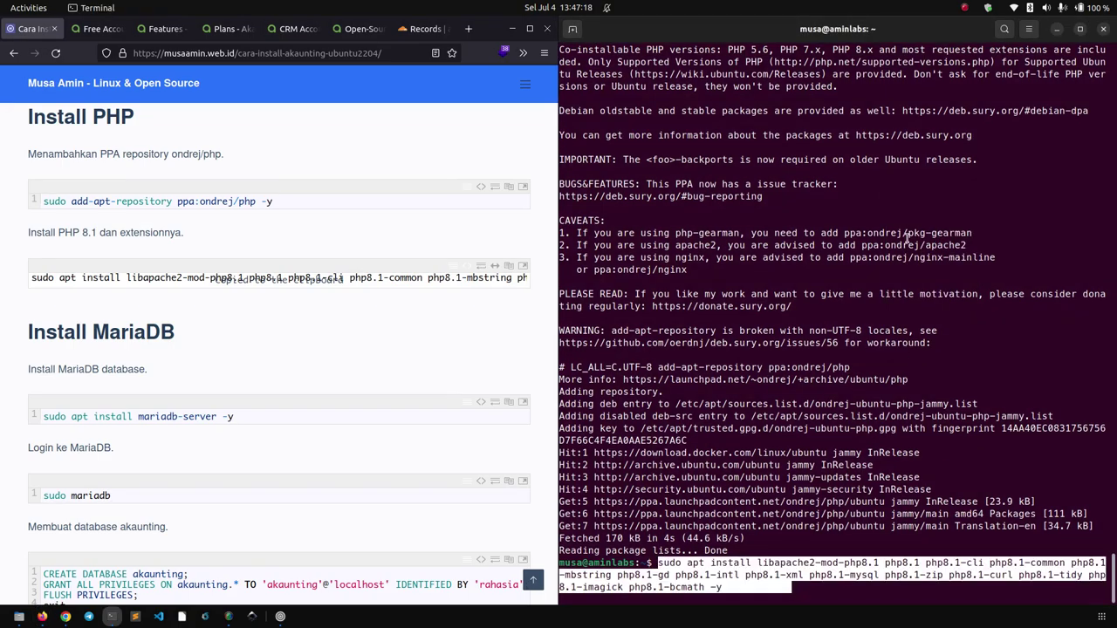
{"action": "key", "text": "Return"}
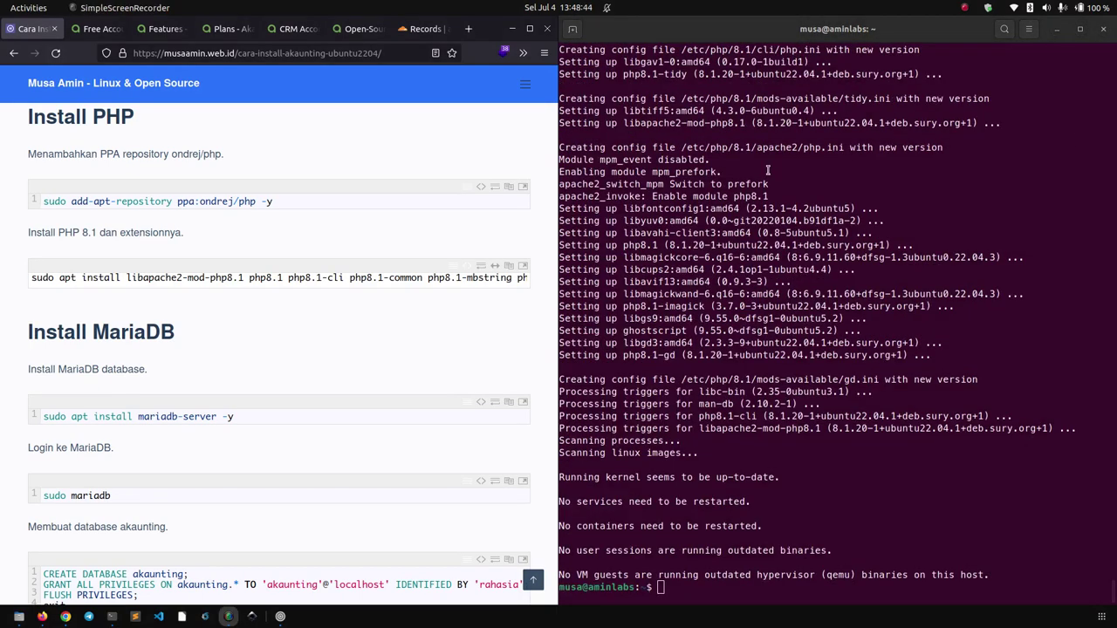
Install MariaDB with 'sudo apt install mariadb-server -y'.
{"action": "left_click", "coordinate": [380, 332]}
{"action": "scroll", "coordinate": [380, 331], "scroll_direction": "down", "scroll_amount": 4}
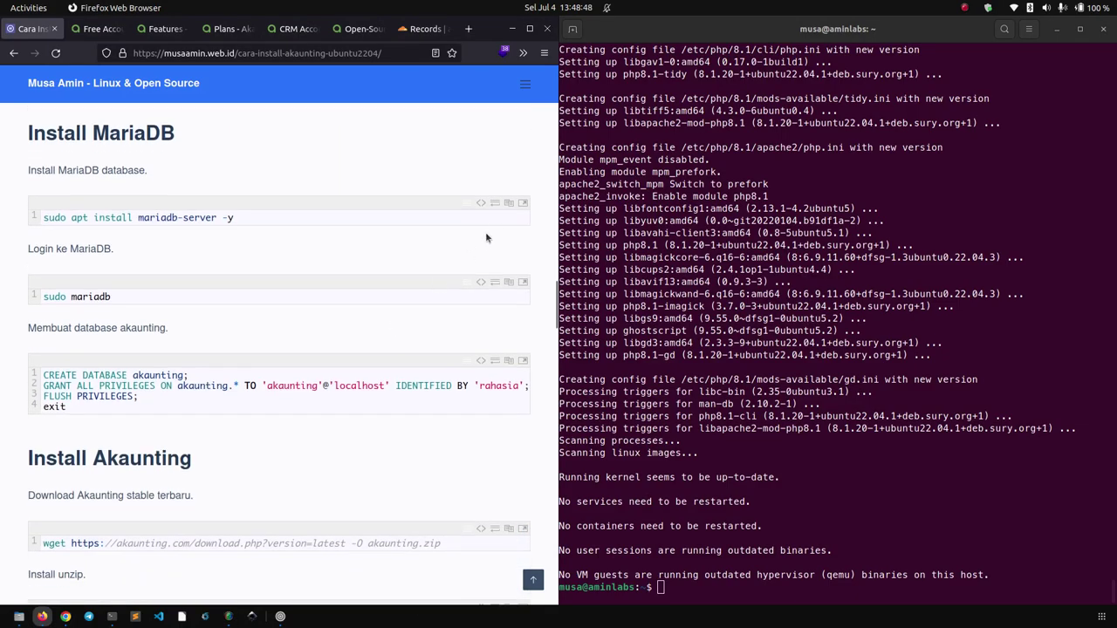
{"action": "left_click", "coordinate": [508, 203]}
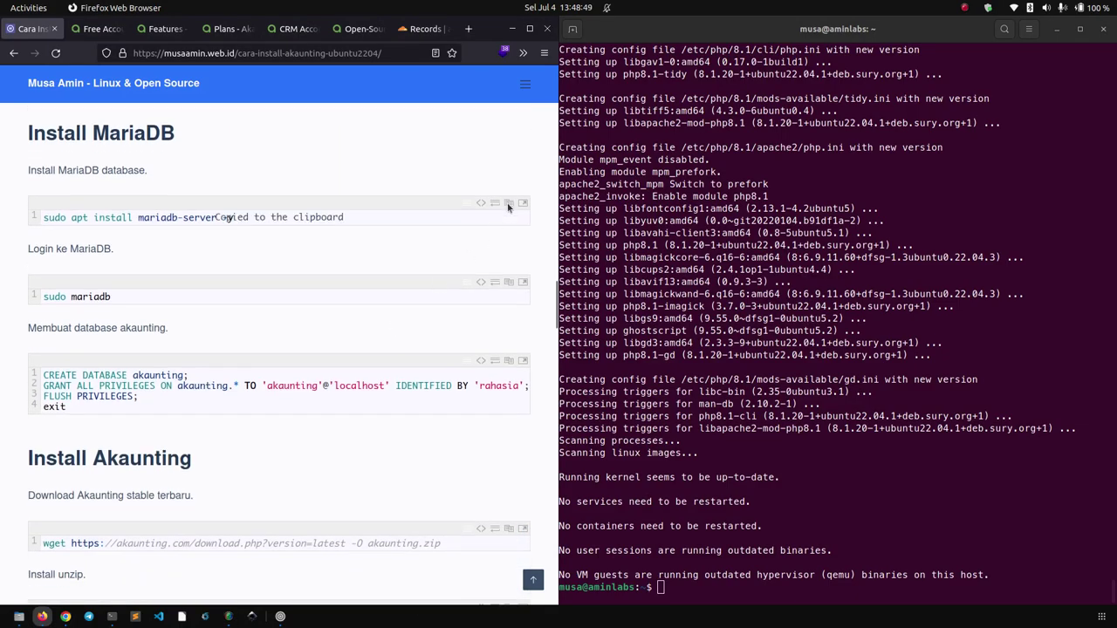
{"action": "right_click", "coordinate": [898, 211]}
{"action": "left_click", "coordinate": [924, 249]}
{"action": "key", "text": "Return"}
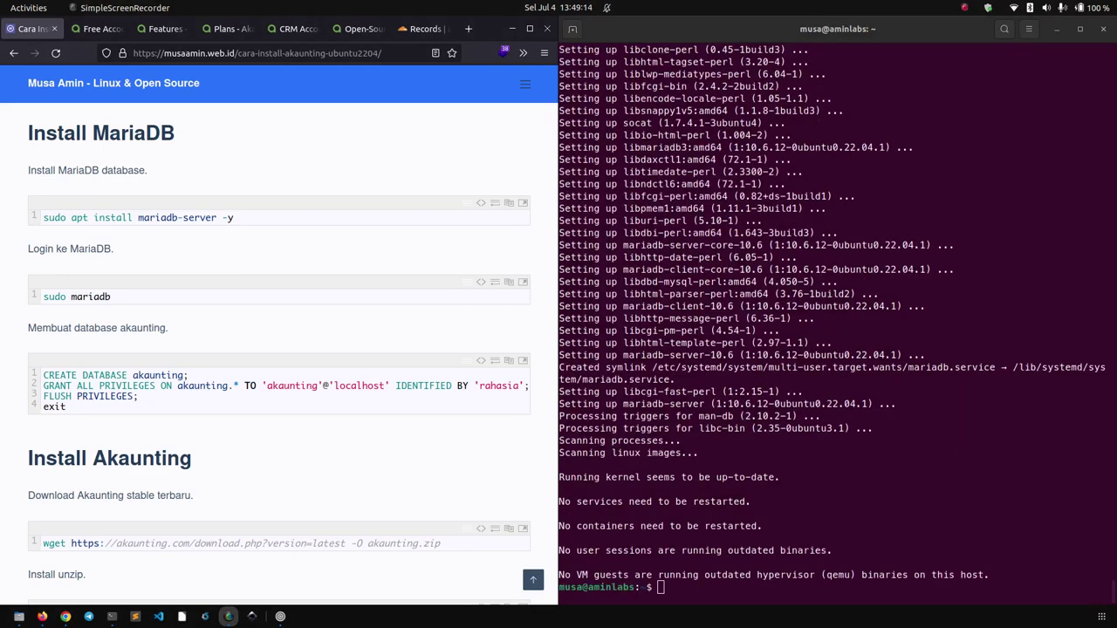
Log in to the MariaDB monitor with 'sudo mysql' and clear the screen.
{"action": "left_click", "coordinate": [308, 324]}
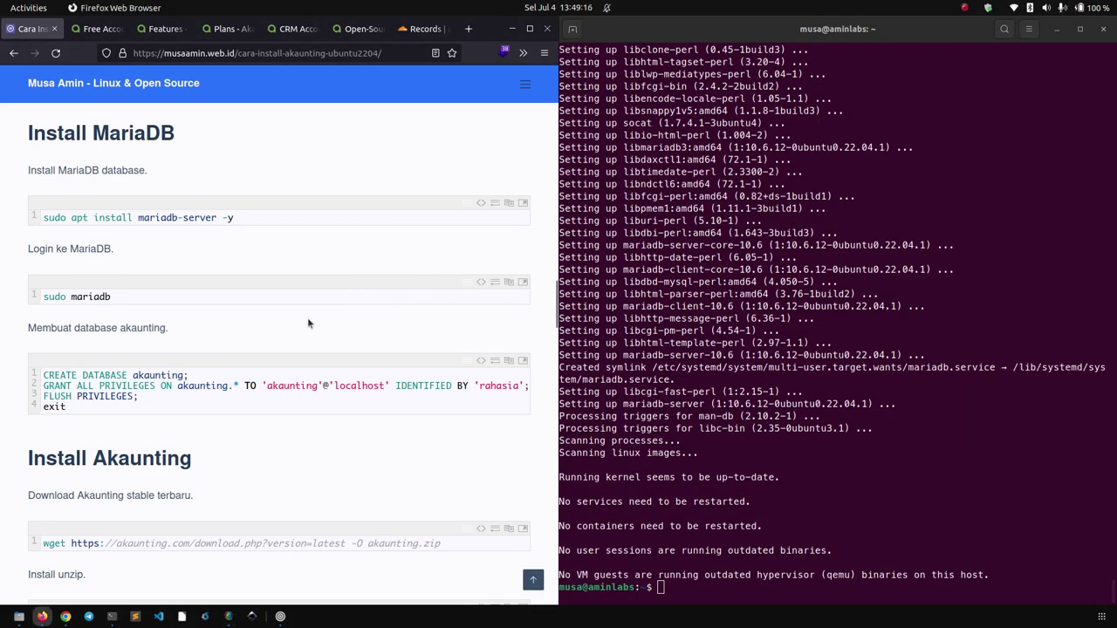
{"action": "left_click", "coordinate": [829, 261]}
{"action": "type", "text": "sudo mnq"}
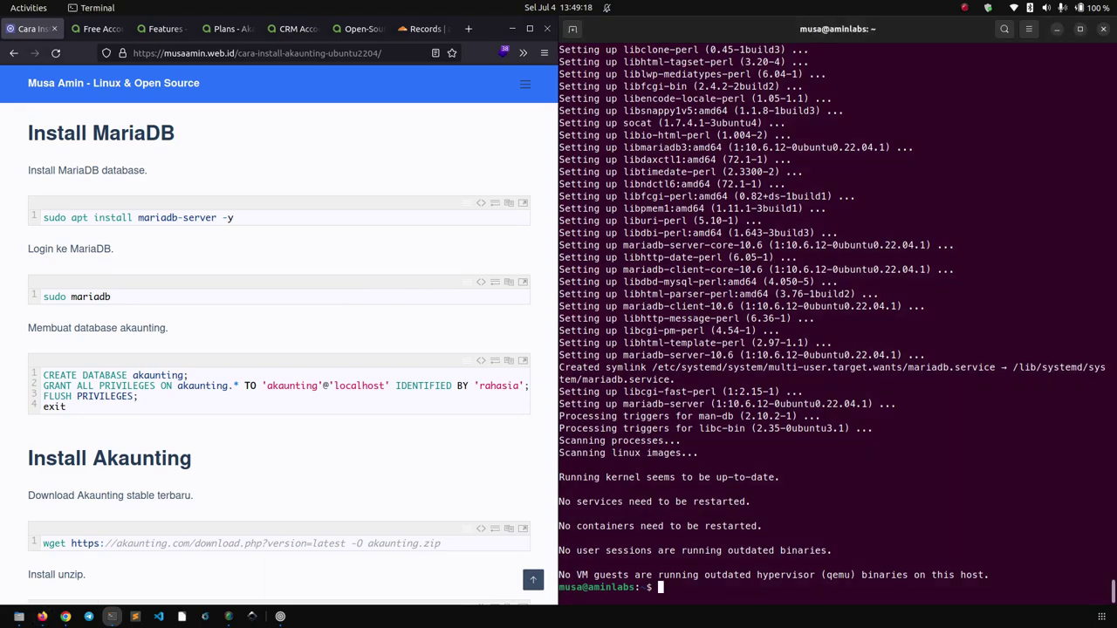
{"action": "key", "text": "BackSpace"}
{"action": "key", "text": "BackSpace"}
{"action": "type", "text": "ariadb"}
{"action": "key", "text": "ctrl+w"}
{"action": "type", "text": "mysql"}
{"action": "key", "text": "Return"}
{"action": "key", "text": "ctrl+l"}
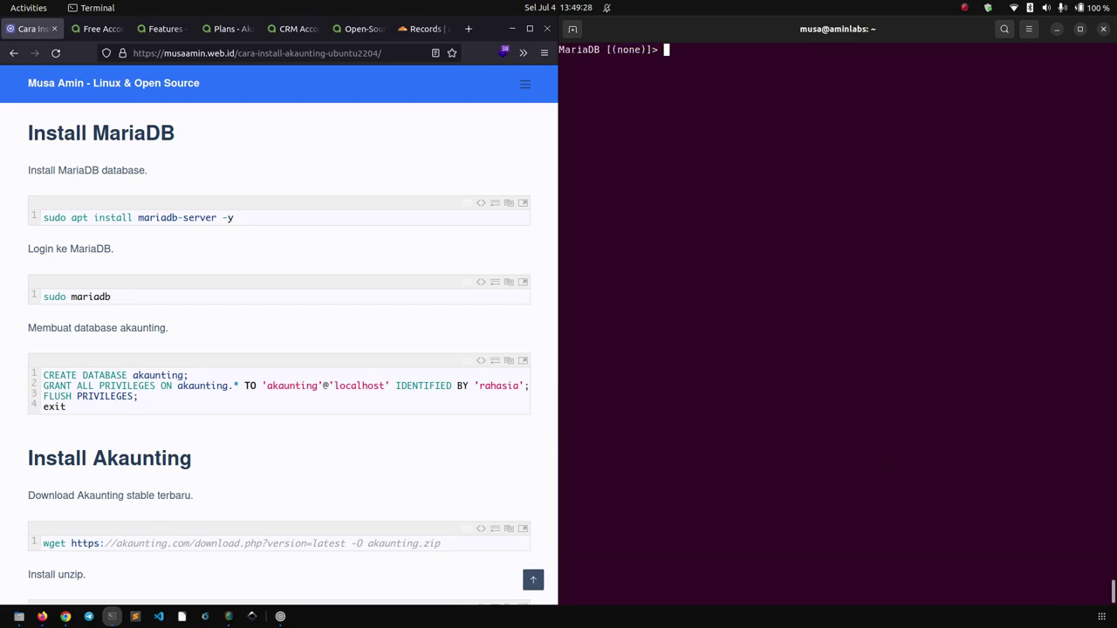
Create the database with 'CREATE DATABASE akaunting;'.
{"action": "left_click", "coordinate": [234, 328]}
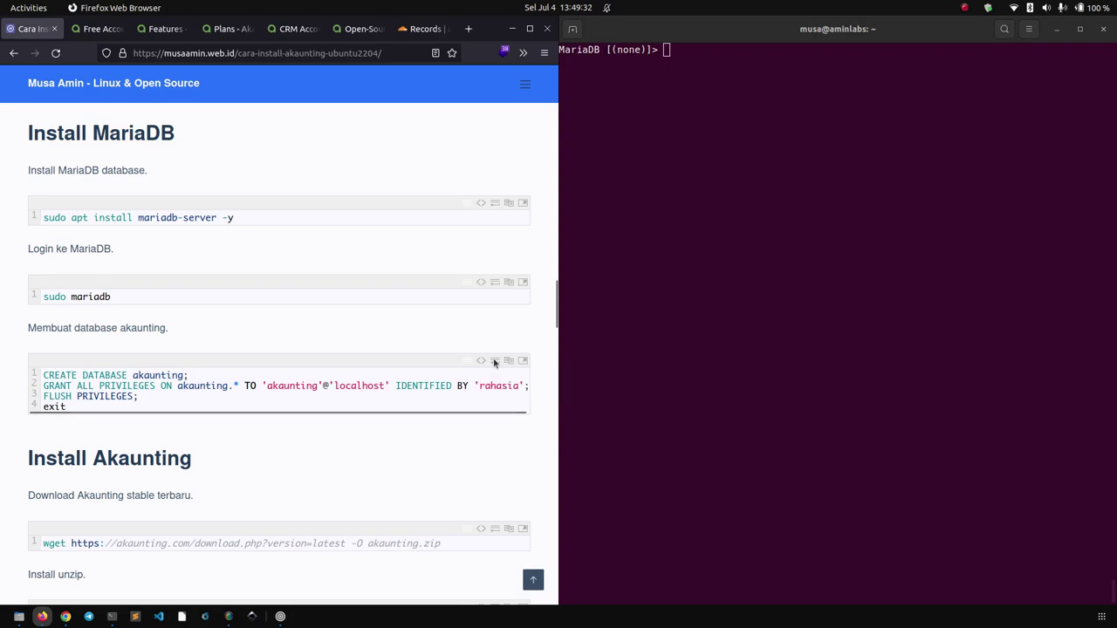
{"action": "triple_click", "coordinate": [112, 377]}
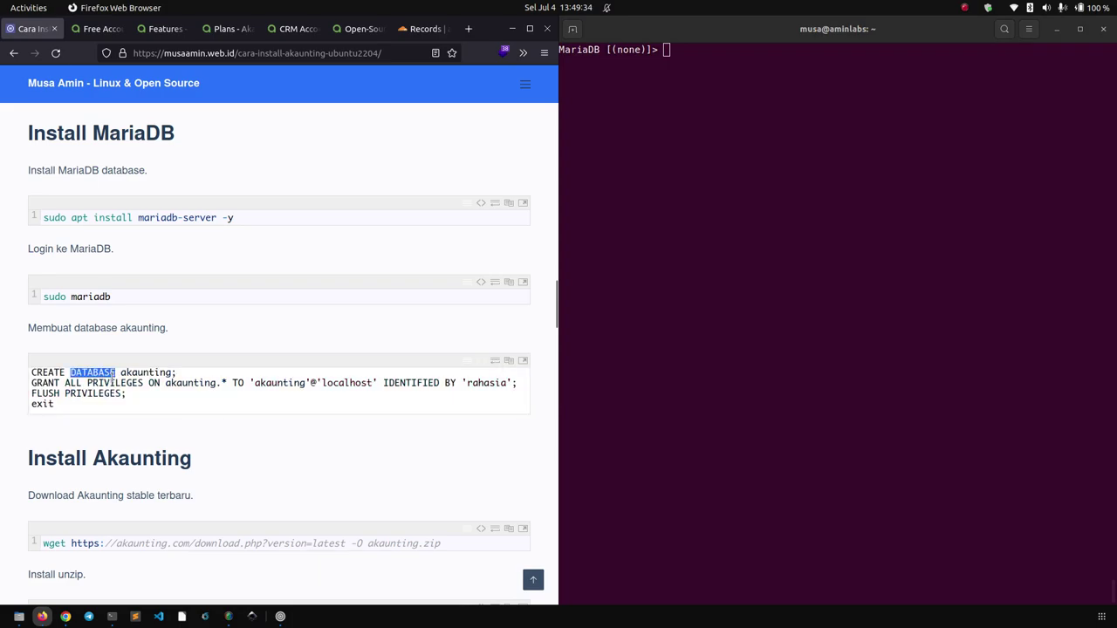
{"action": "right_click", "coordinate": [112, 377]}
{"action": "left_click", "coordinate": [228, 425]}
{"action": "right_click", "coordinate": [691, 244]}
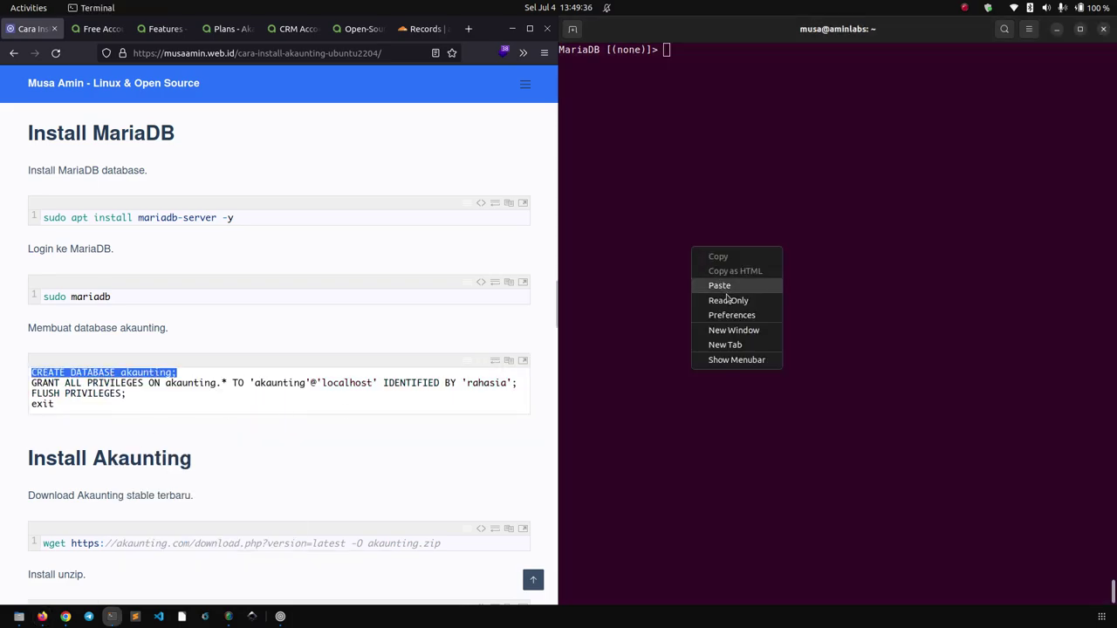
{"action": "left_click", "coordinate": [727, 284]}
{"action": "key", "text": "Return"}
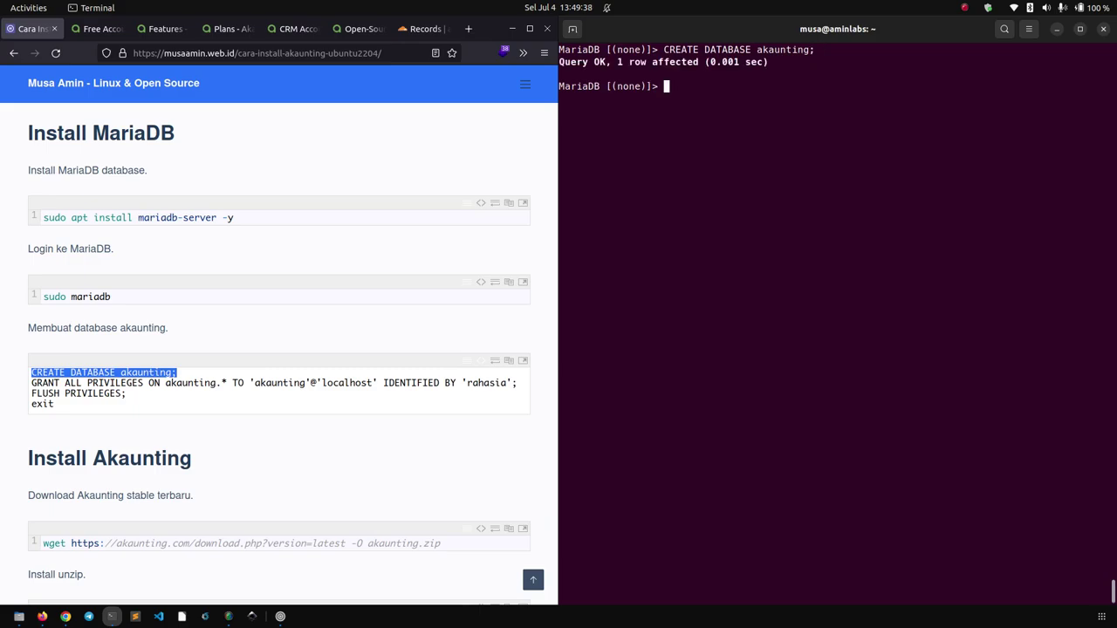
Grant all privileges on akaunting to user akaunting@localhost with its password.
{"action": "triple_click", "coordinate": [422, 384]}
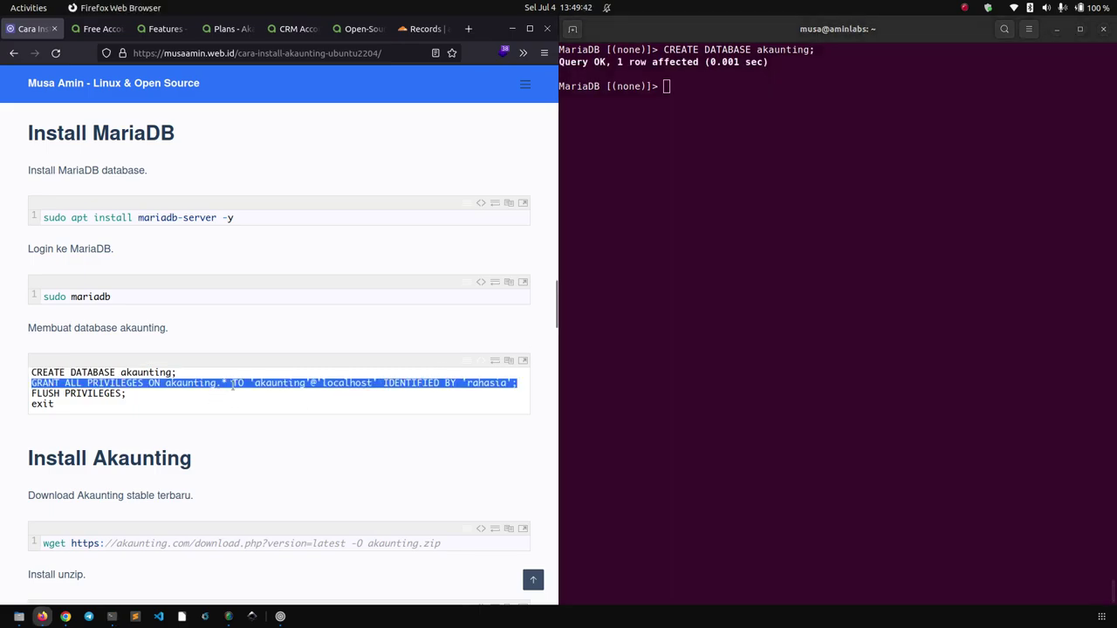
{"action": "right_click", "coordinate": [281, 393]}
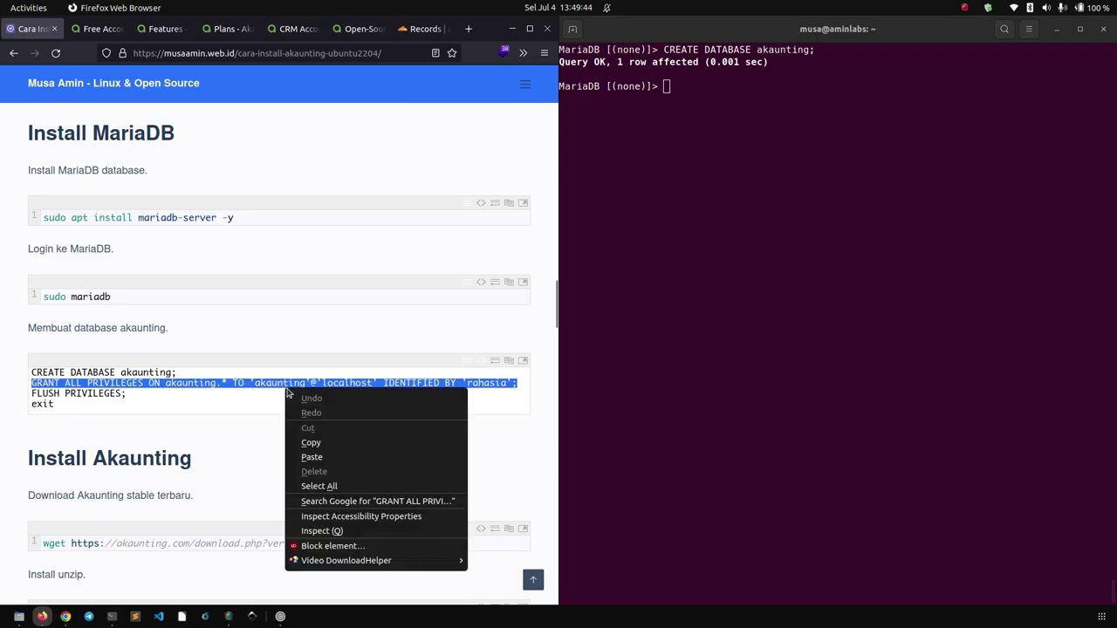
{"action": "left_click", "coordinate": [301, 441]}
{"action": "left_click", "coordinate": [203, 381]}
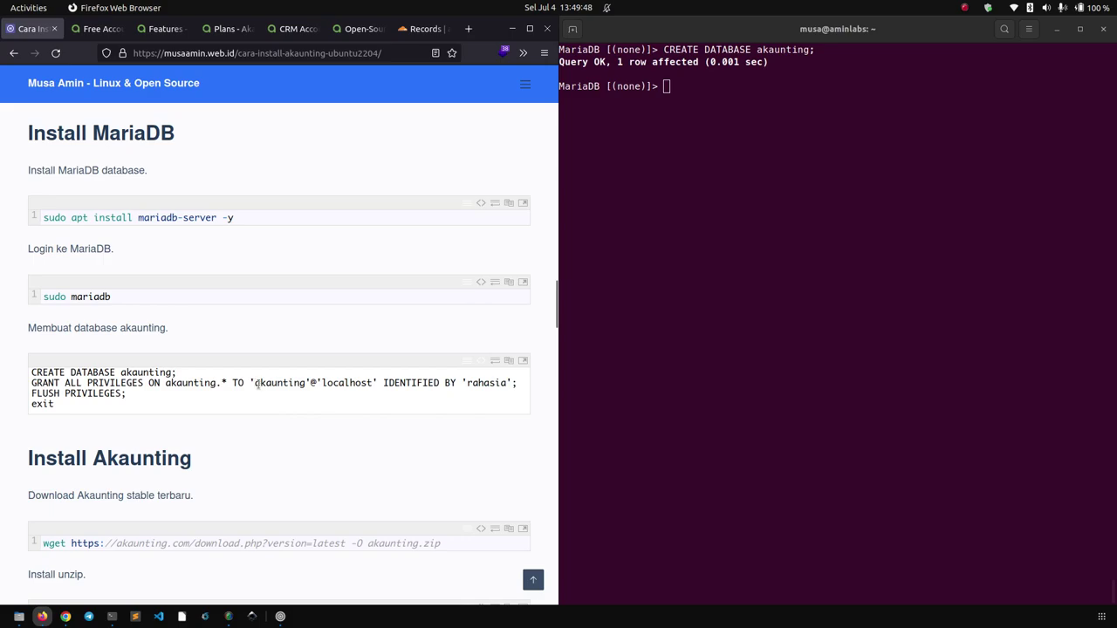
{"action": "left_click_drag", "start_coordinate": [254, 382], "coordinate": [305, 385]}
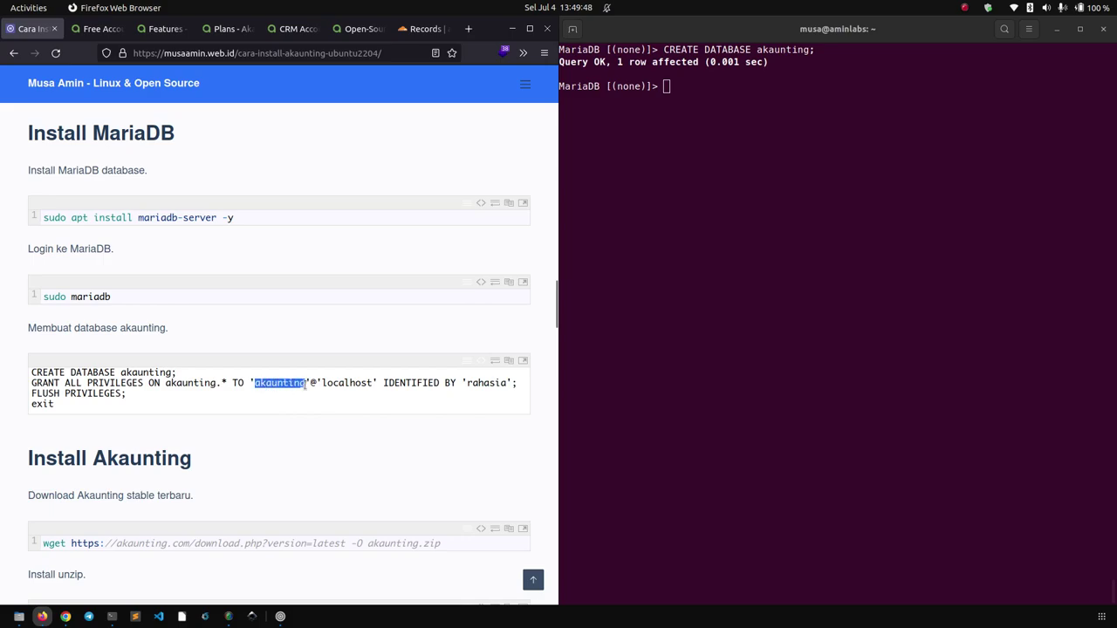
{"action": "double_click", "coordinate": [484, 382]}
{"action": "left_click", "coordinate": [750, 264]}
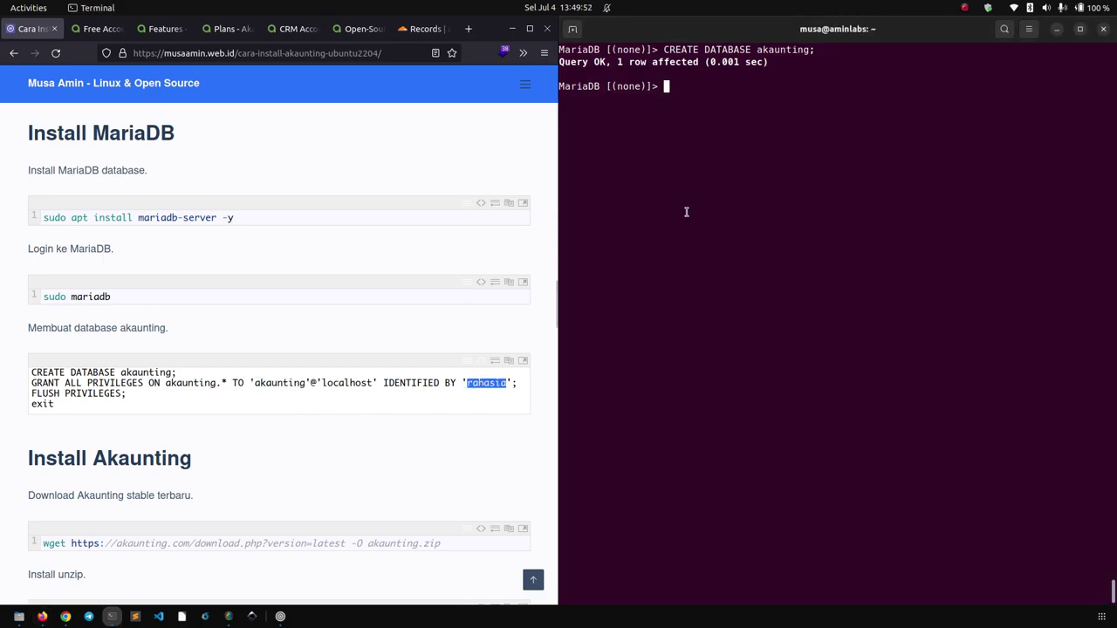
{"action": "right_click", "coordinate": [686, 210]}
{"action": "left_click", "coordinate": [703, 250]}
{"action": "key", "text": "Return"}
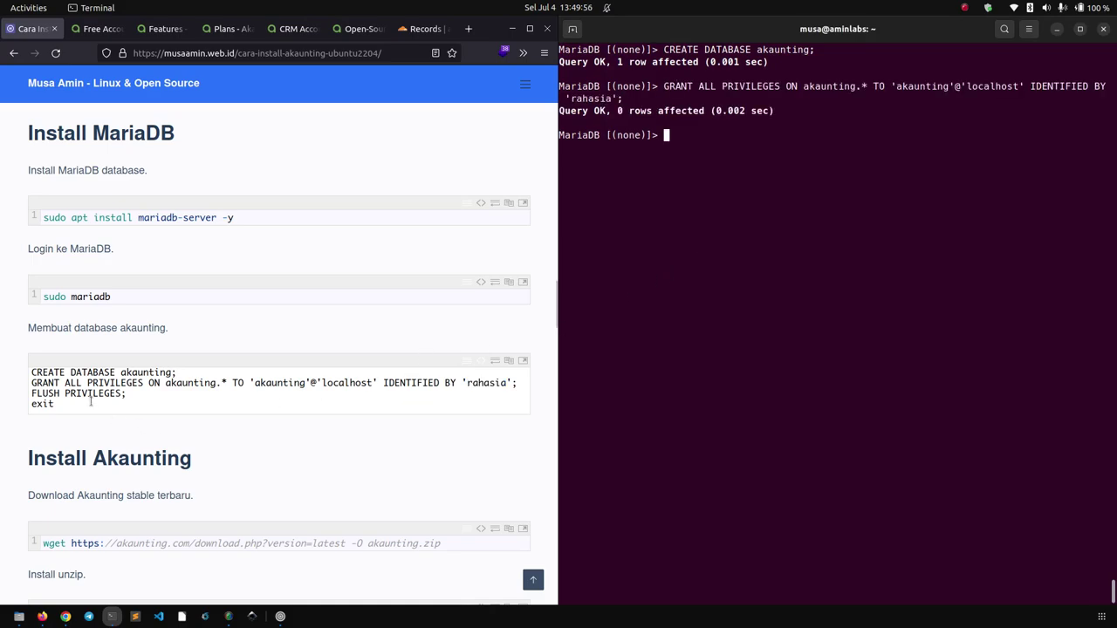
Run 'FLUSH PRIVILEGES;' and exit MariaDB back to the shell.
{"action": "triple_click", "coordinate": [83, 392]}
{"action": "right_click", "coordinate": [84, 393]}
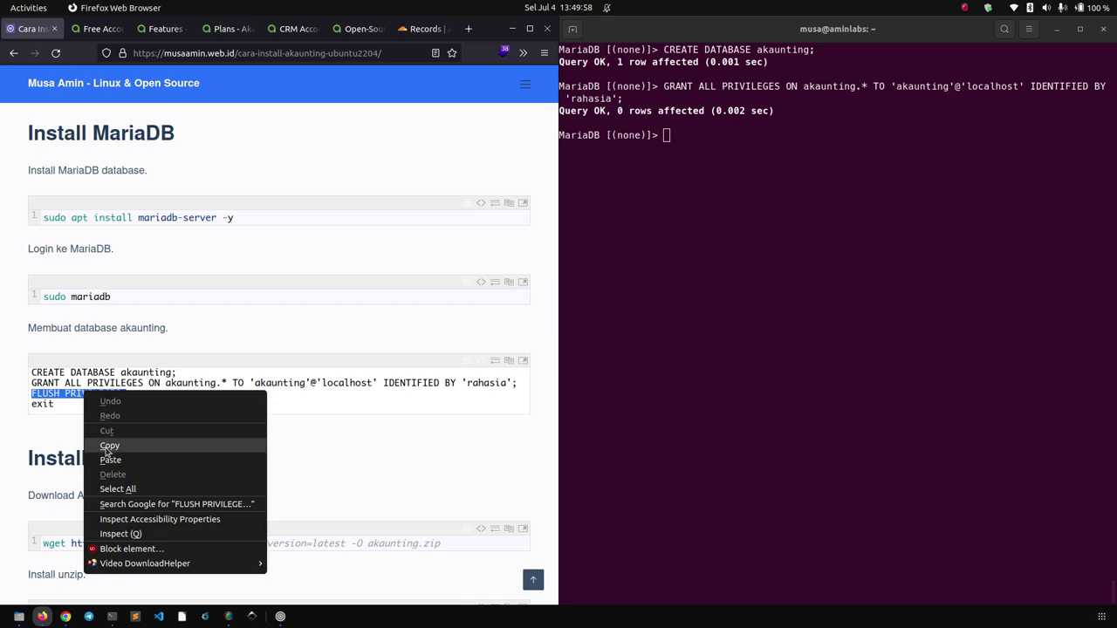
{"action": "left_click", "coordinate": [109, 446]}
{"action": "left_click", "coordinate": [718, 292]}
{"action": "right_click", "coordinate": [715, 268]}
{"action": "left_click", "coordinate": [719, 305]}
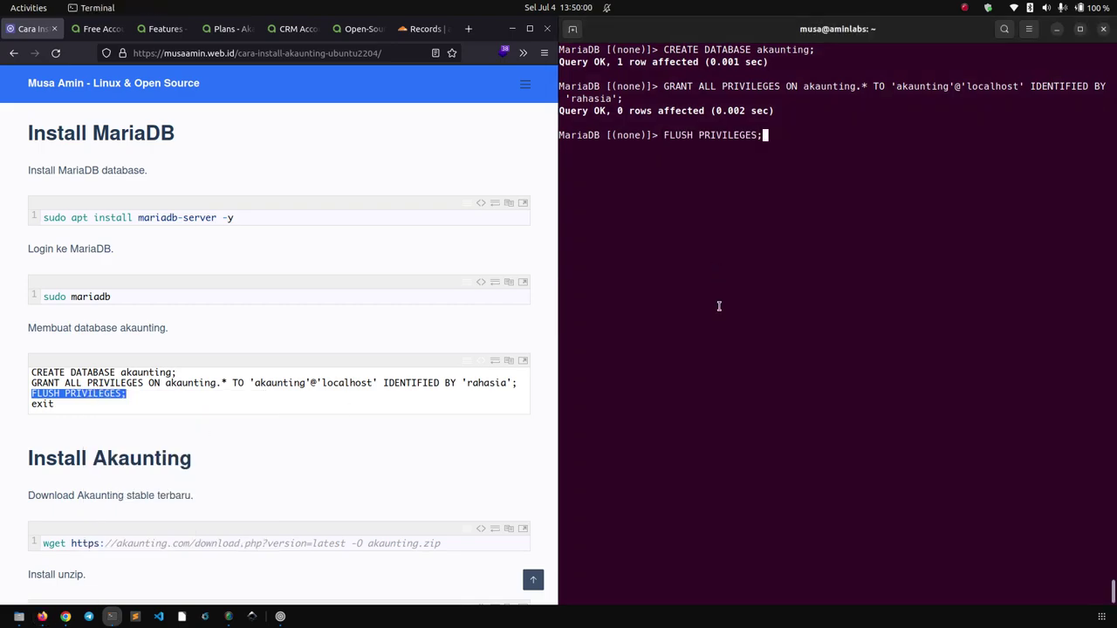
{"action": "key", "text": "Return"}
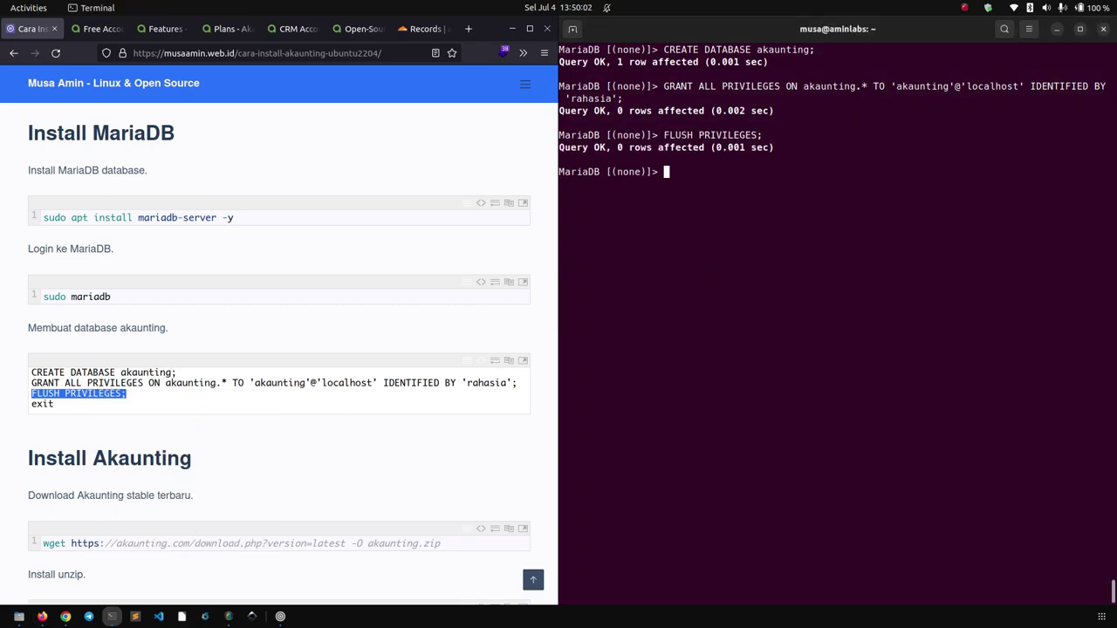
{"action": "type", "text": "exit"}
{"action": "key", "text": "Return"}
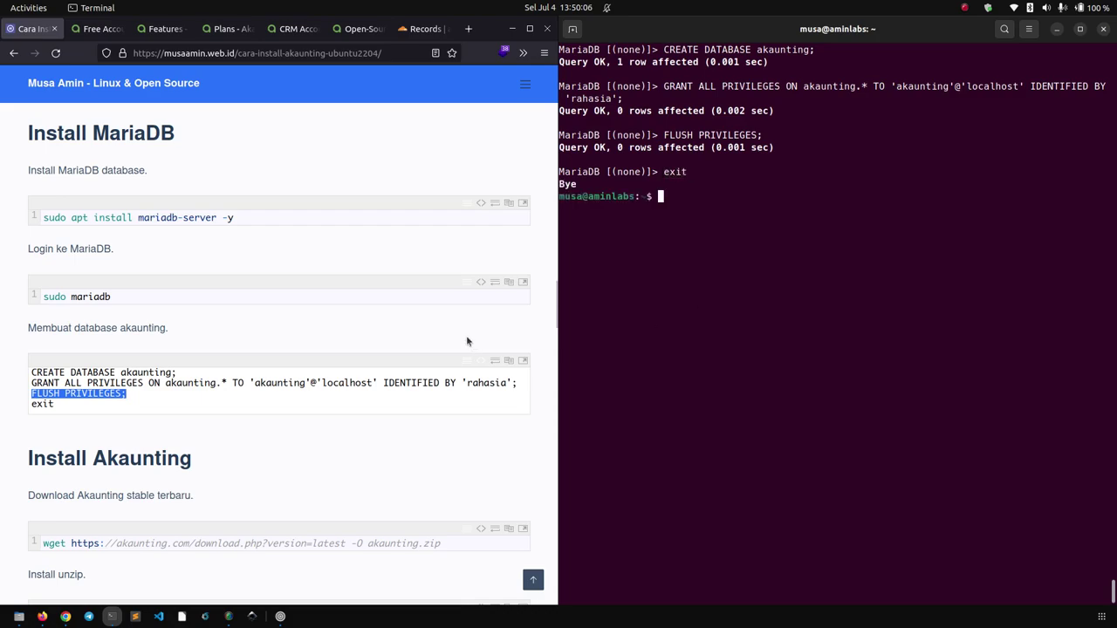
{"action": "left_click", "coordinate": [474, 404]}
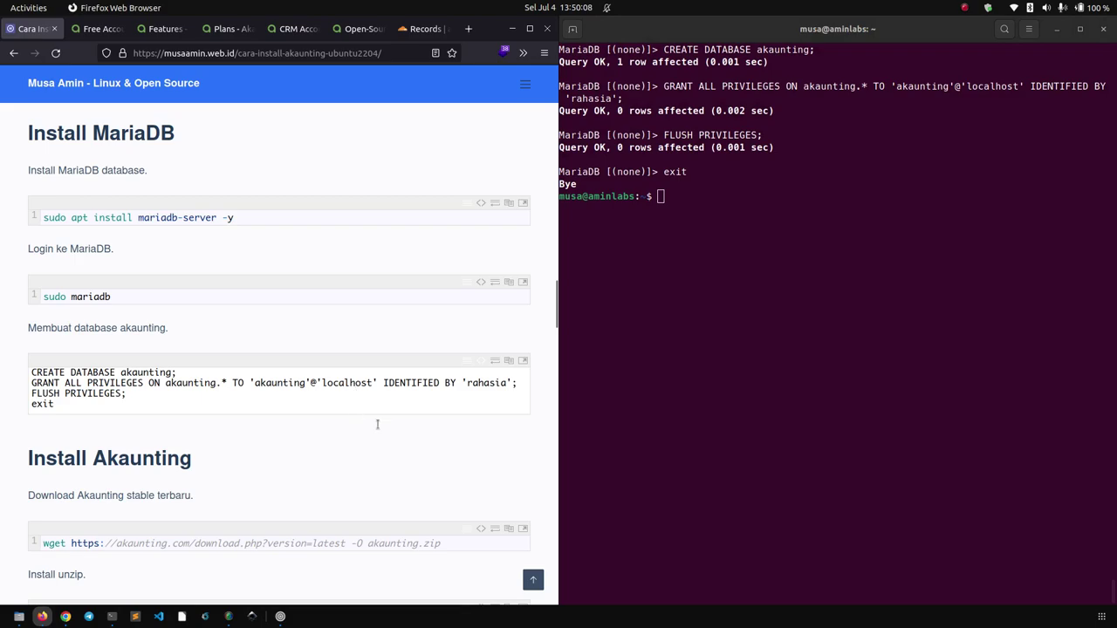
Download the latest Akaunting release as akaunting.zip with wget.
{"action": "left_click", "coordinate": [706, 409]}
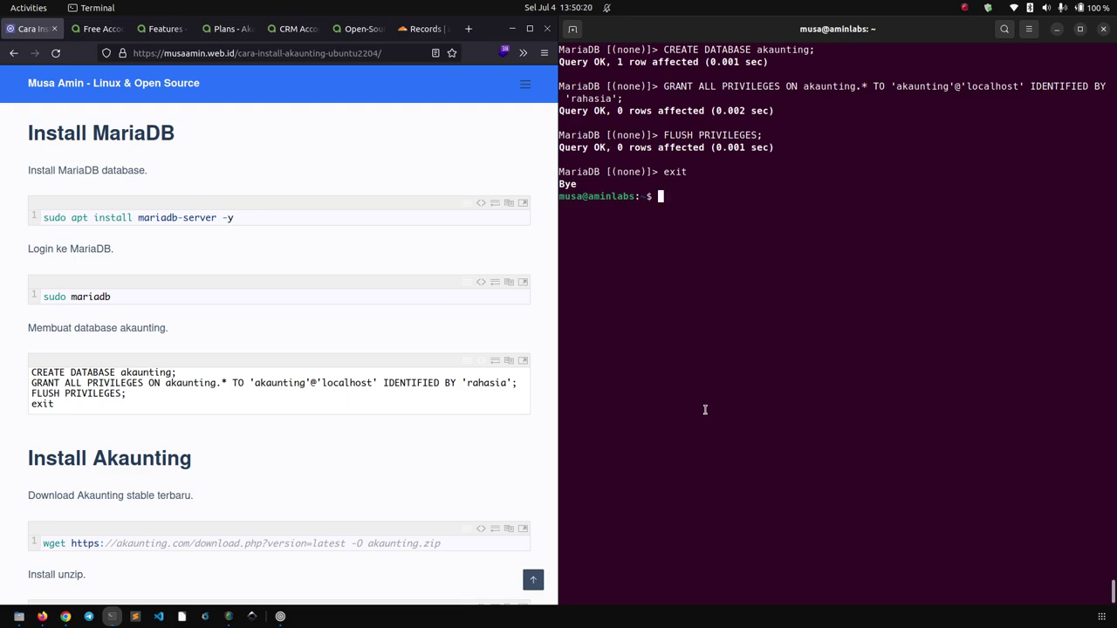
{"action": "left_click", "coordinate": [436, 447]}
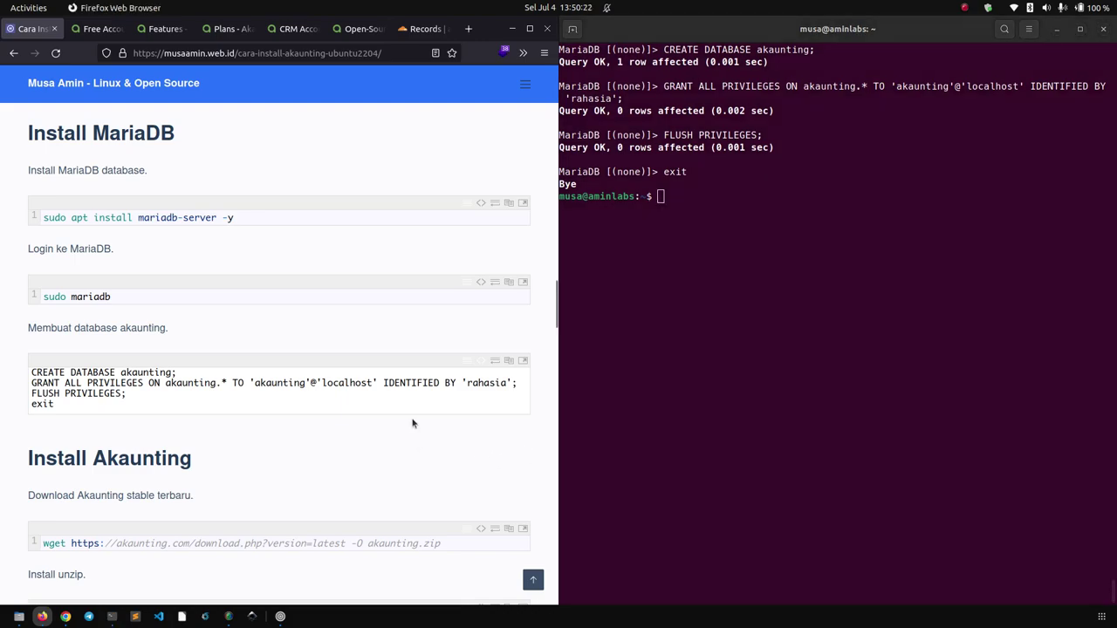
{"action": "scroll", "coordinate": [413, 423], "scroll_direction": "down", "scroll_amount": 4}
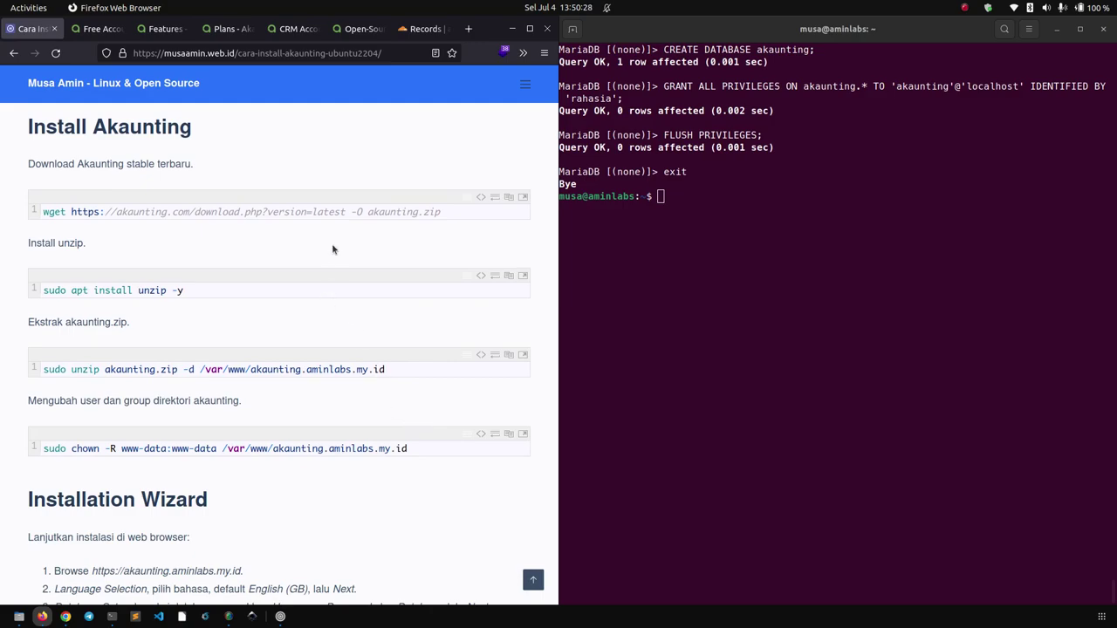
{"action": "left_click", "coordinate": [509, 198]}
{"action": "right_click", "coordinate": [699, 242]}
{"action": "left_click", "coordinate": [715, 280]}
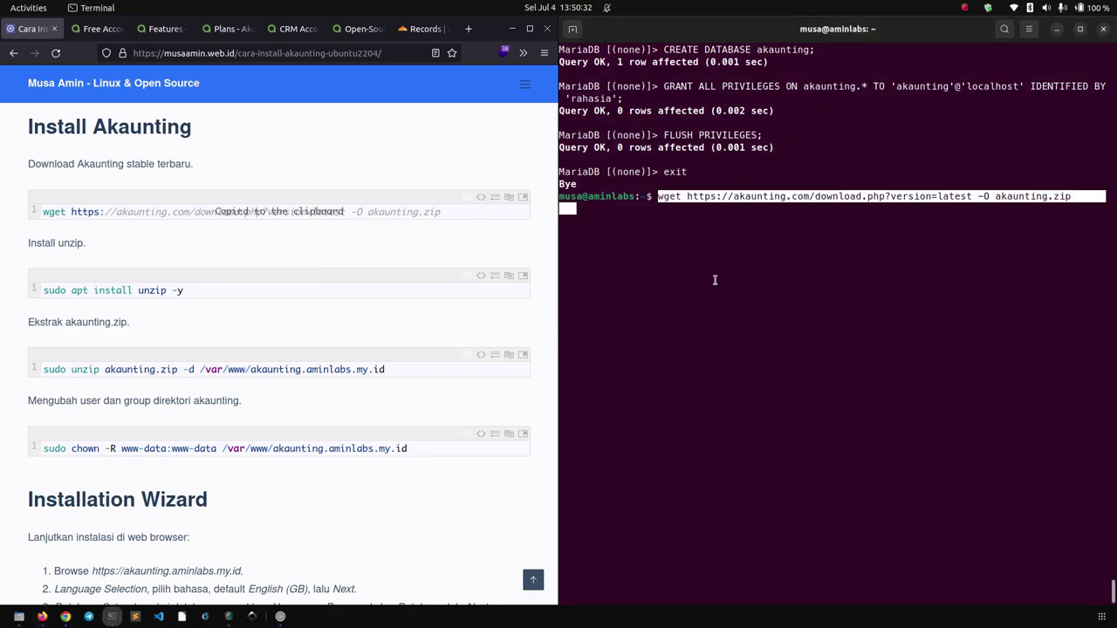
{"action": "key", "text": "Return"}
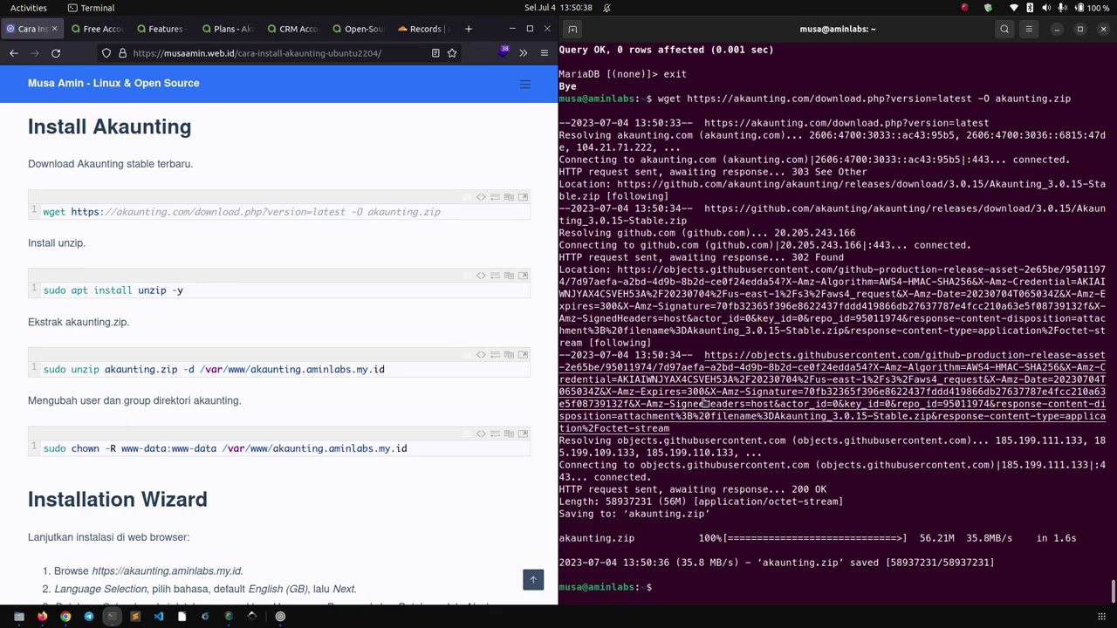
Install unzip with 'sudo apt install unzip -y'.
{"action": "left_click", "coordinate": [413, 315]}
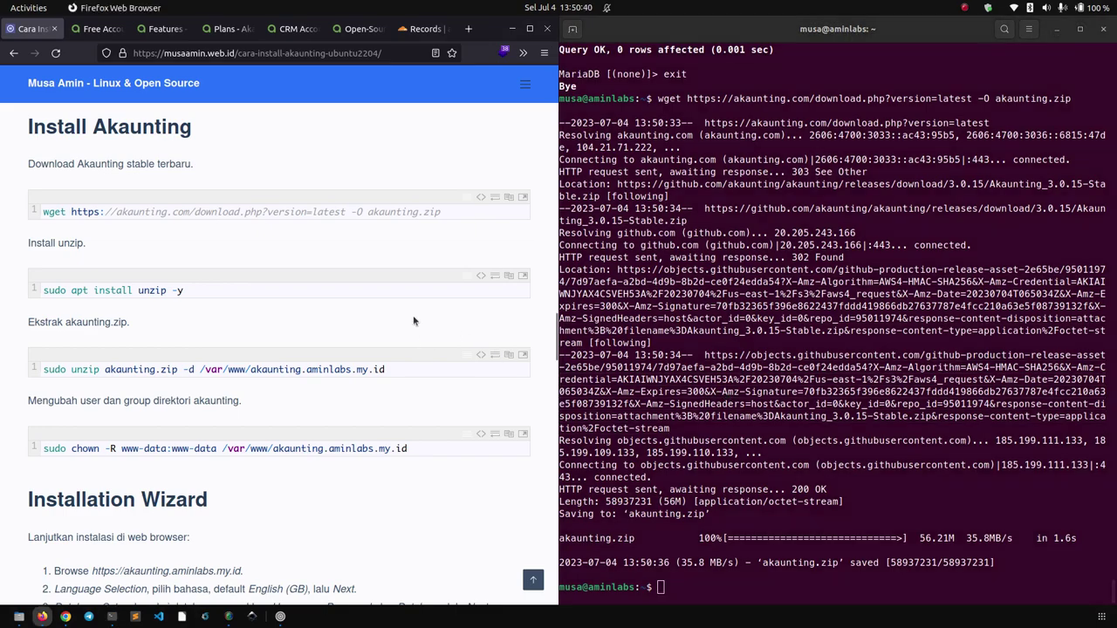
{"action": "scroll", "coordinate": [417, 336], "scroll_direction": "down", "scroll_amount": 1}
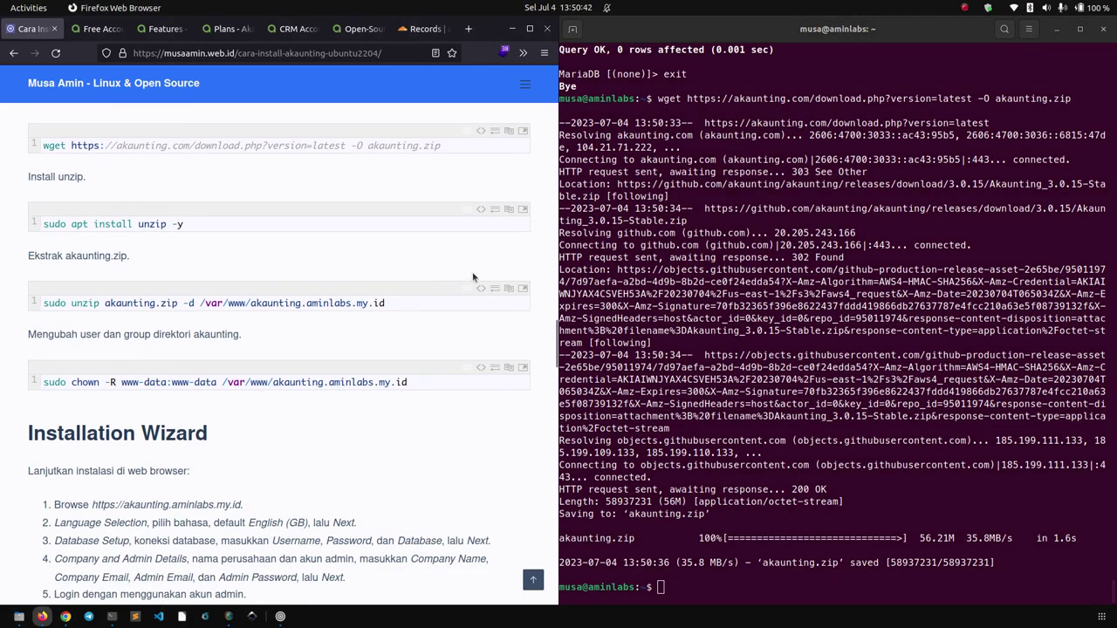
{"action": "left_click", "coordinate": [644, 521]}
{"action": "left_click", "coordinate": [507, 210]}
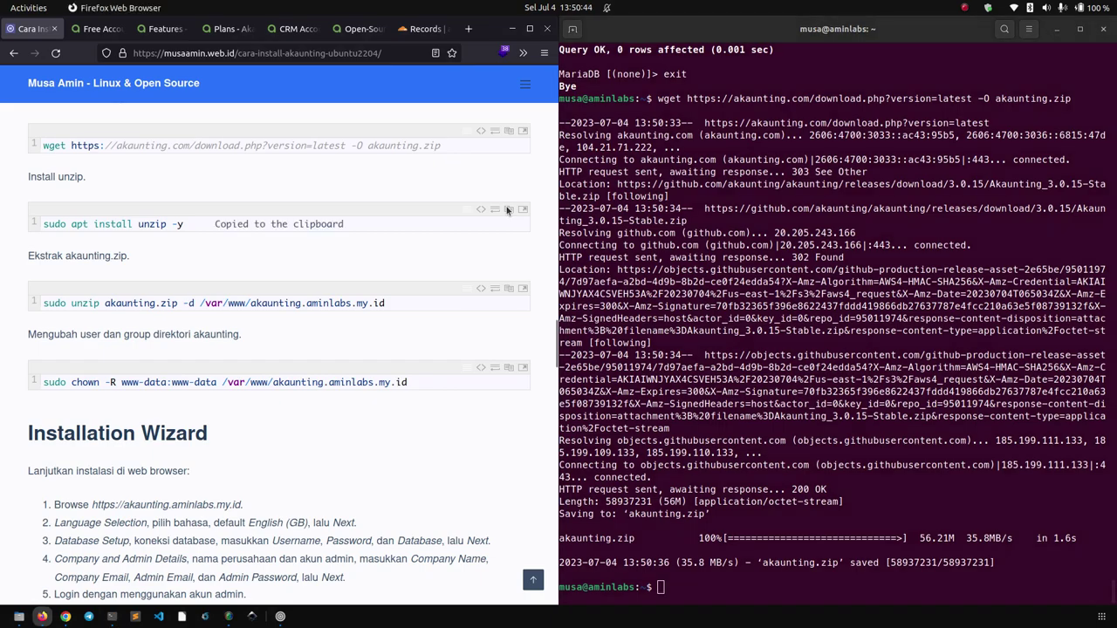
{"action": "right_click", "coordinate": [716, 578]}
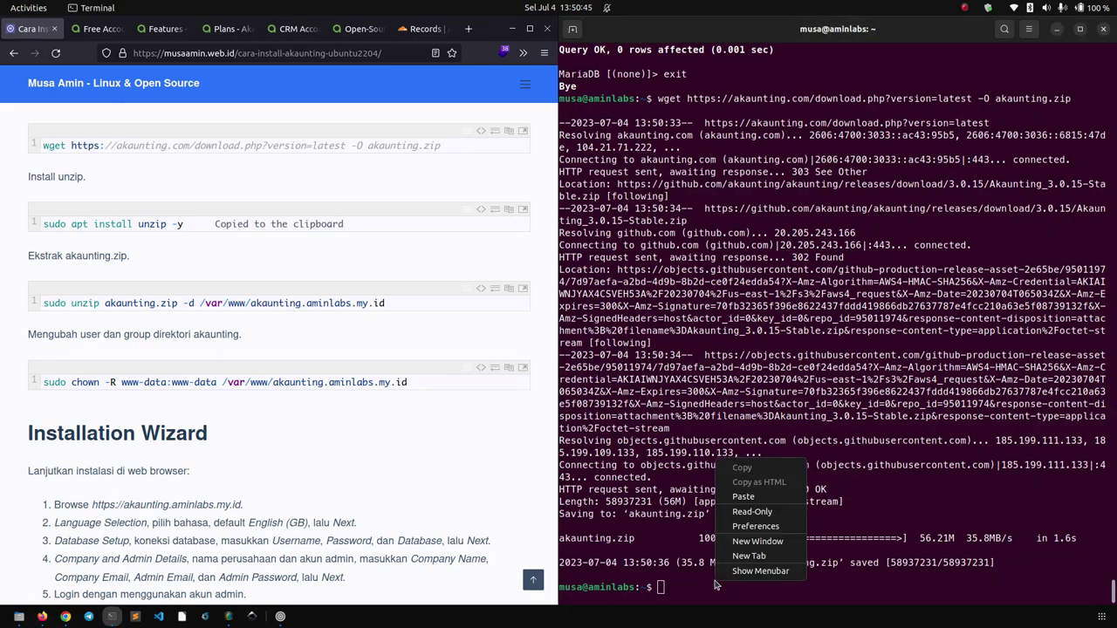
{"action": "left_click", "coordinate": [746, 500]}
{"action": "key", "text": "Return"}
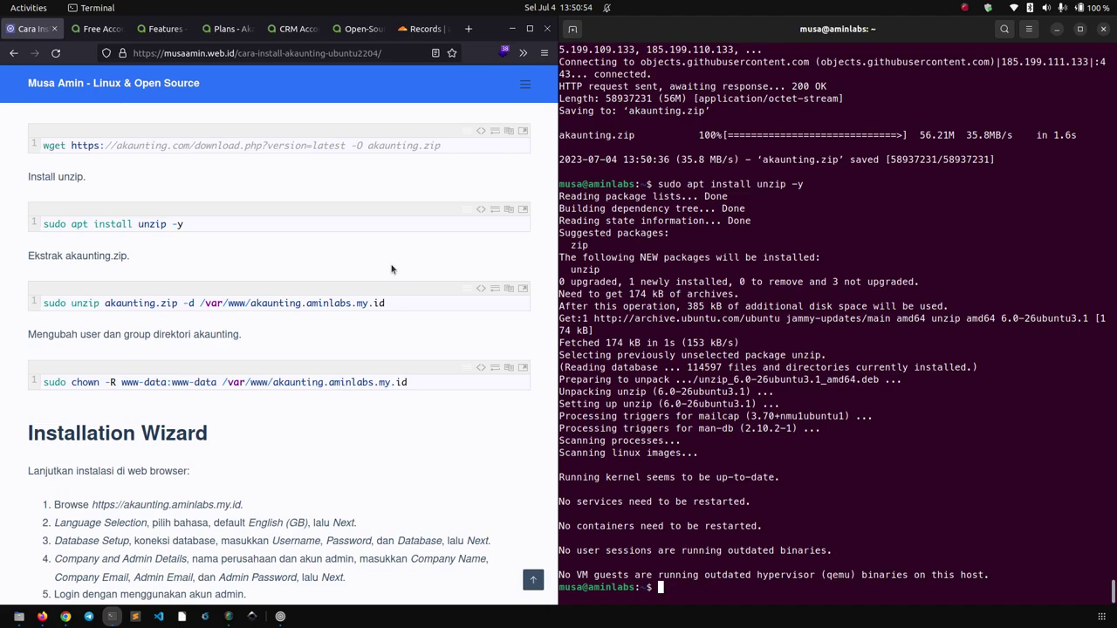
Extract akaunting.zip into /var/www/akaunting.aminlabs.my.id.
{"action": "left_click", "coordinate": [509, 288]}
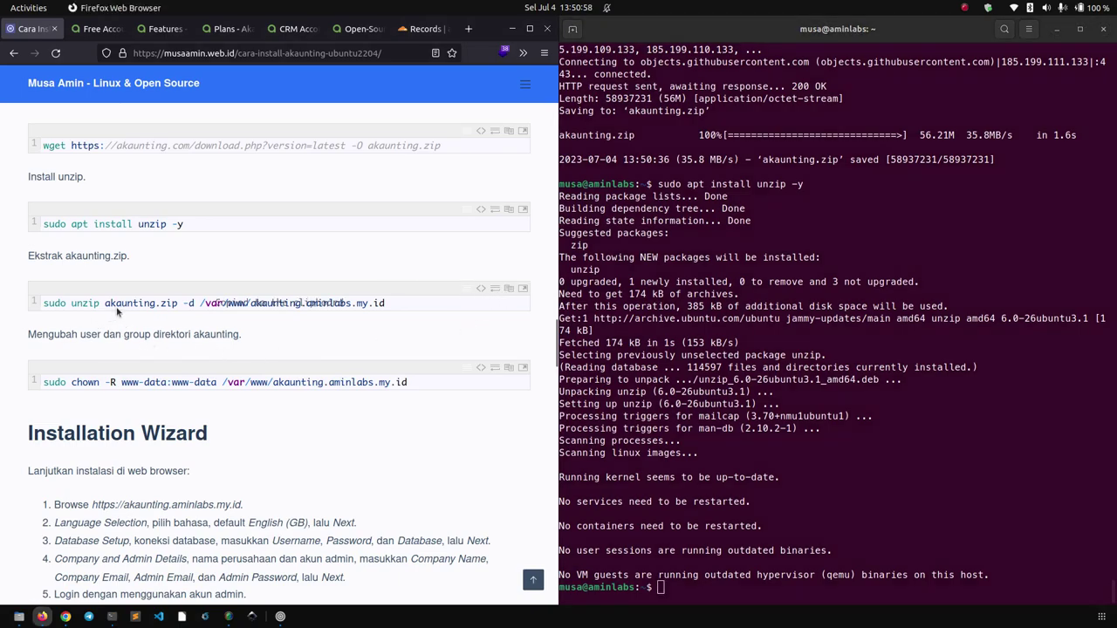
{"action": "left_click", "coordinate": [930, 416]}
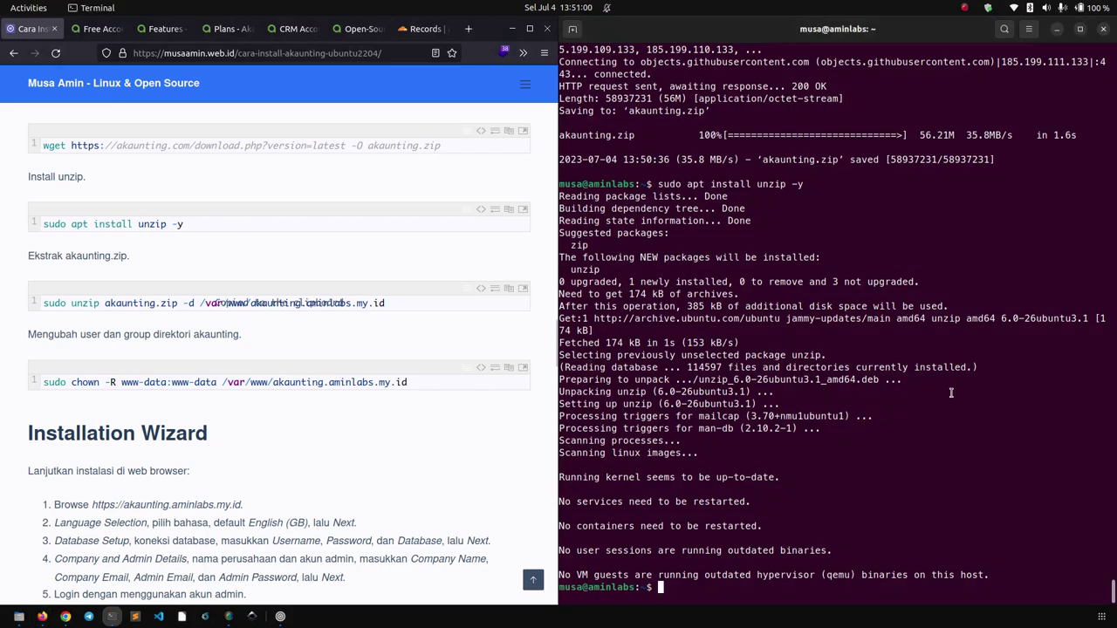
{"action": "right_click", "coordinate": [951, 393]}
{"action": "left_click", "coordinate": [979, 431]}
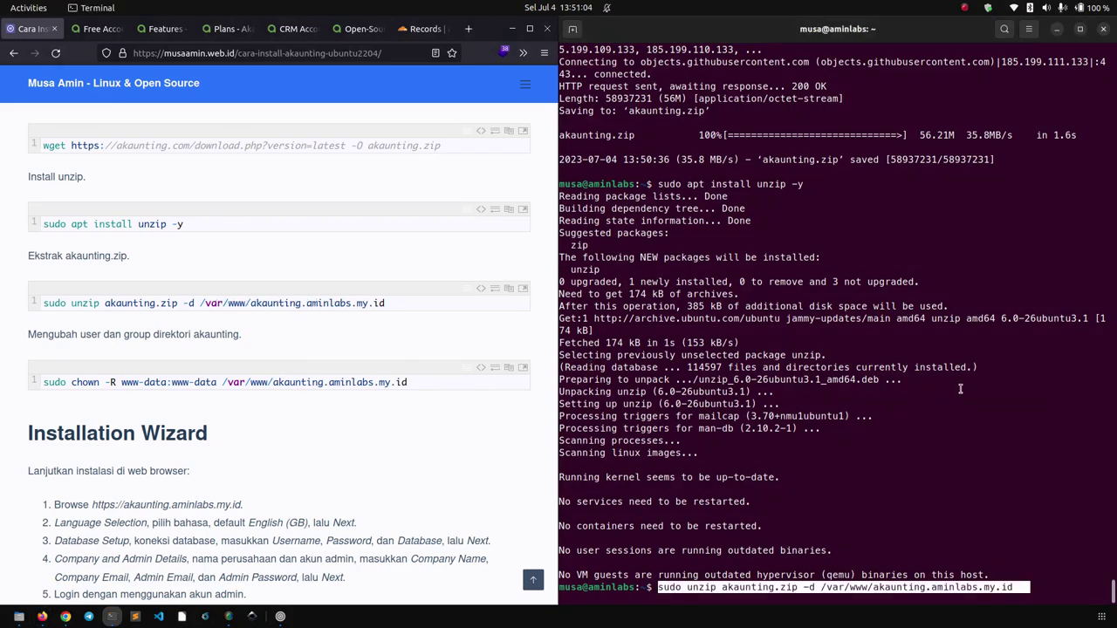
{"action": "key", "text": "Return"}
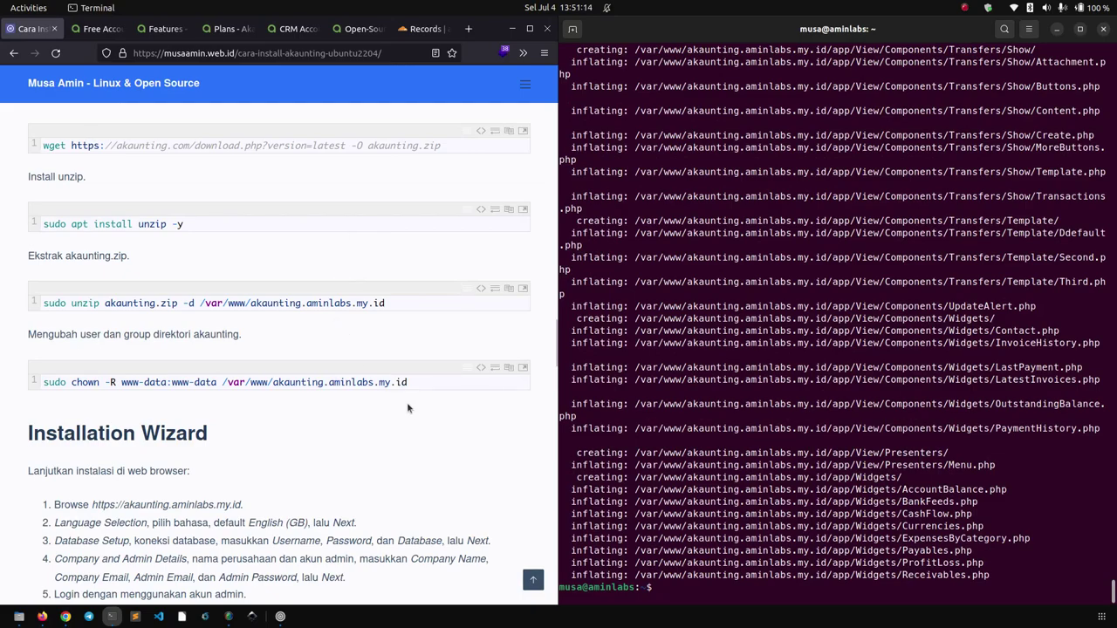
Make www-data:www-data the owner of /var/www/akaunting.aminlabs.my.id with chown.
{"action": "left_click", "coordinate": [510, 369]}
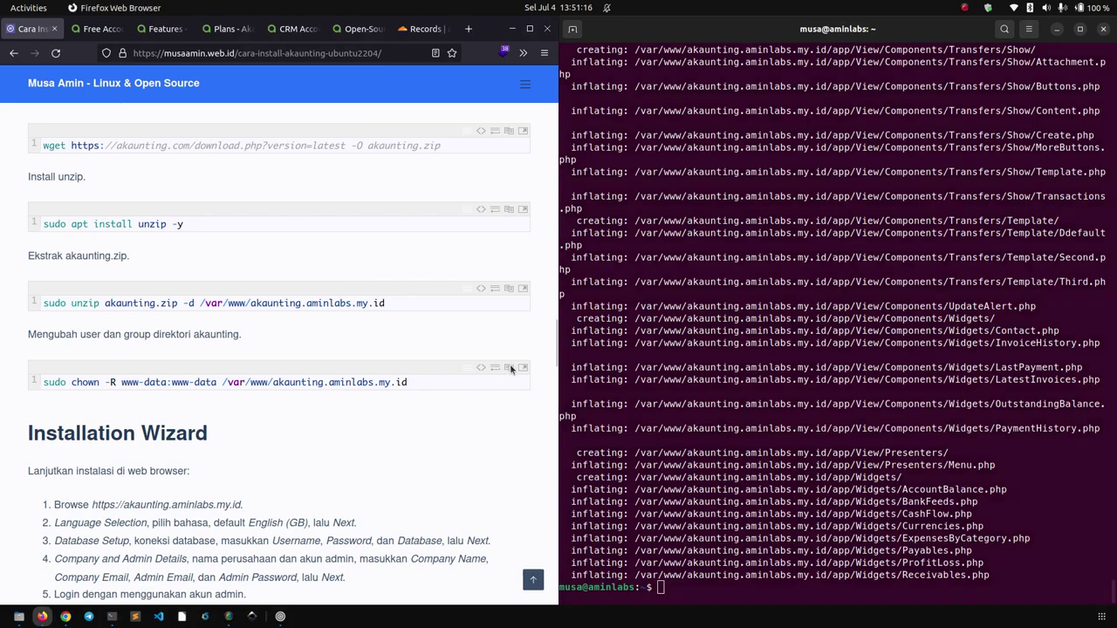
{"action": "right_click", "coordinate": [861, 299]}
{"action": "left_click", "coordinate": [883, 338]}
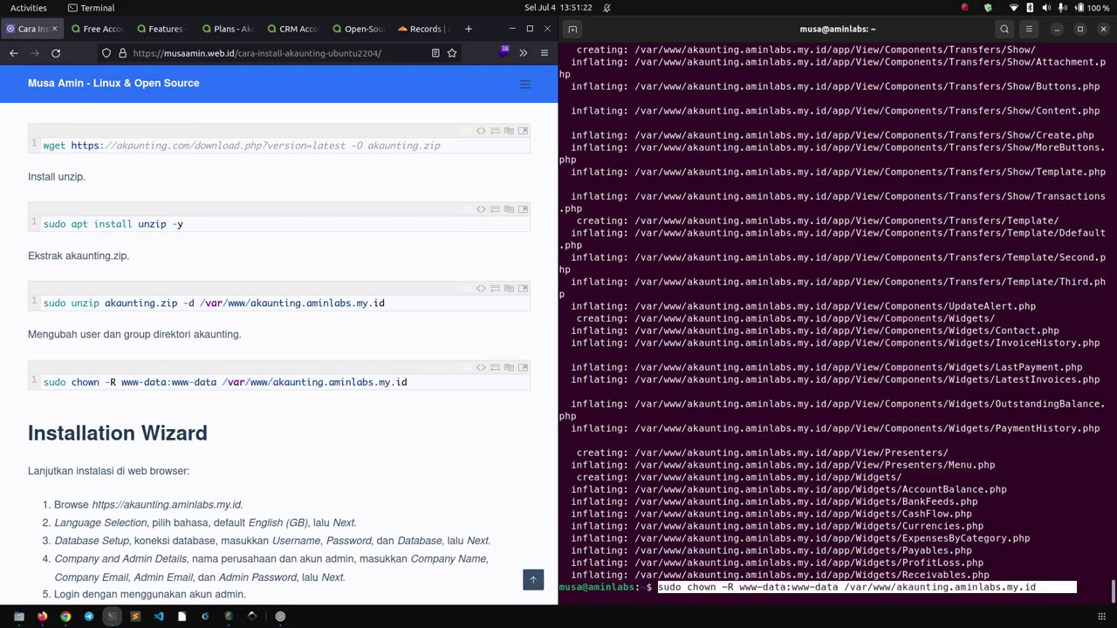
{"action": "key", "text": "Return"}
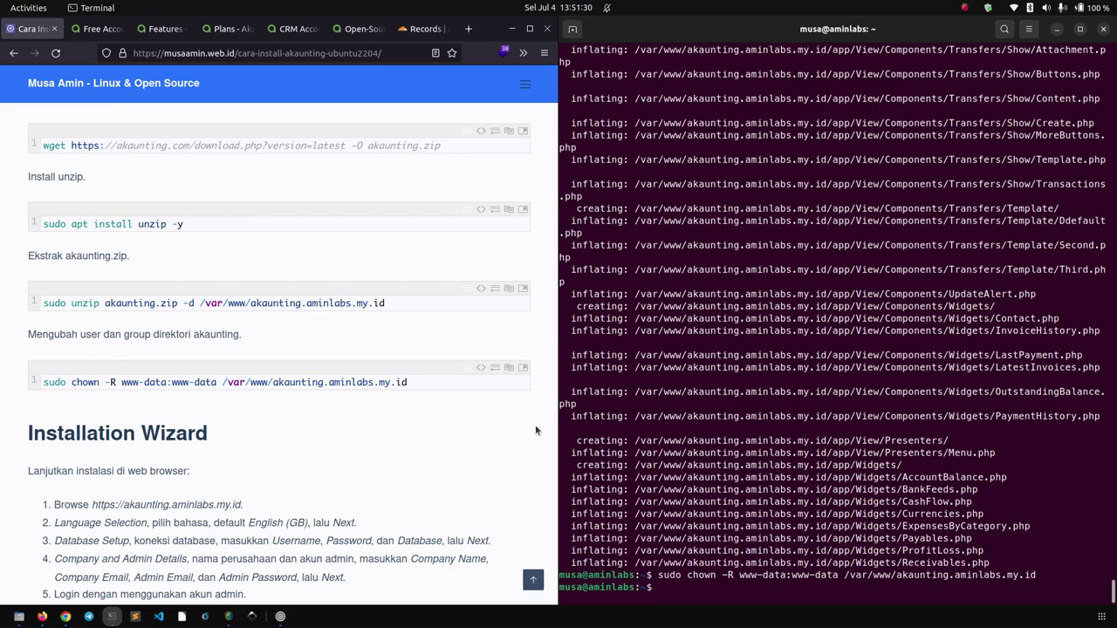
{"action": "scroll", "coordinate": [293, 429], "scroll_direction": "down", "scroll_amount": 5}
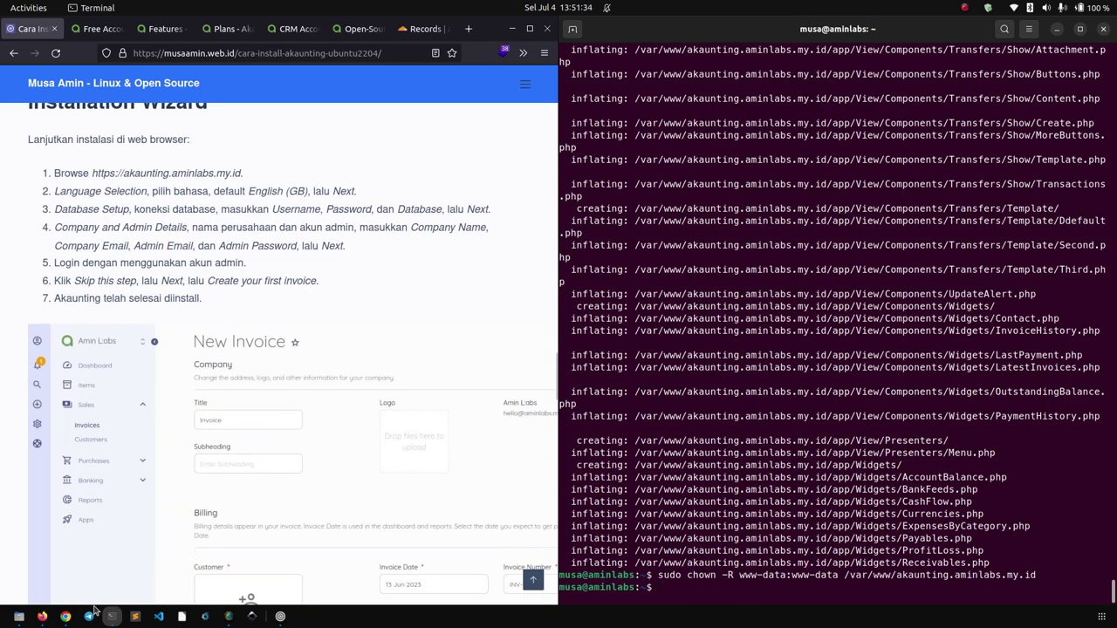
Snap Chrome to the right half and reload Akaunting, revealing the missing GD extension.
{"action": "left_click", "coordinate": [66, 616]}
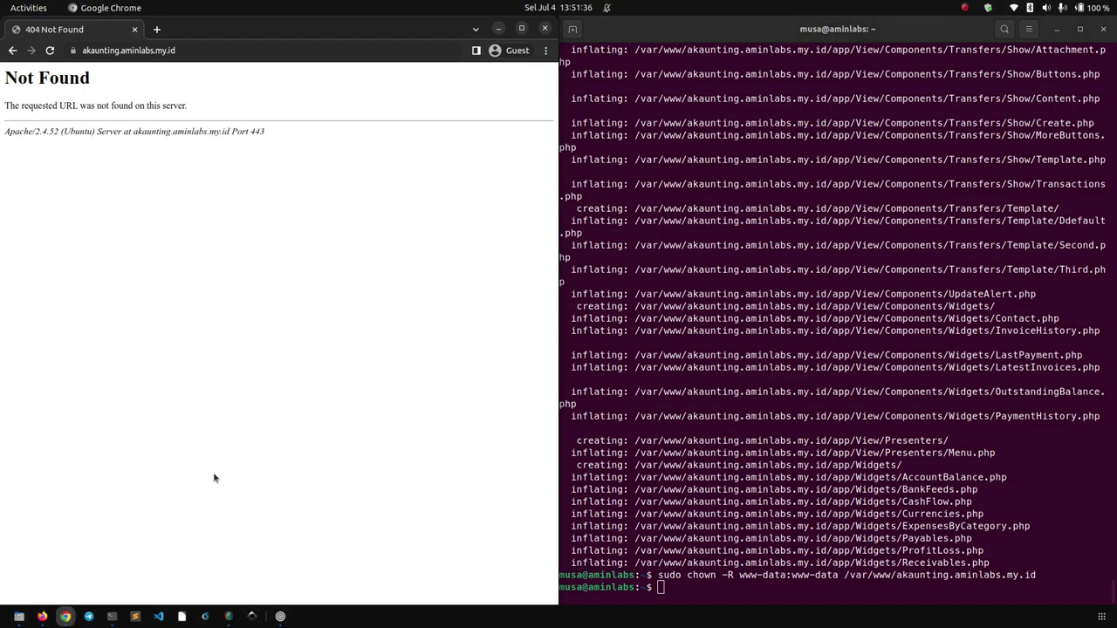
{"action": "key", "text": "super+Right"}
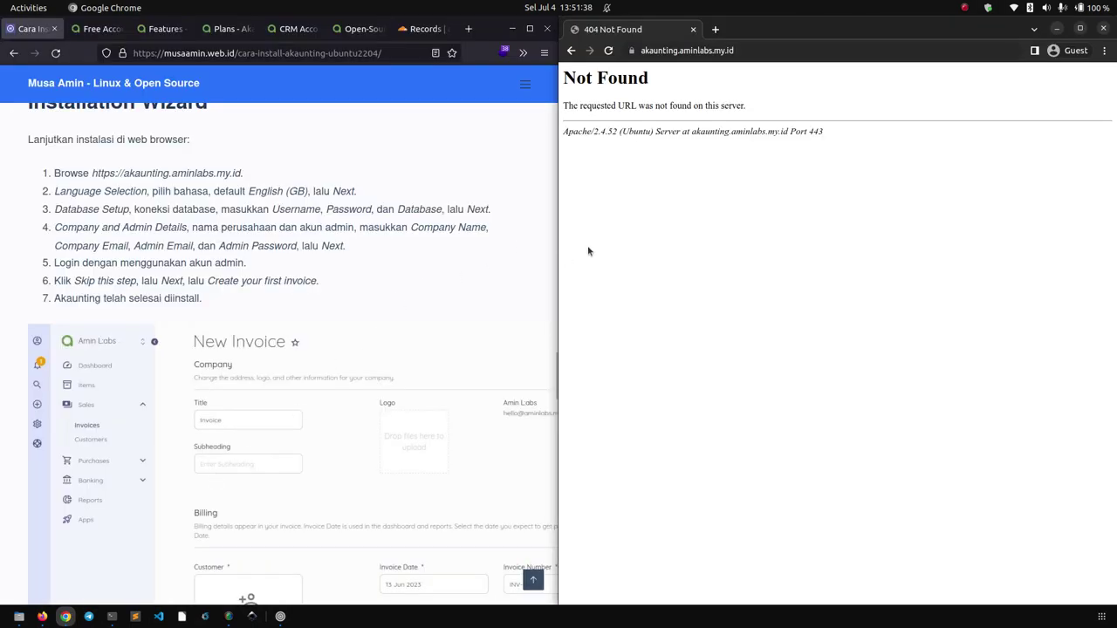
{"action": "left_click", "coordinate": [608, 50]}
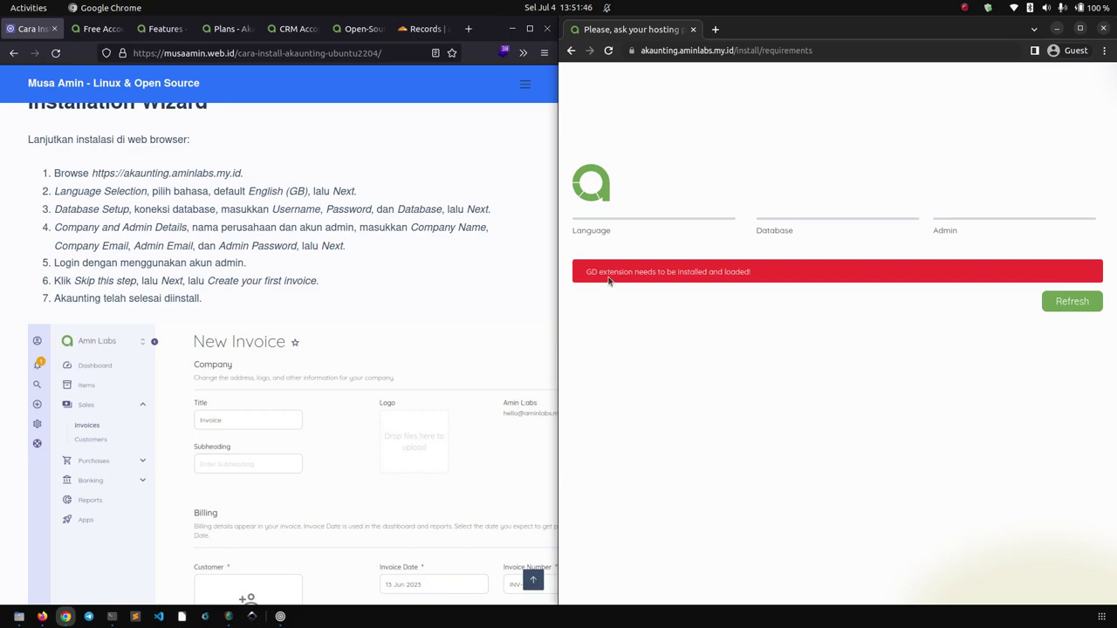
{"action": "left_click", "coordinate": [707, 273]}
{"action": "left_click", "coordinate": [110, 618]}
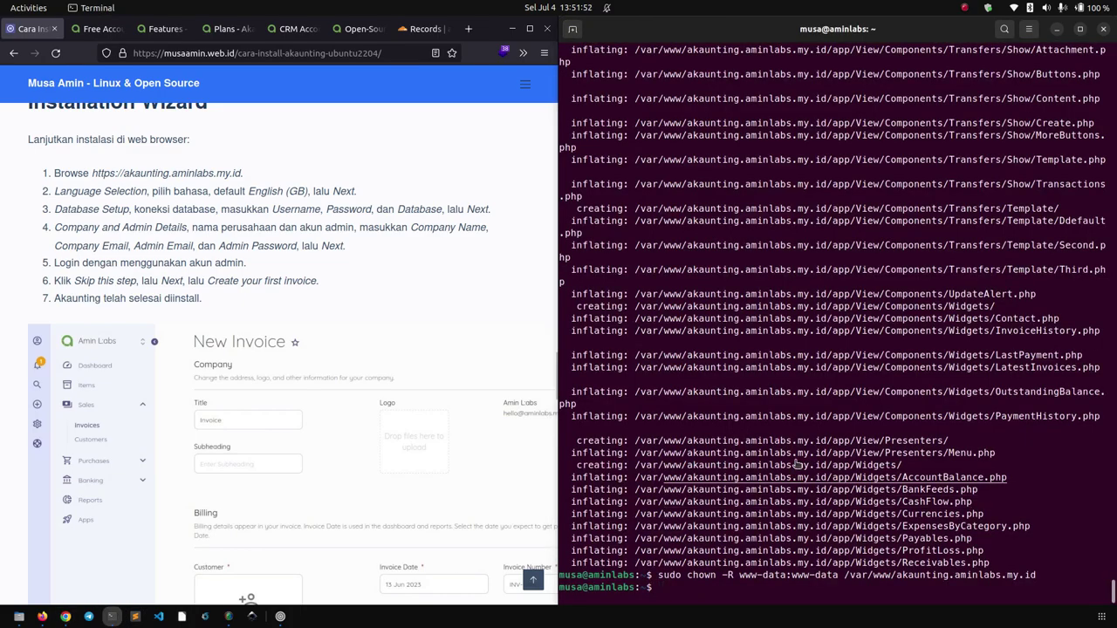
Install php8.1-gd with apt, then restart Apache with 'sudo systemctl restart apache2'.
{"action": "type", "text": "sudo apt i"}
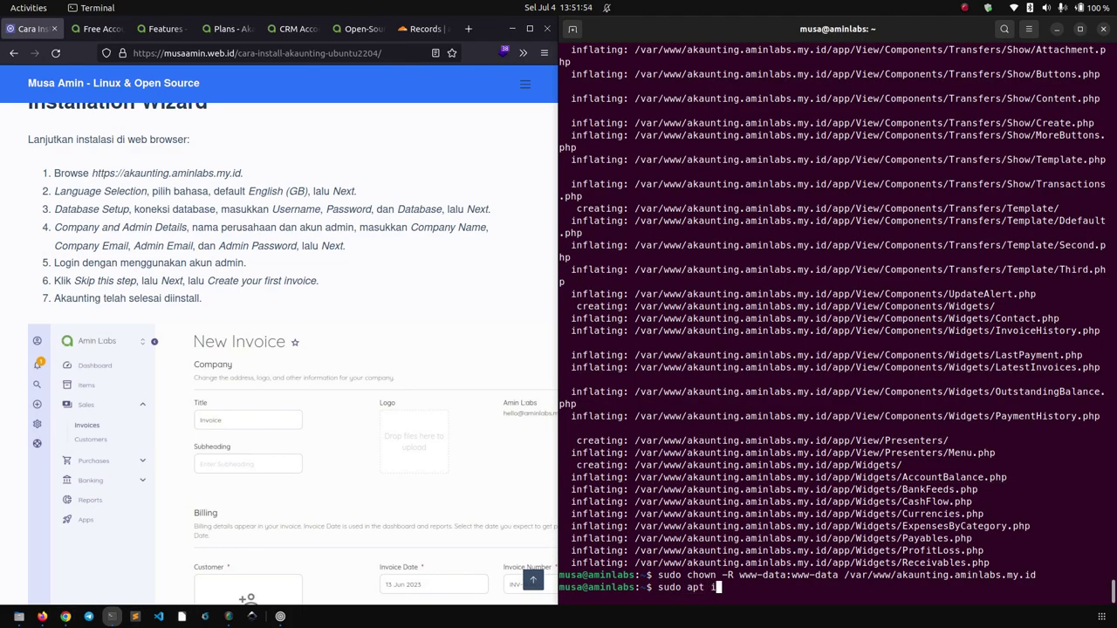
{"action": "type", "text": "nstall php8.1-gd -y"}
{"action": "key", "text": "Return"}
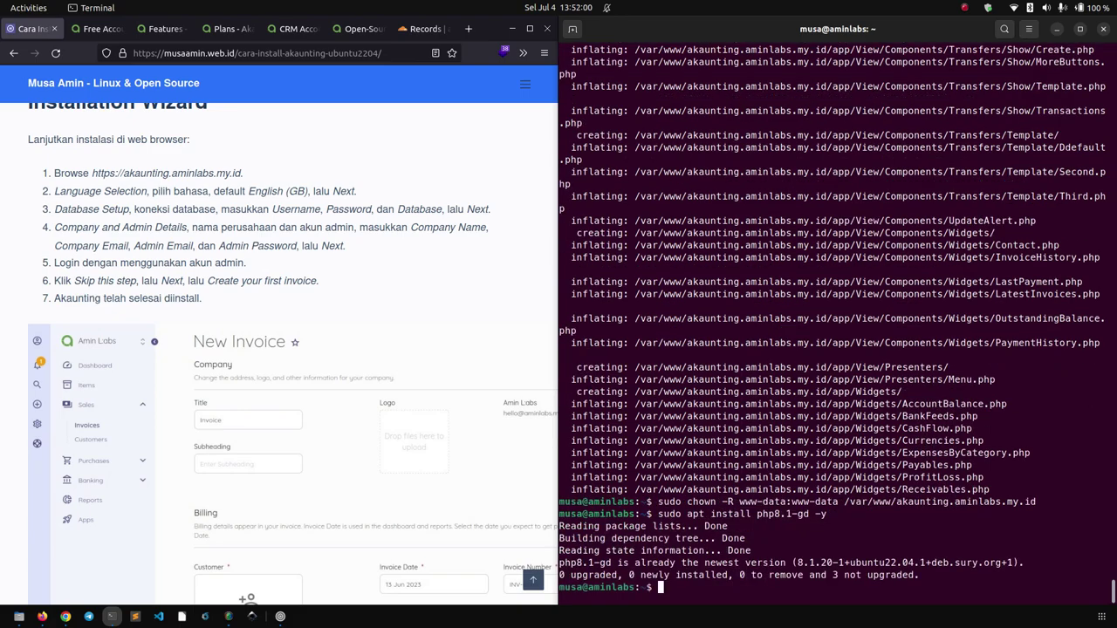
{"action": "left_click", "coordinate": [386, 266]}
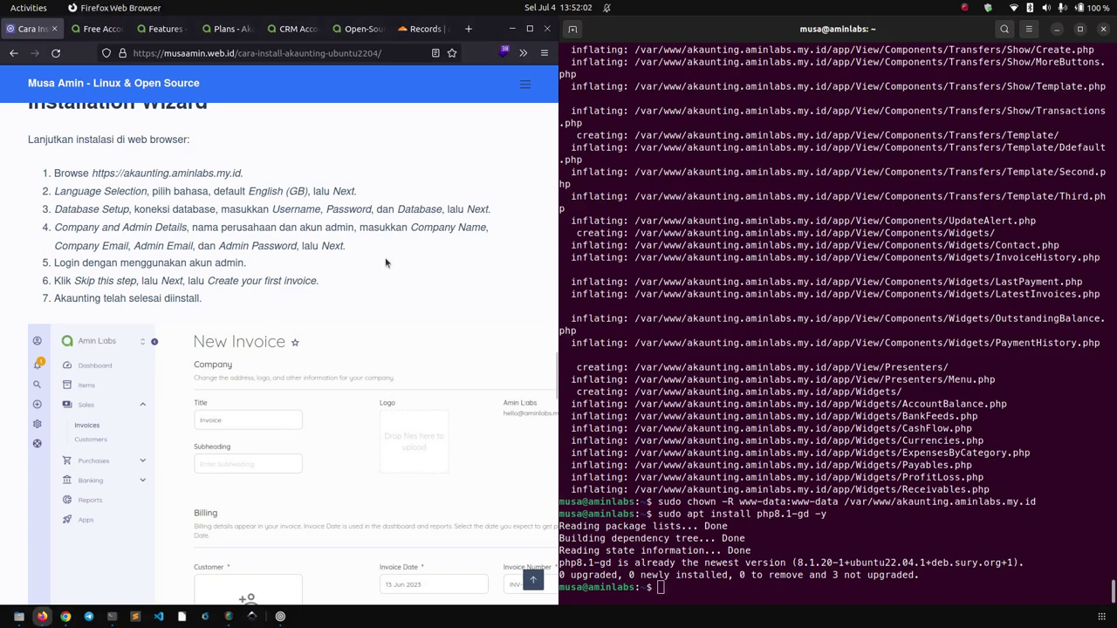
{"action": "left_click", "coordinate": [809, 540]}
{"action": "type", "text": "sudo systemctl "}
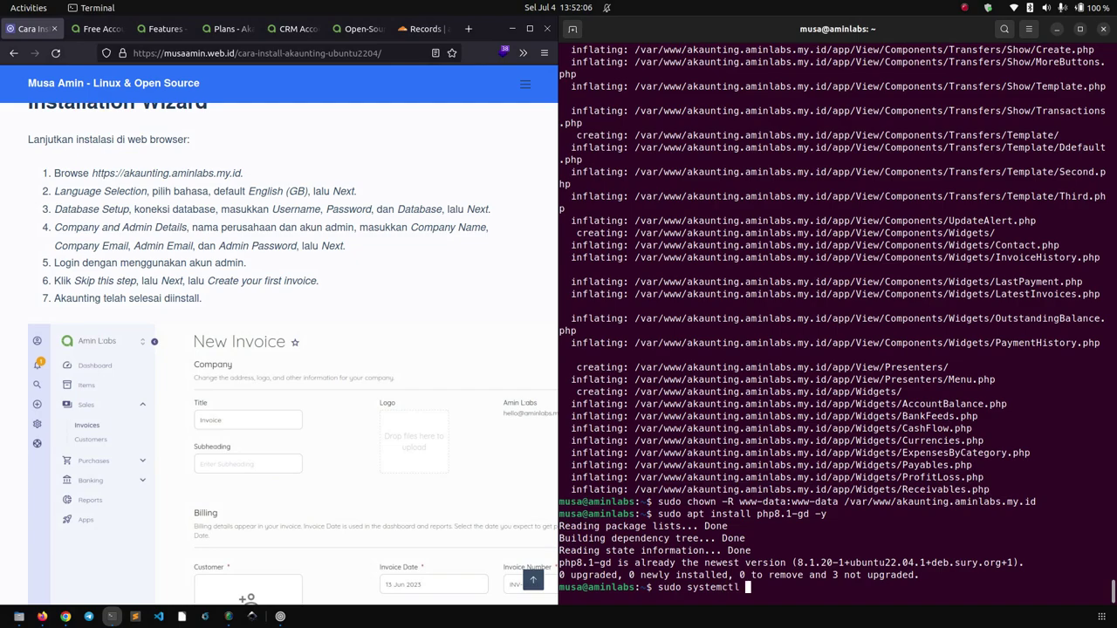
{"action": "type", "text": "restart apache2"}
{"action": "key", "text": "Return"}
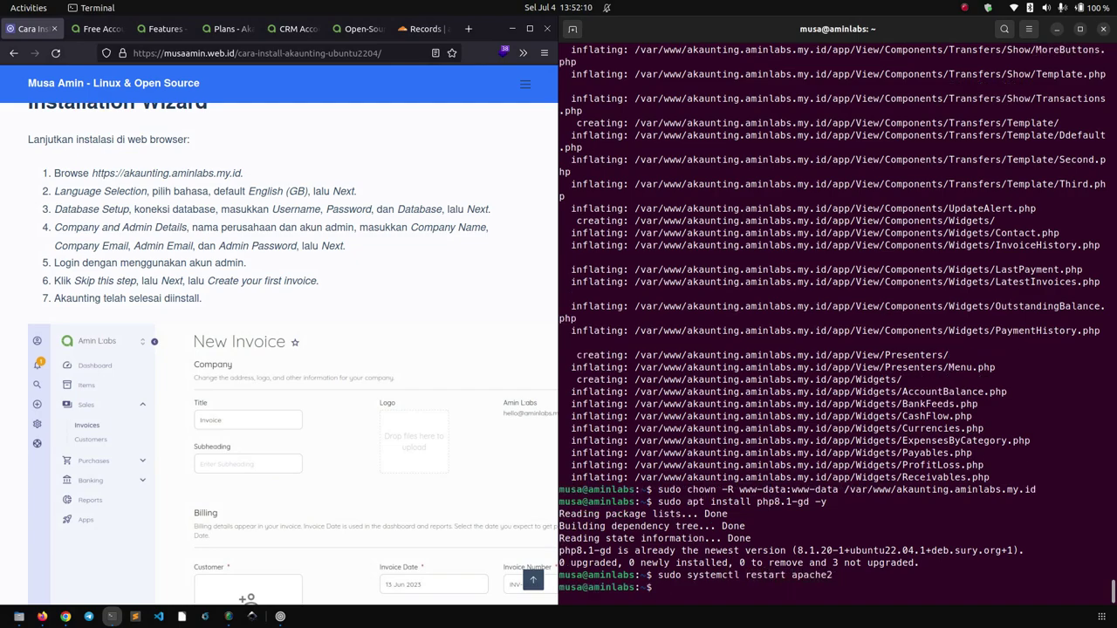
Reload the installer and continue with English (GB) to Database Setup.
{"action": "left_click", "coordinate": [65, 616]}
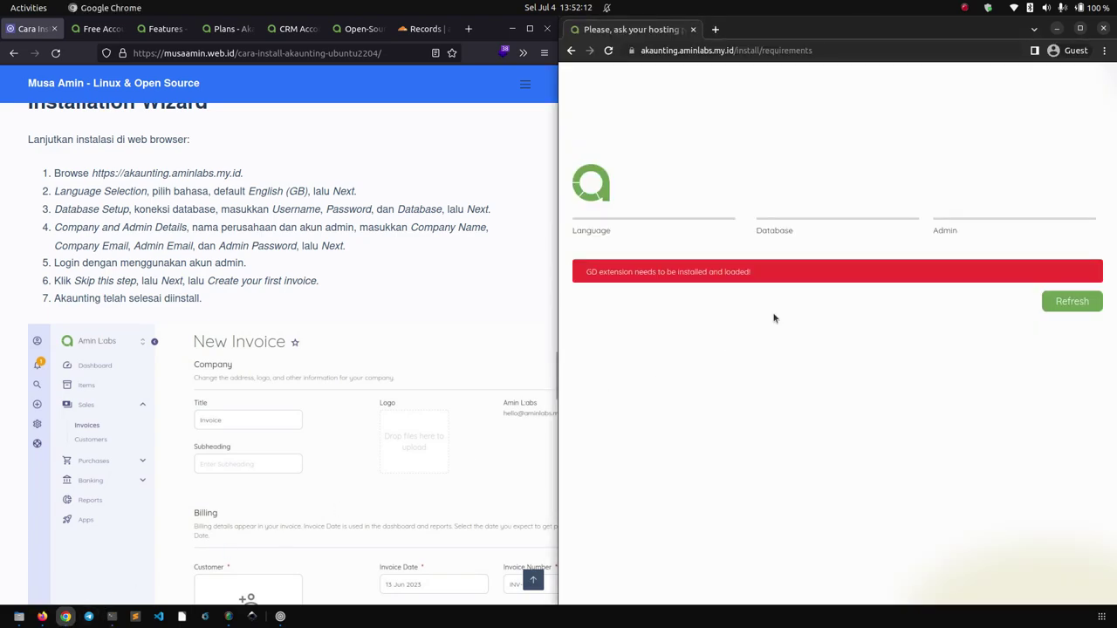
{"action": "left_click", "coordinate": [608, 50]}
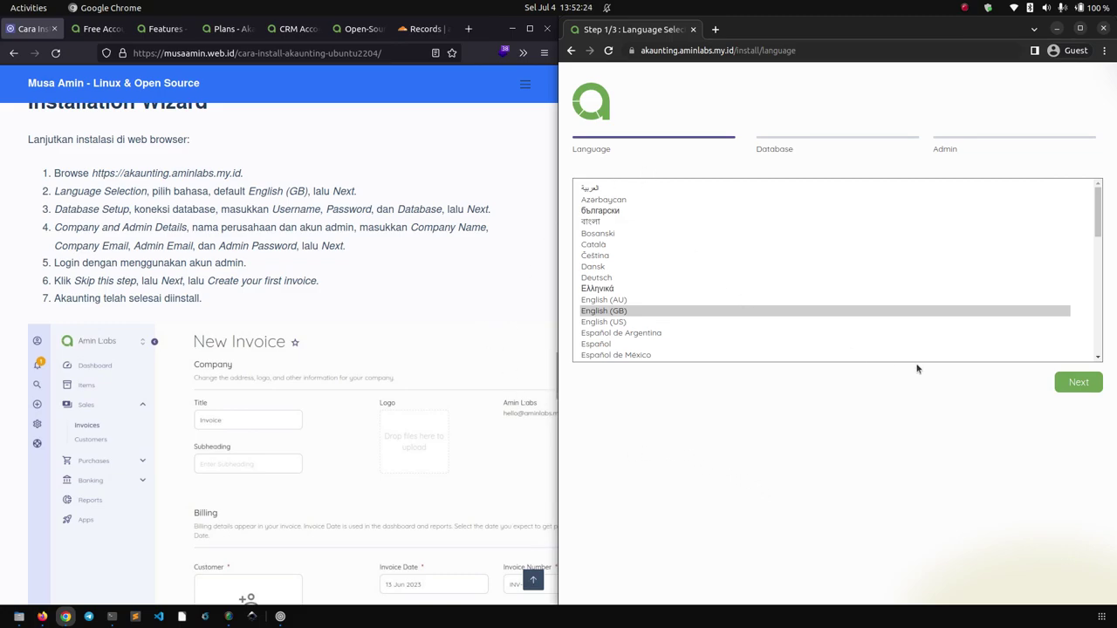
{"action": "left_click", "coordinate": [1074, 391]}
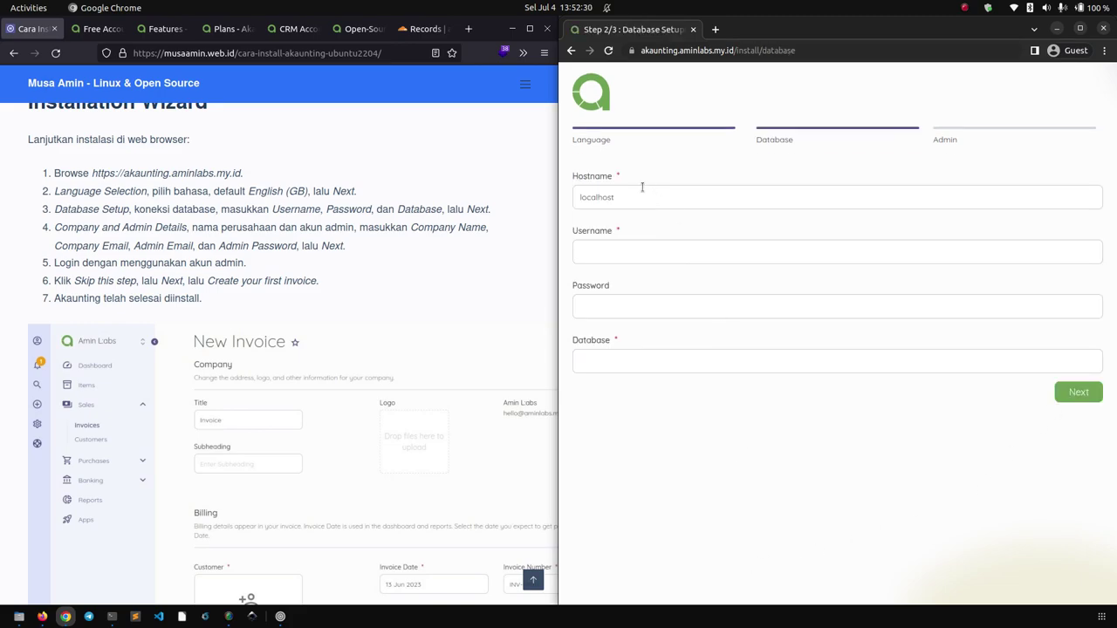
Enter username akaunting, the database password and database name akaunting.
{"action": "left_click", "coordinate": [599, 252]}
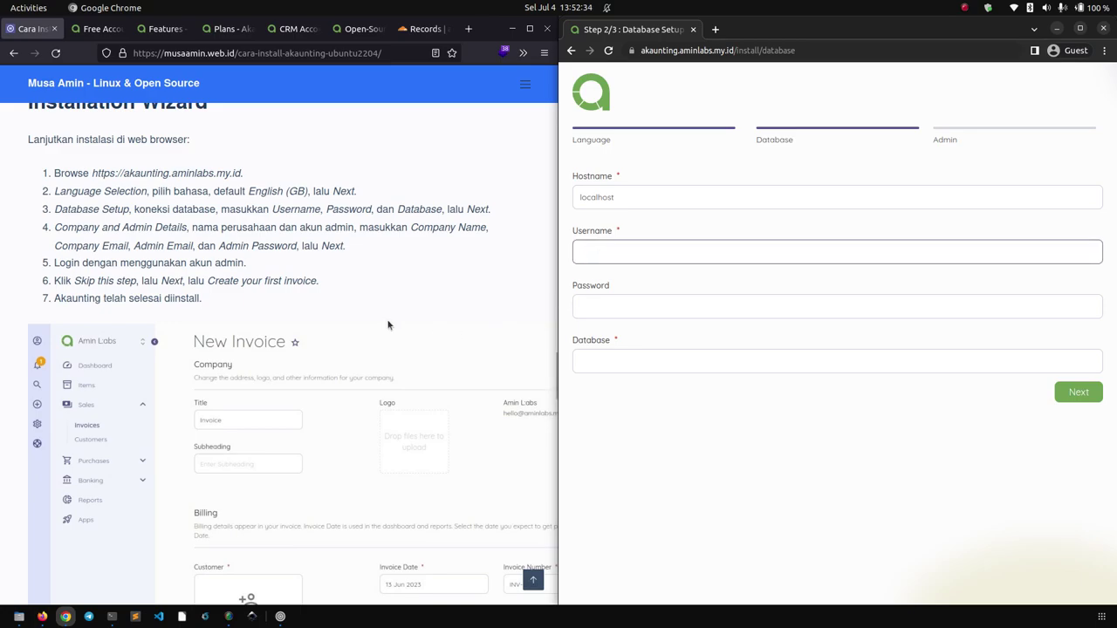
{"action": "scroll", "coordinate": [397, 334], "scroll_direction": "up", "scroll_amount": 10}
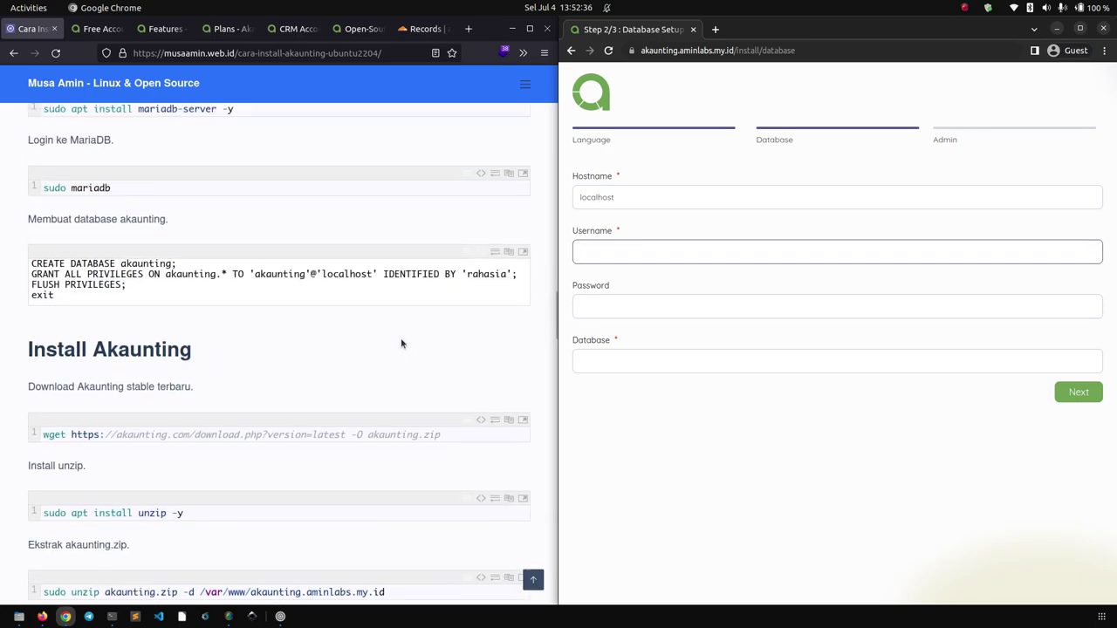
{"action": "scroll", "coordinate": [402, 343], "scroll_direction": "up", "scroll_amount": 1}
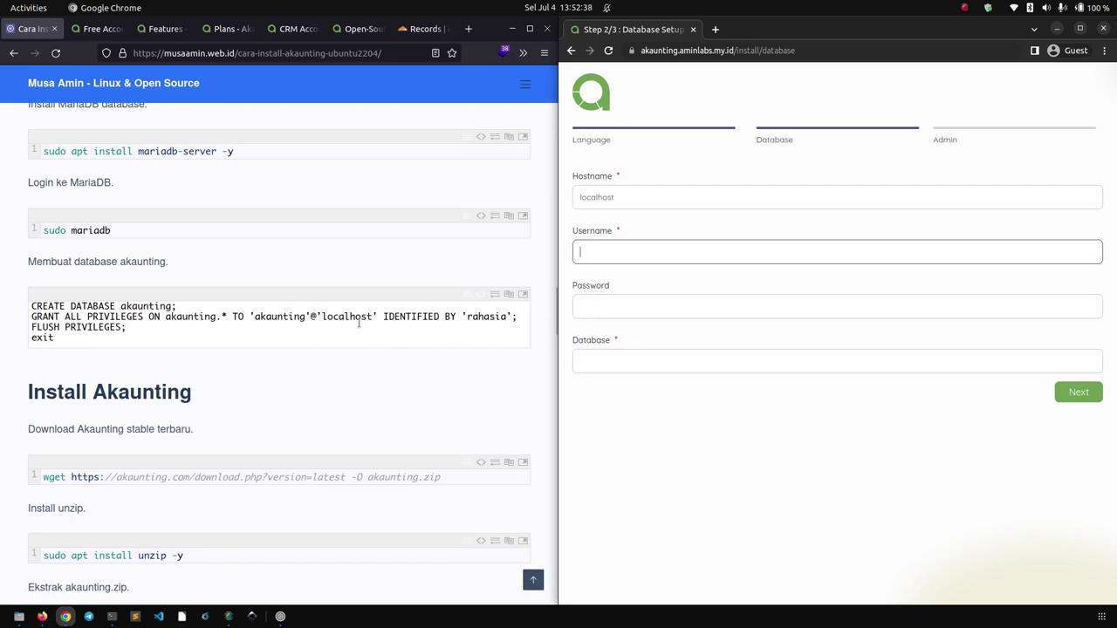
{"action": "double_click", "coordinate": [279, 317]}
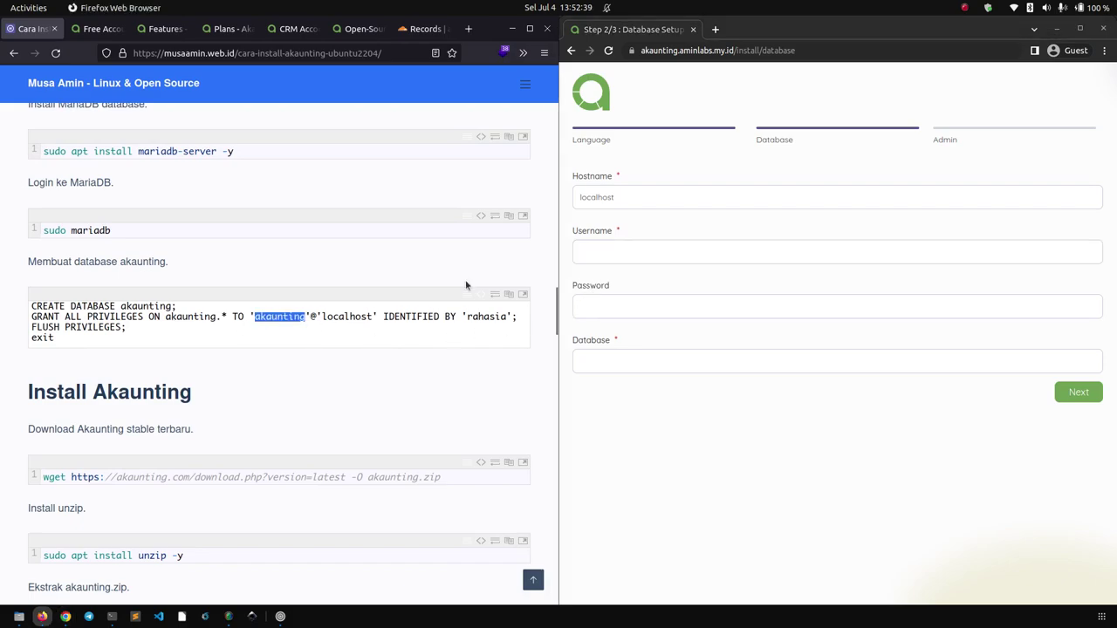
{"action": "left_click", "coordinate": [622, 260]}
{"action": "key", "text": "Tab"}
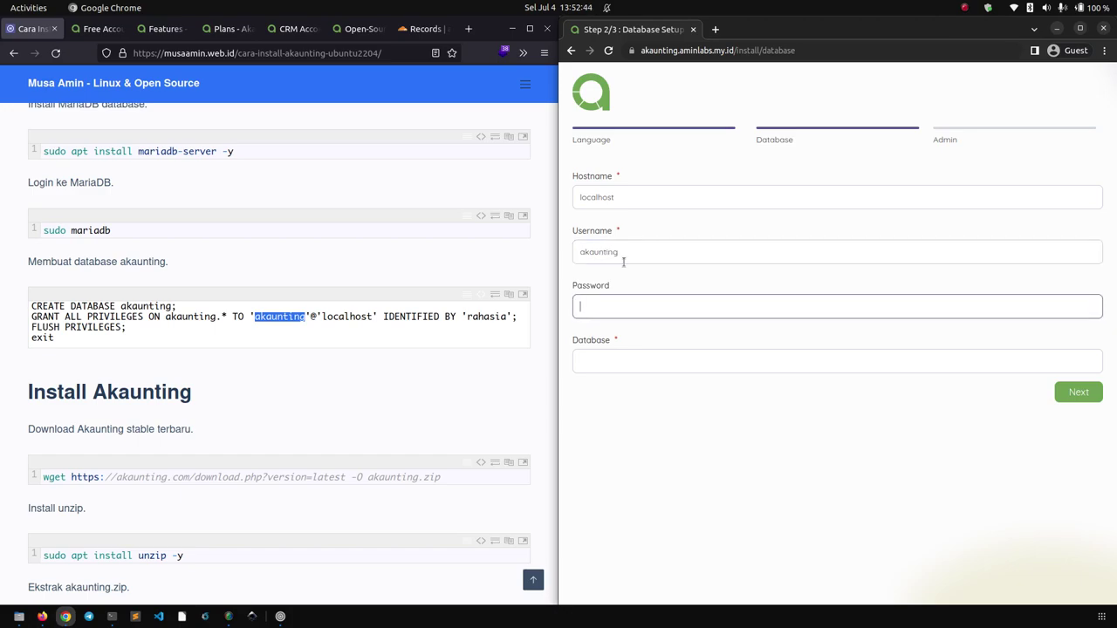
{"action": "key", "text": "Tab"}
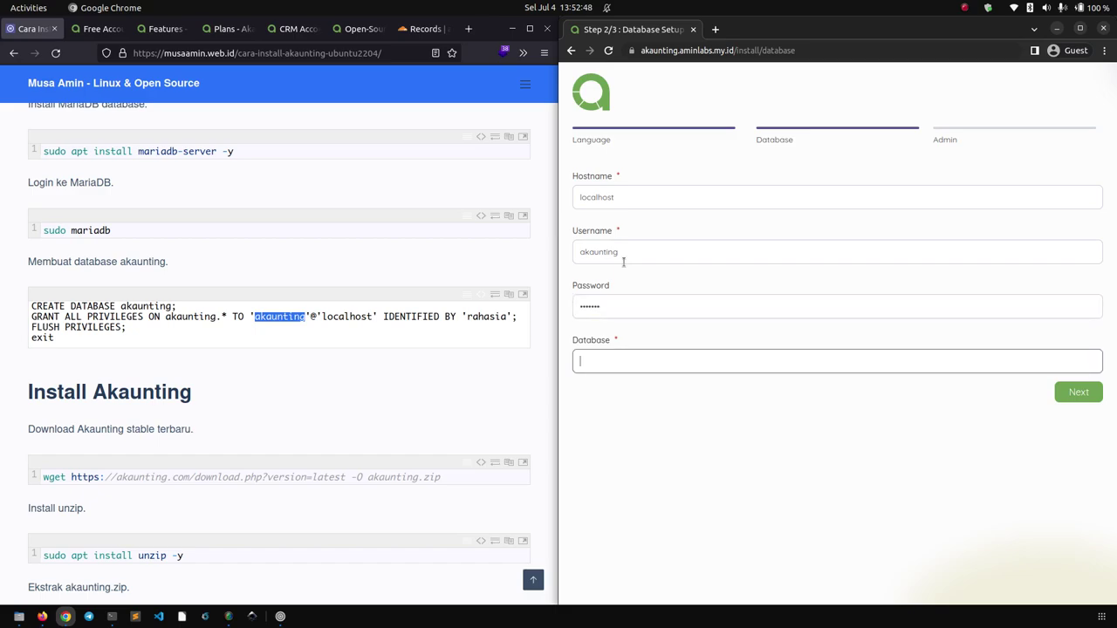
{"action": "left_click", "coordinate": [732, 517]}
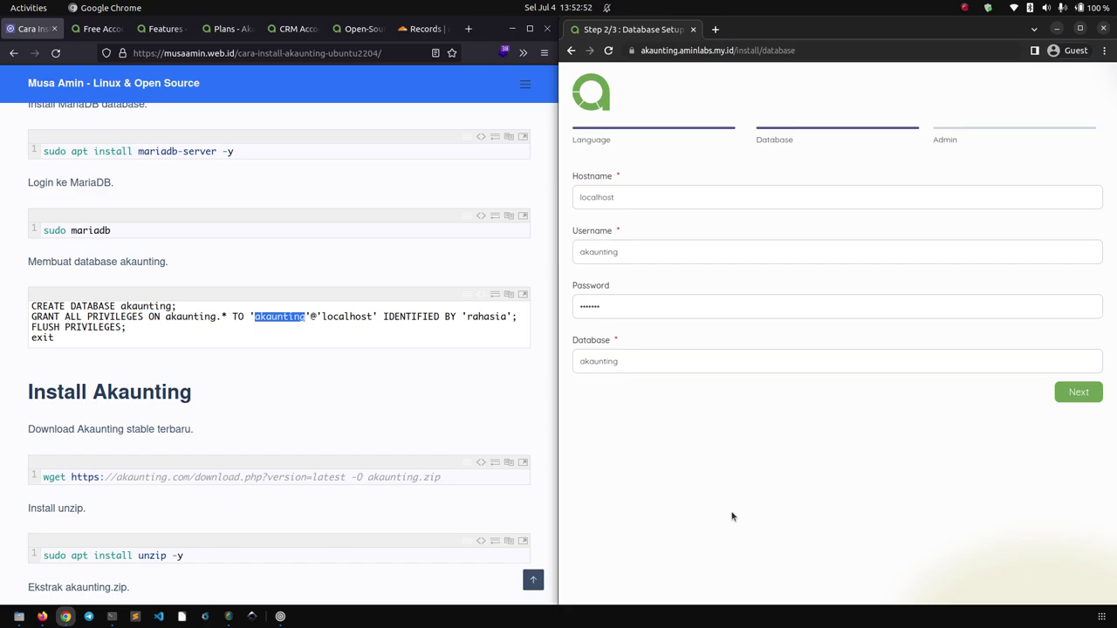
Submit the database settings to reach the company and admin step.
{"action": "left_click", "coordinate": [1065, 399]}
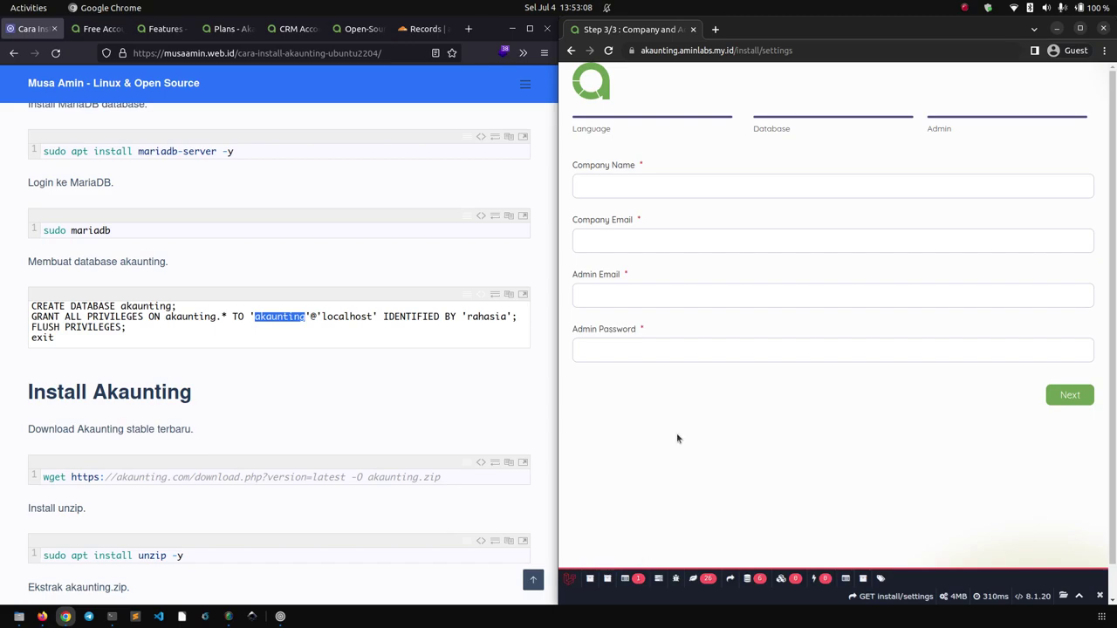
{"action": "left_click", "coordinate": [426, 394]}
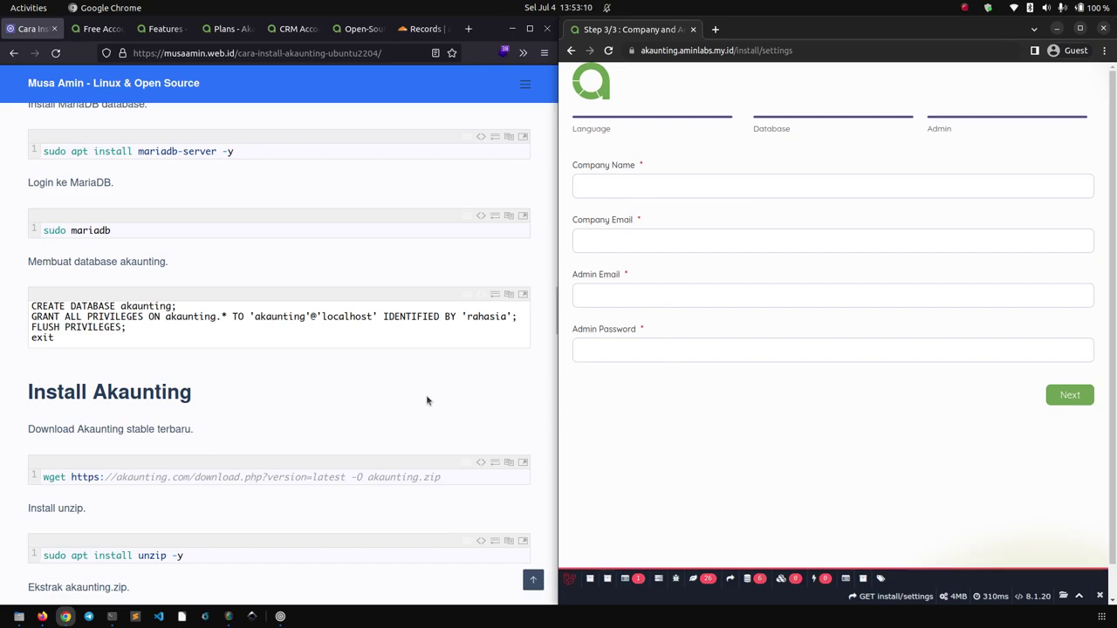
{"action": "scroll", "coordinate": [426, 394], "scroll_direction": "down", "scroll_amount": 8}
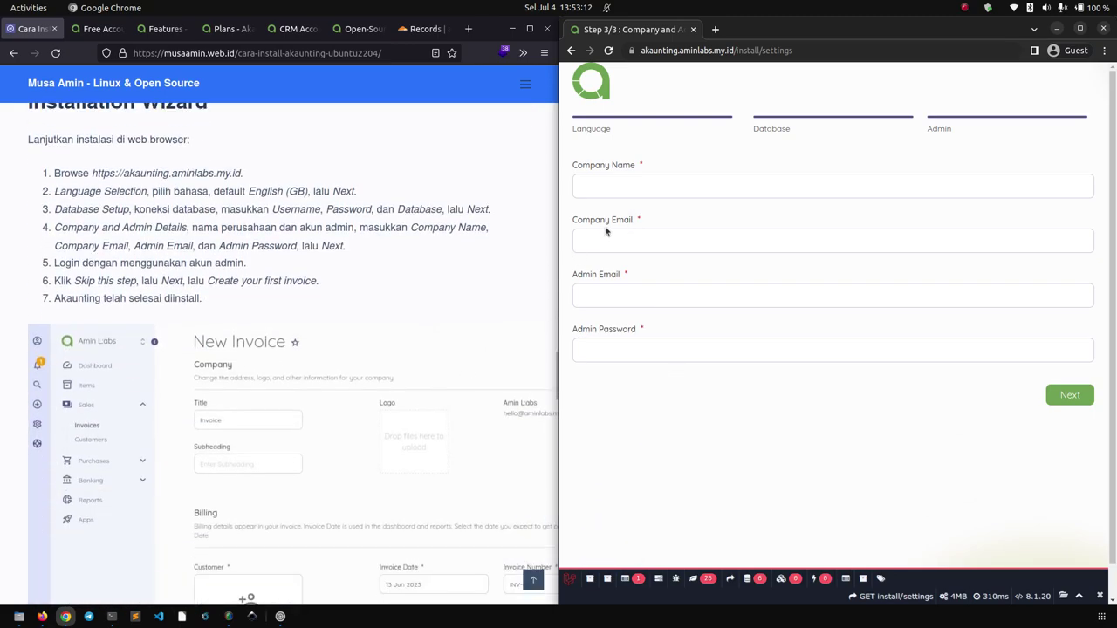
Enter company name Amin Labs, the company email and the admin email.
{"action": "left_click", "coordinate": [629, 185]}
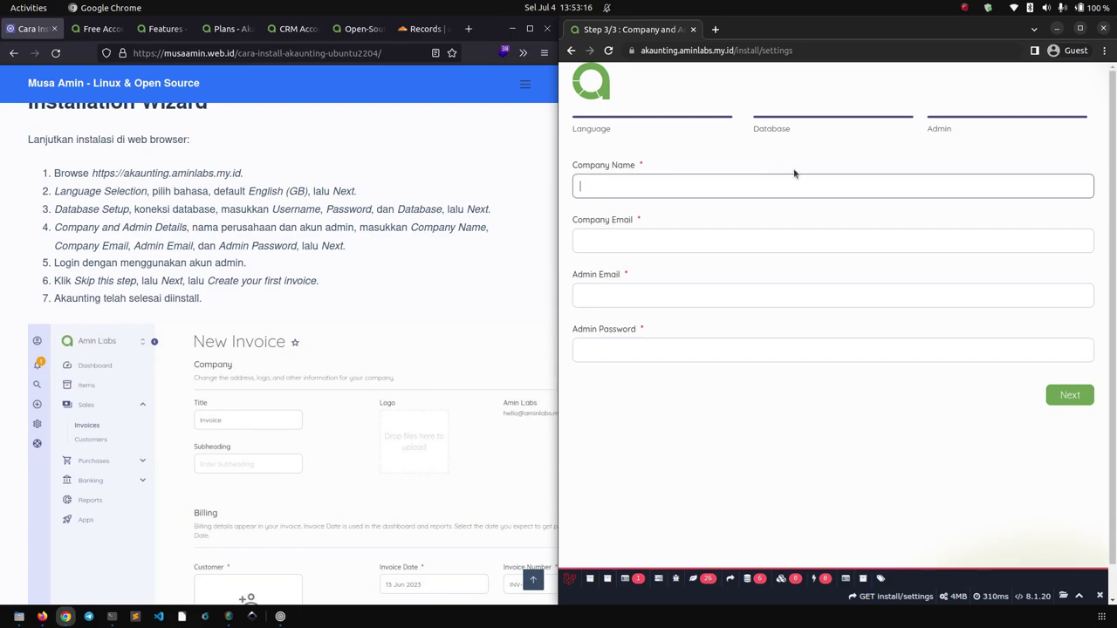
{"action": "type", "text": "Amin Labs"}
{"action": "key", "text": "Tab"}
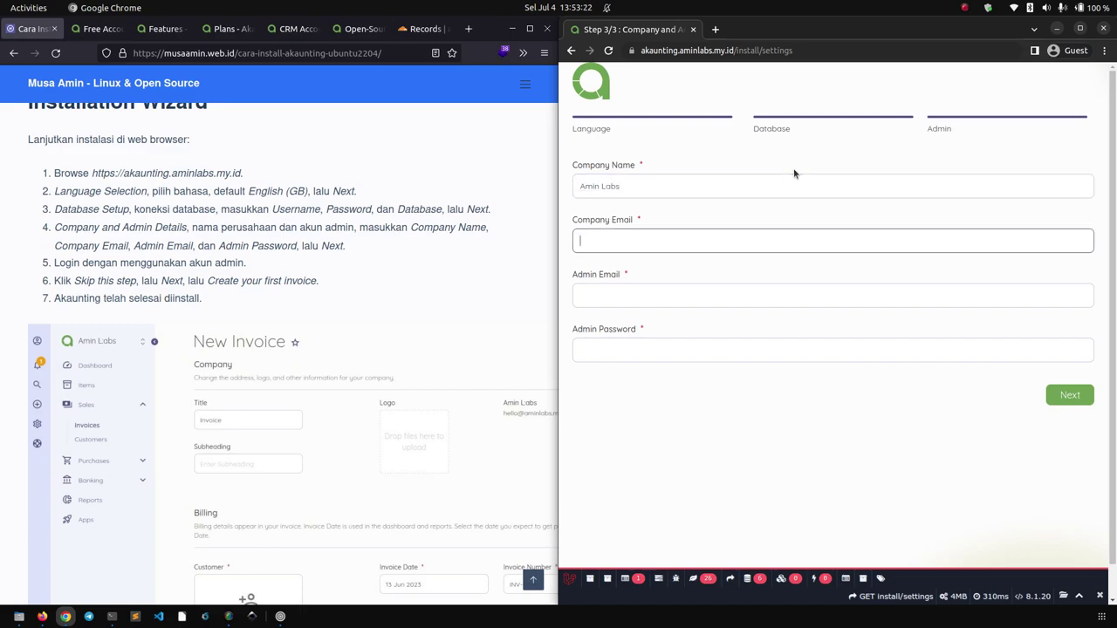
{"action": "key", "text": "Tab"}
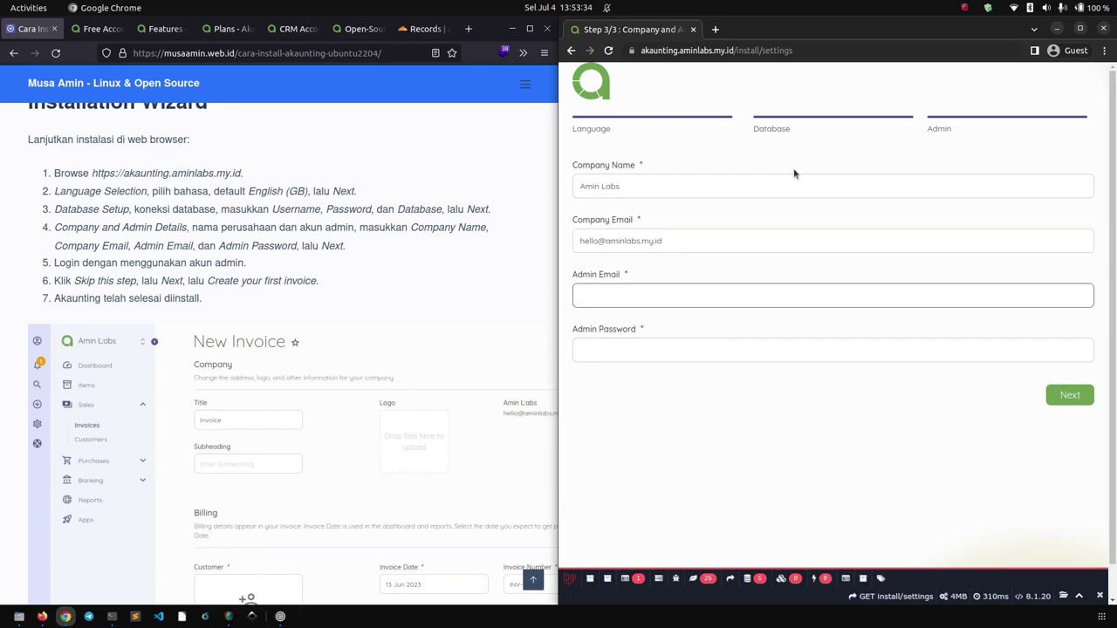
Set the admin password and submit the details to reach the login page.
{"action": "key", "text": "Tab"}
{"action": "type", "text": "••••"}
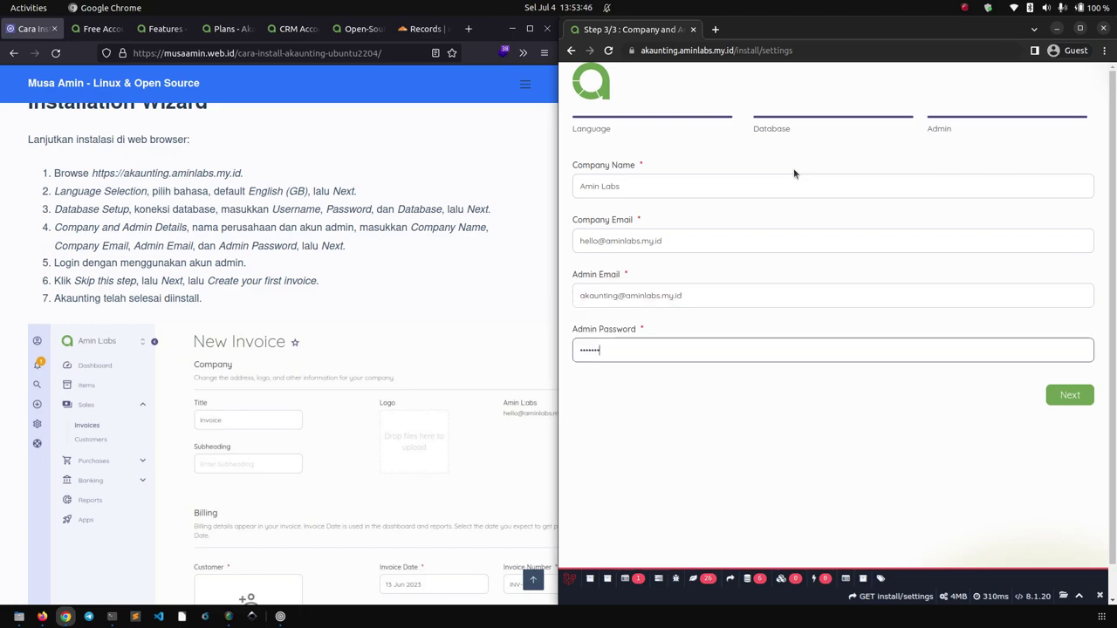
{"action": "key", "text": "ctrl+a"}
{"action": "type", "text": "•••••••"}
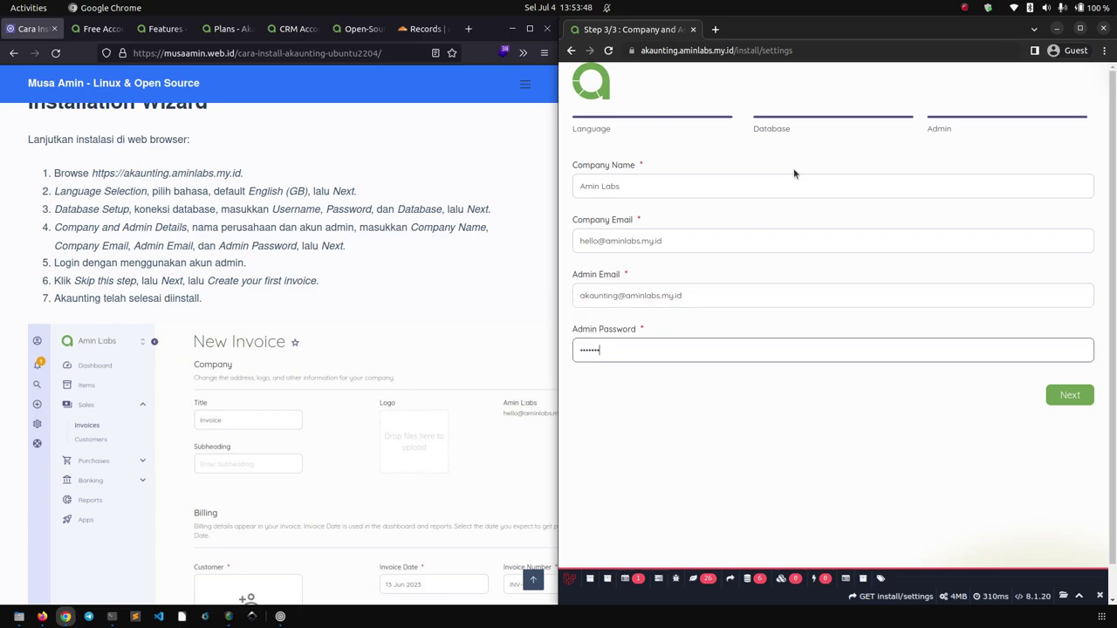
{"action": "type", "text": "••"}
{"action": "left_click", "coordinate": [828, 436]}
{"action": "left_click", "coordinate": [1056, 401]}
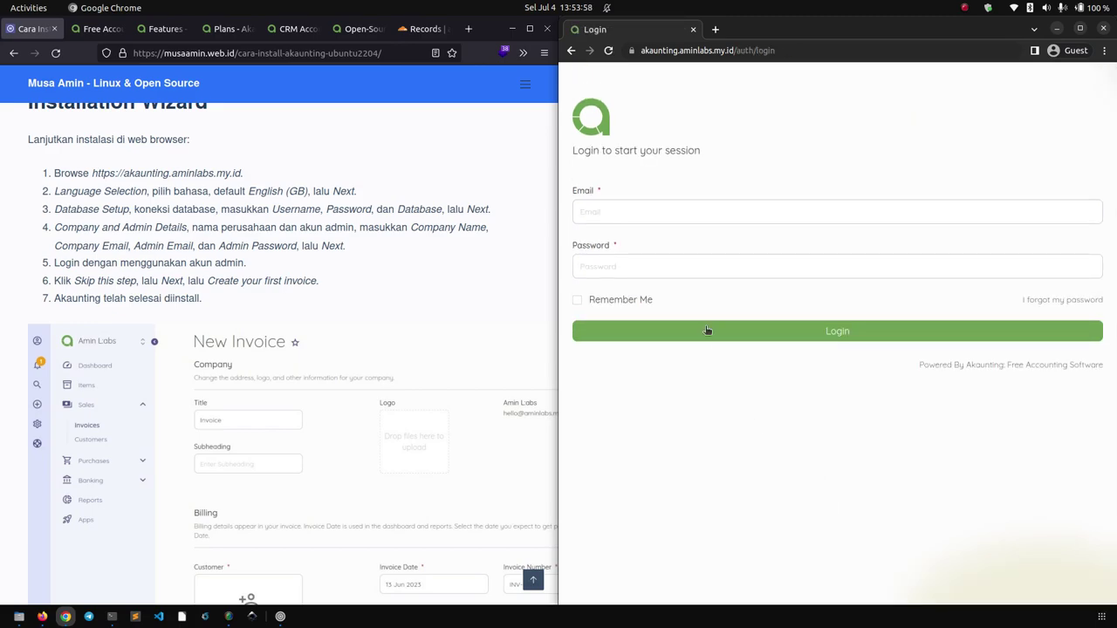
Log in to Akaunting with the new admin account's email and password.
{"action": "left_click", "coordinate": [674, 213]}
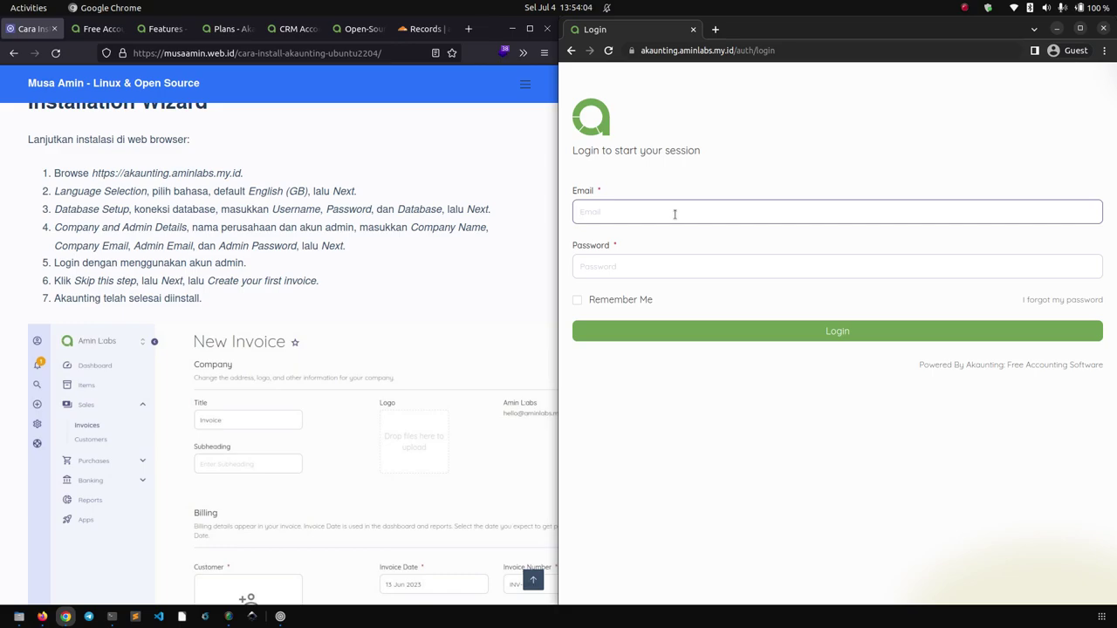
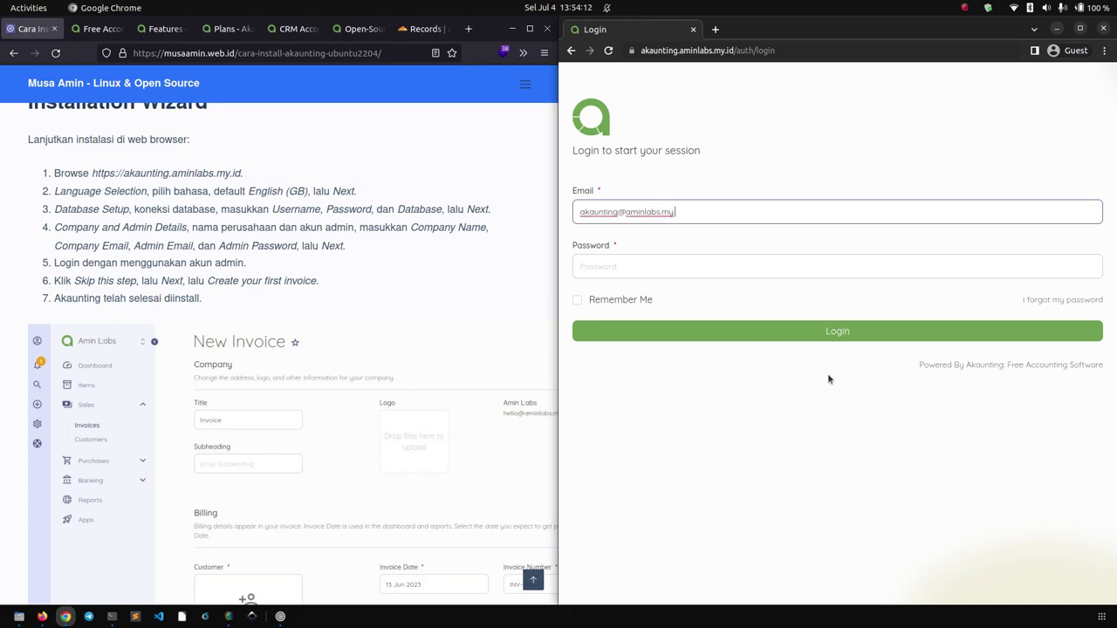
{"action": "key", "text": "Tab"}
{"action": "type", "text": "******"}
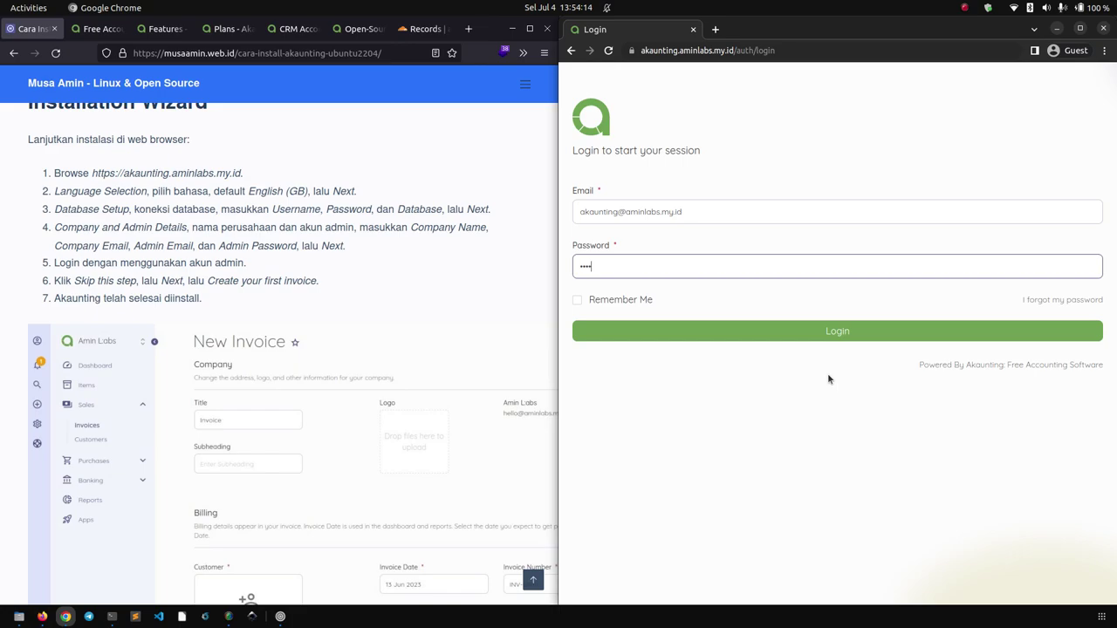
{"action": "left_click", "coordinate": [826, 334]}
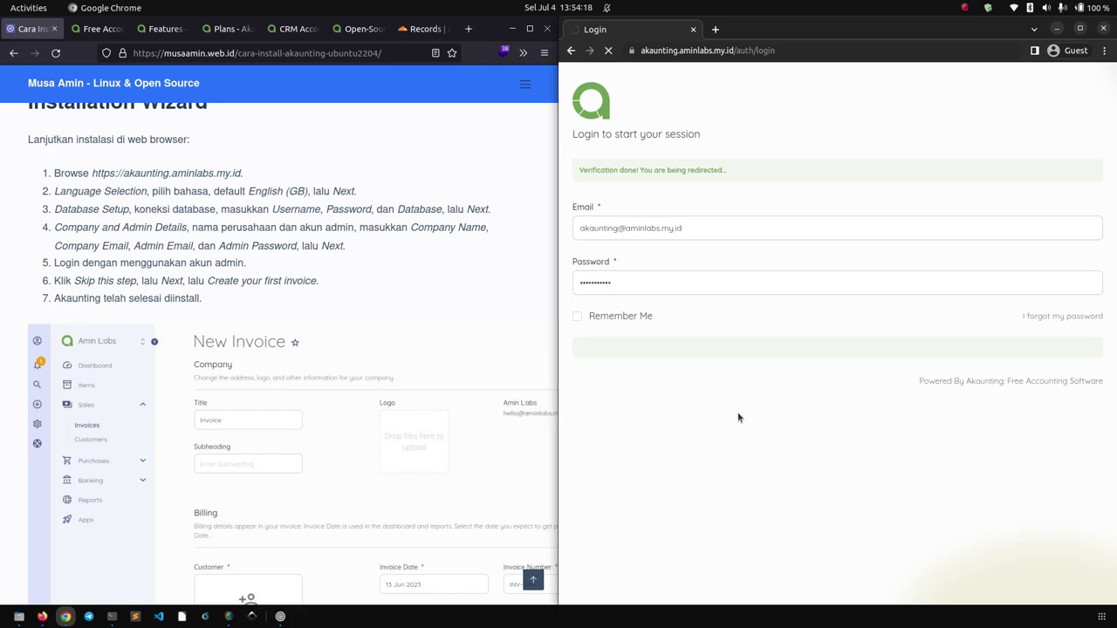
Maximise the browser, skip the Company details step and keep US Dollar on Currencies.
{"action": "key", "text": "super+Up"}
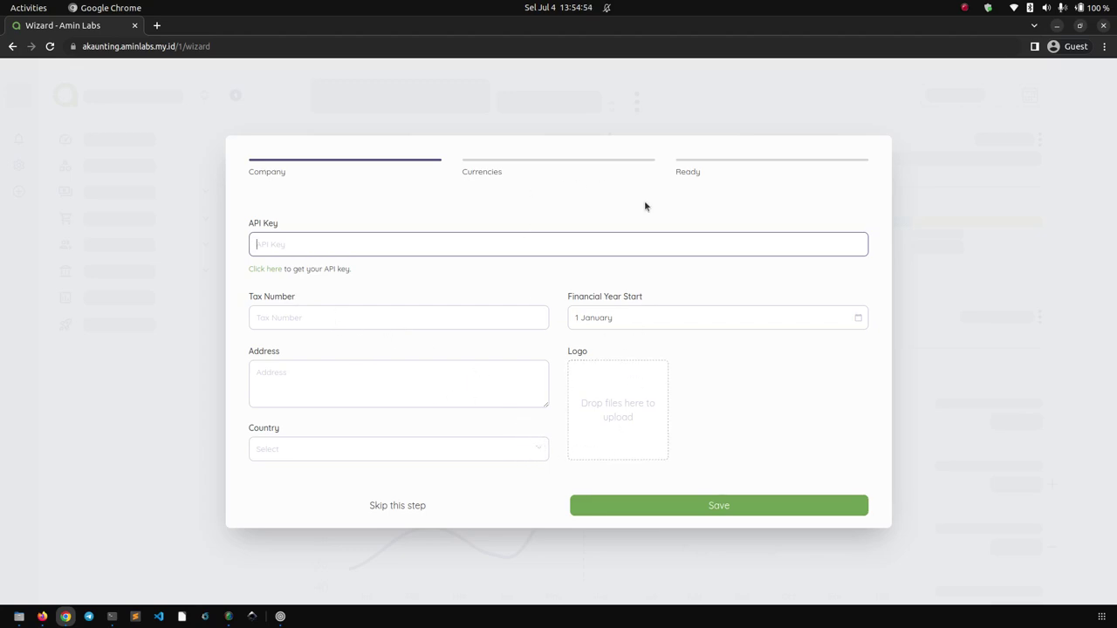
{"action": "left_click", "coordinate": [388, 506]}
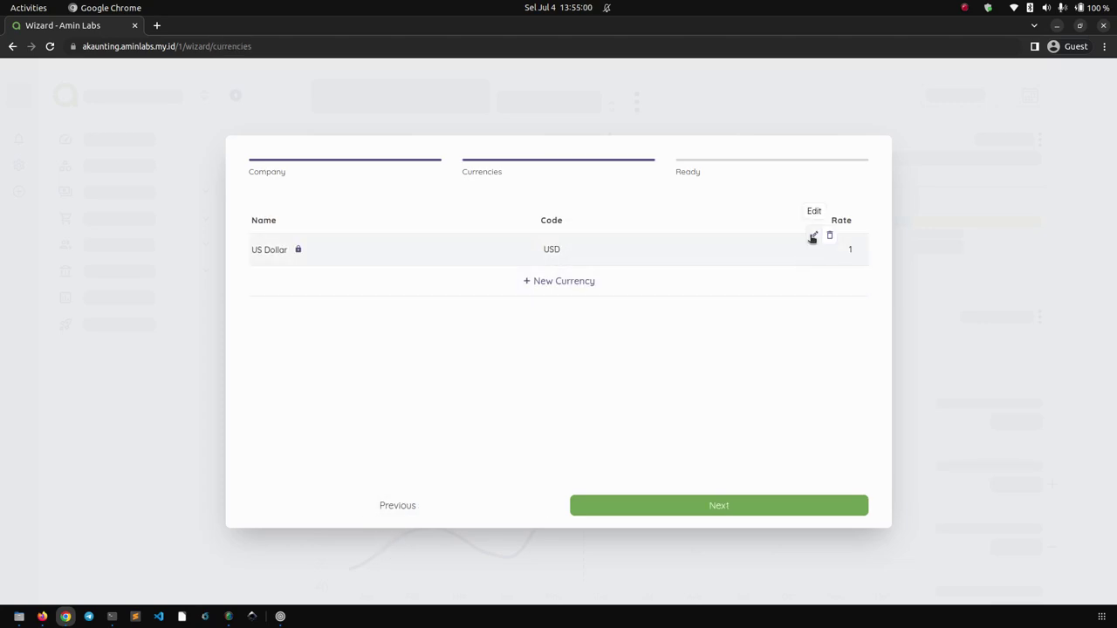
{"action": "left_click", "coordinate": [614, 508]}
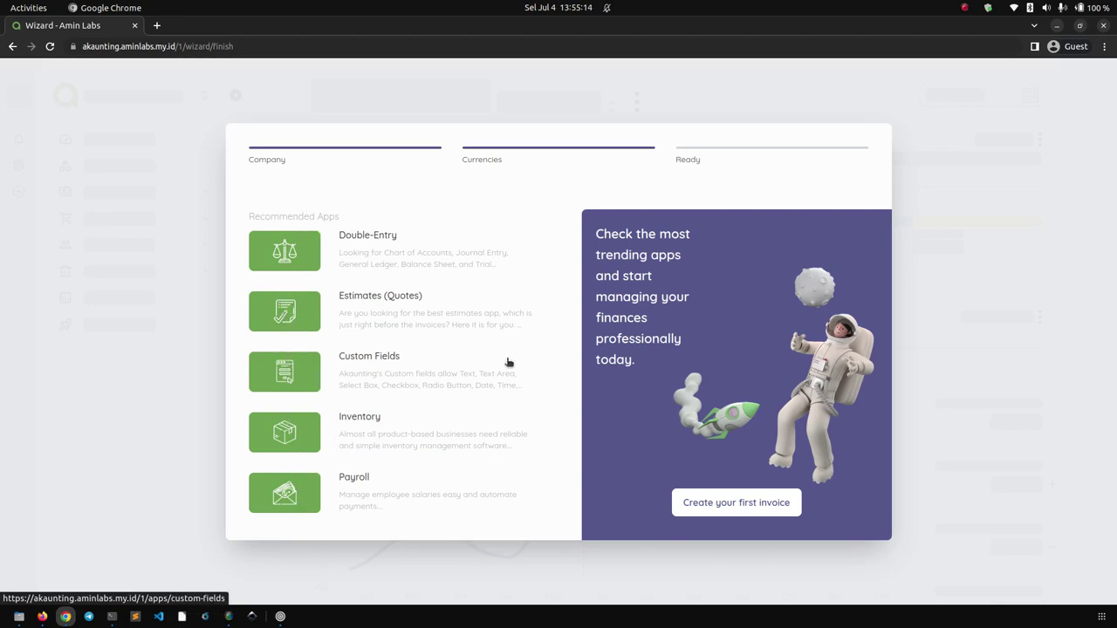
Open and scroll through the empty New Invoice form, then bring Firefox's documentation page forward.
{"action": "left_click", "coordinate": [736, 504]}
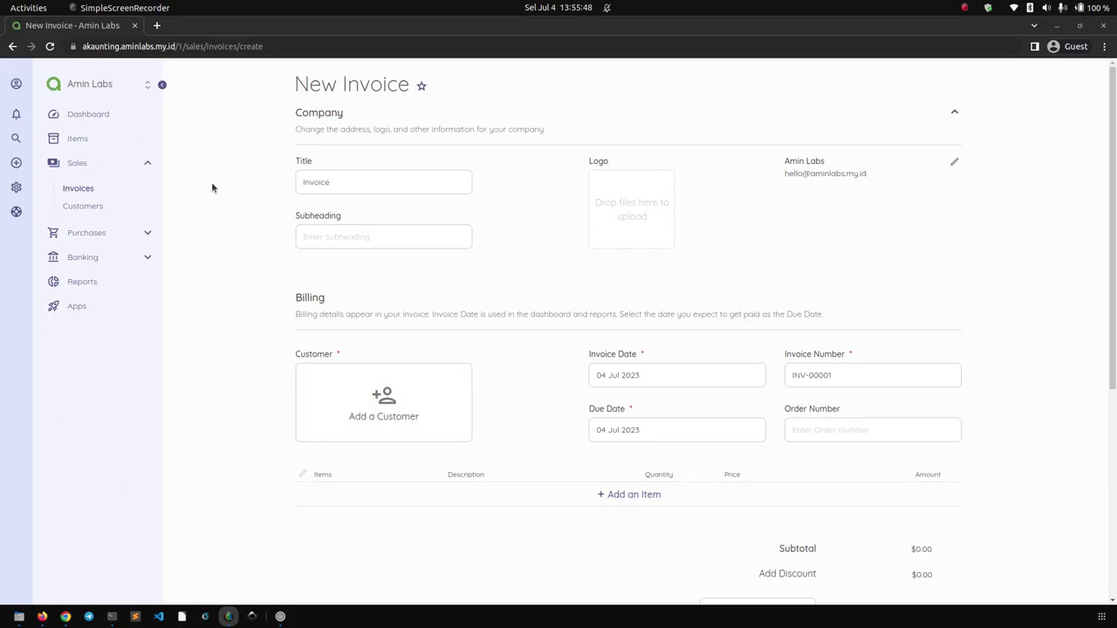
{"action": "scroll", "coordinate": [184, 368], "scroll_direction": "down", "scroll_amount": 3}
{"action": "scroll", "coordinate": [320, 411], "scroll_direction": "down", "scroll_amount": 2}
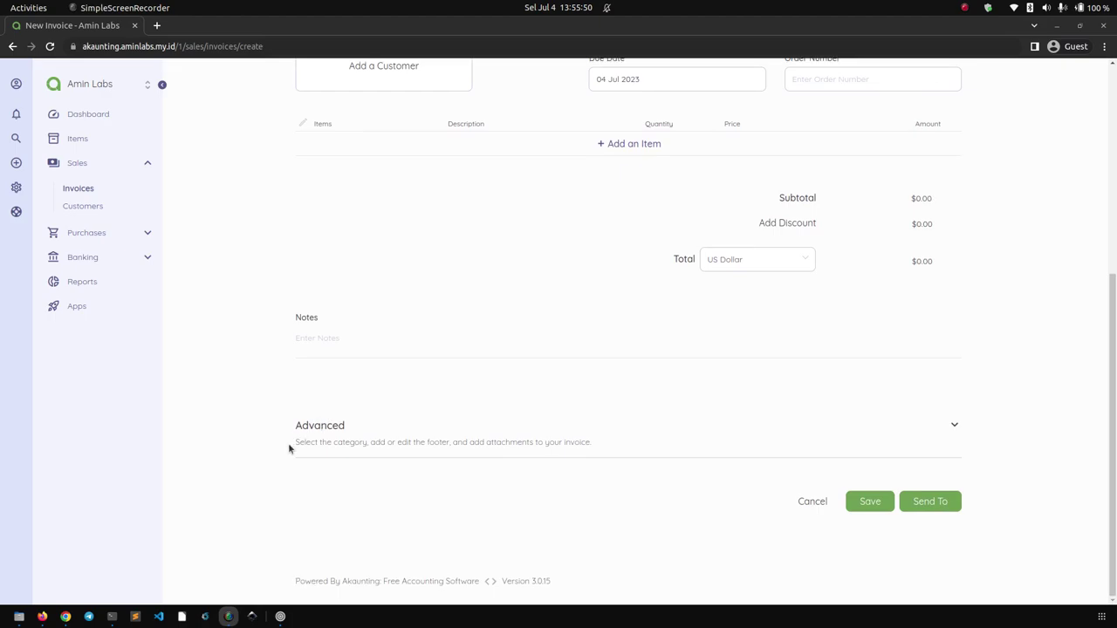
{"action": "scroll", "coordinate": [292, 452], "scroll_direction": "up", "scroll_amount": 5}
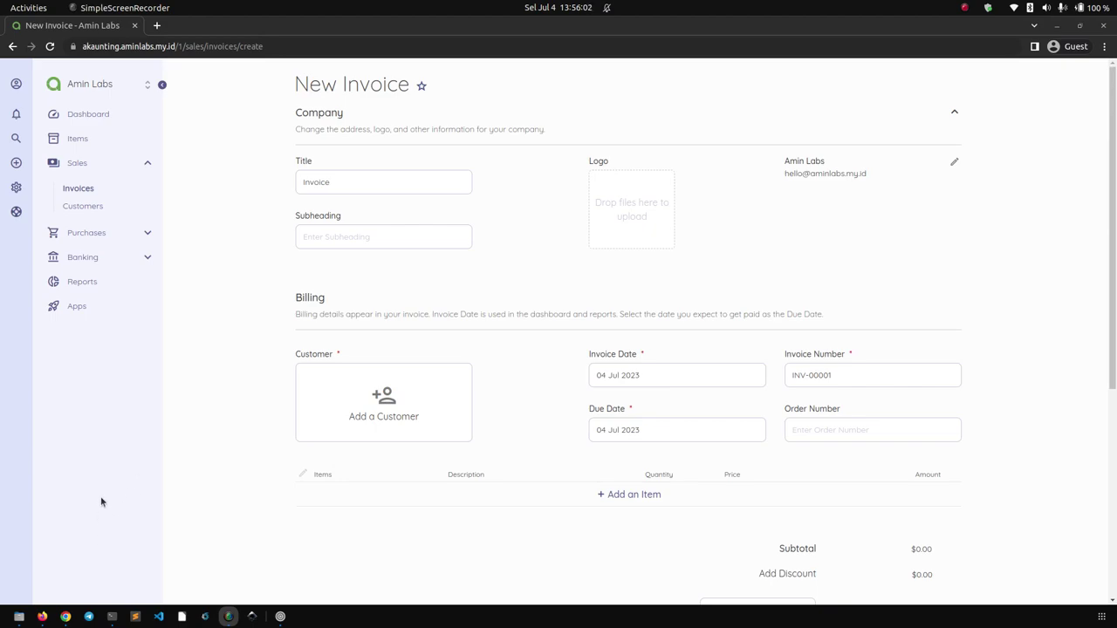
{"action": "left_click", "coordinate": [42, 616]}
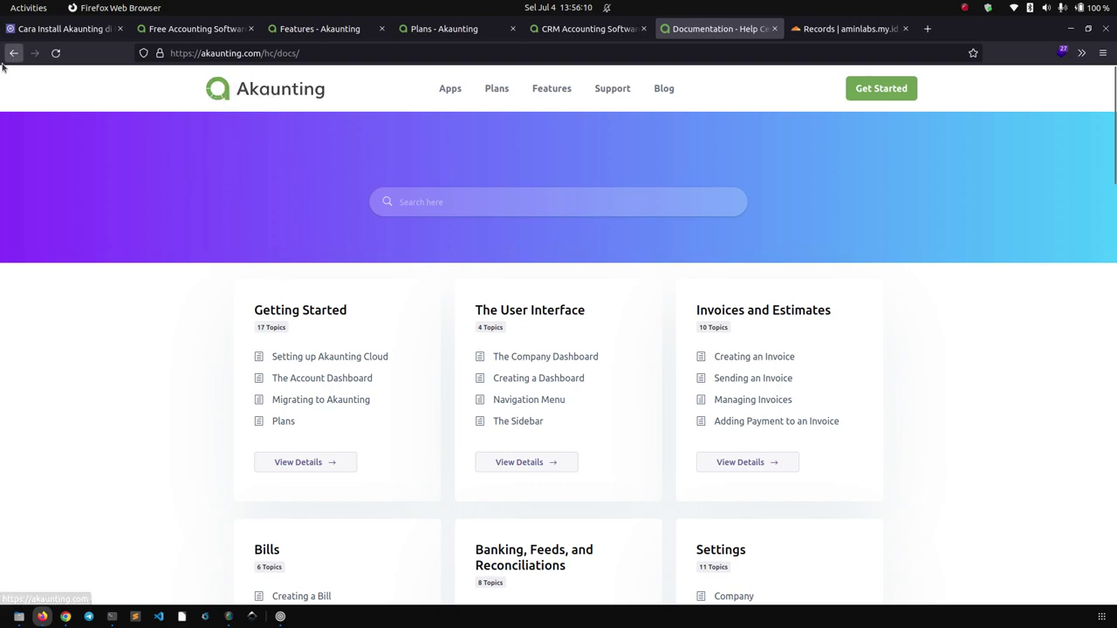
Browse the Akaunting Free Accounting Software homepage tab.
{"action": "left_click", "coordinate": [218, 33]}
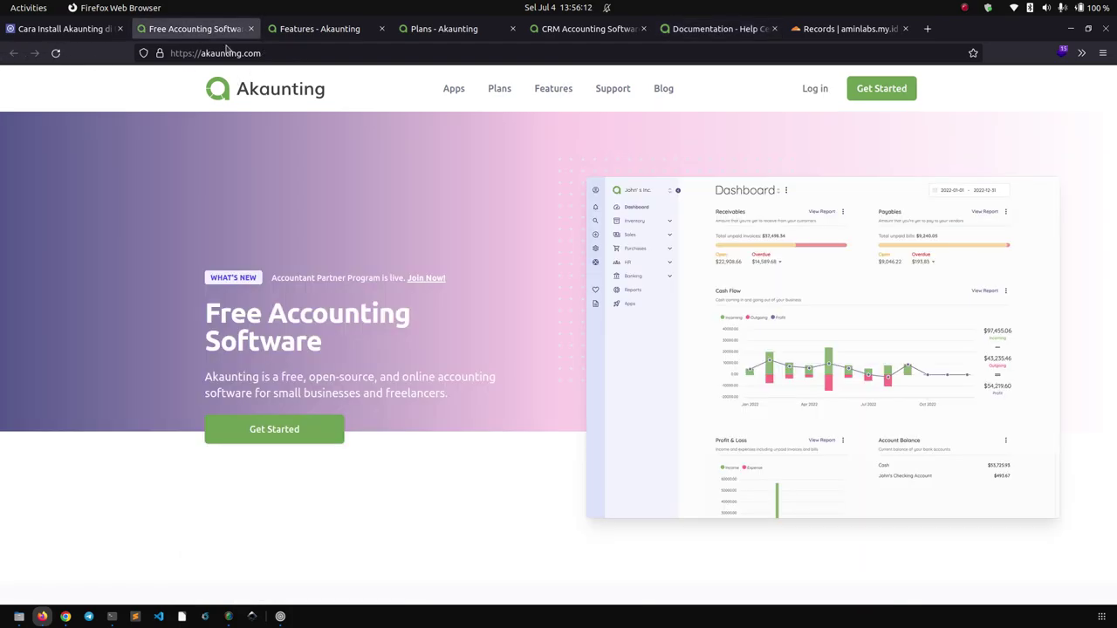
{"action": "scroll", "coordinate": [1091, 175], "scroll_direction": "down", "scroll_amount": 1}
{"action": "scroll", "coordinate": [1100, 114], "scroll_direction": "up", "scroll_amount": 1}
{"action": "scroll", "coordinate": [917, 350], "scroll_direction": "down", "scroll_amount": 20}
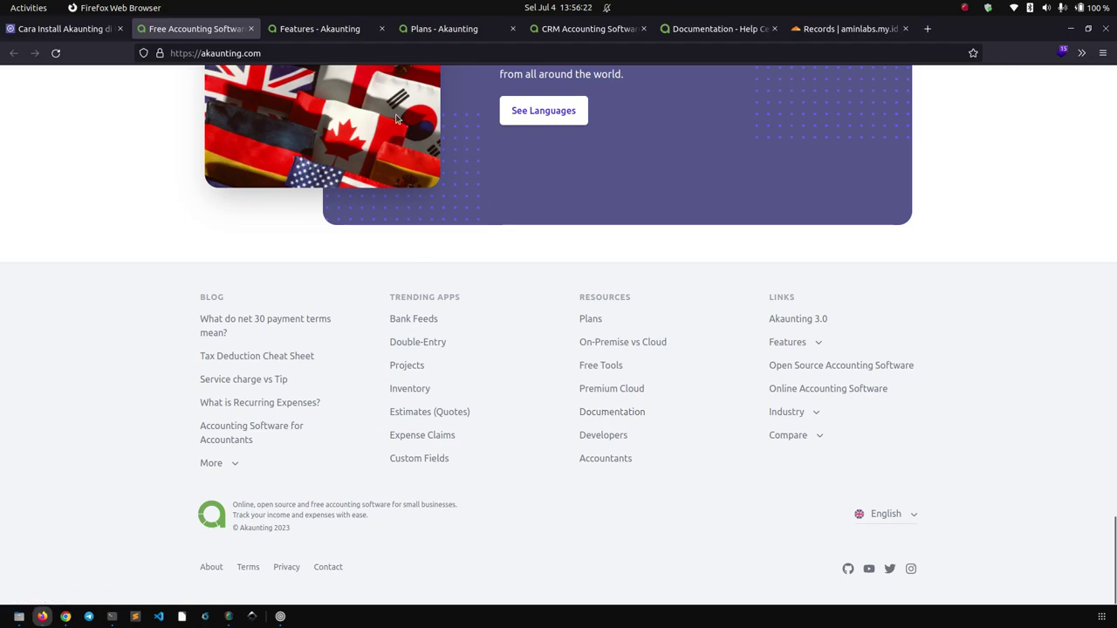
Read the Setting up Akaunting Cloud help article, then return to the homepage top.
{"action": "left_click", "coordinate": [703, 29]}
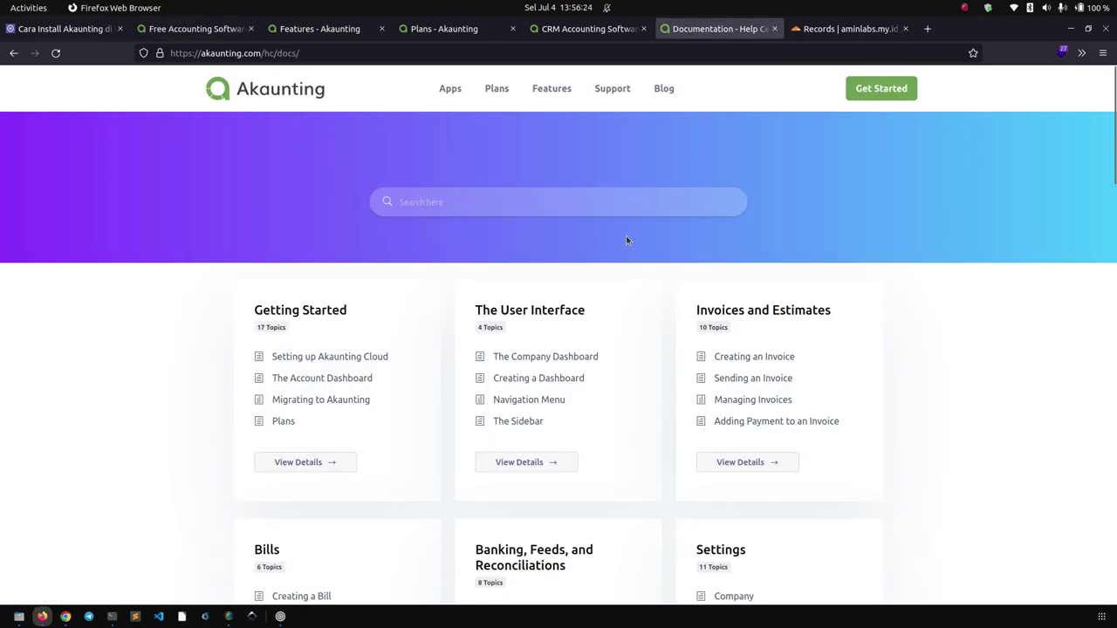
{"action": "scroll", "coordinate": [992, 267], "scroll_direction": "down", "scroll_amount": 2}
{"action": "scroll", "coordinate": [991, 267], "scroll_direction": "down", "scroll_amount": 3}
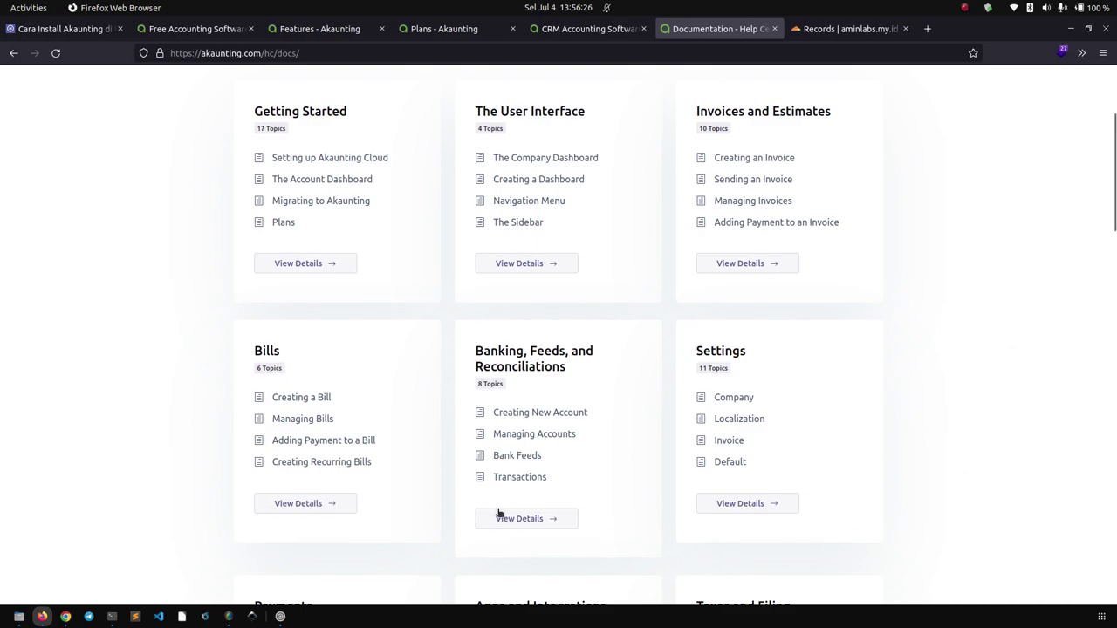
{"action": "left_click", "coordinate": [318, 162]}
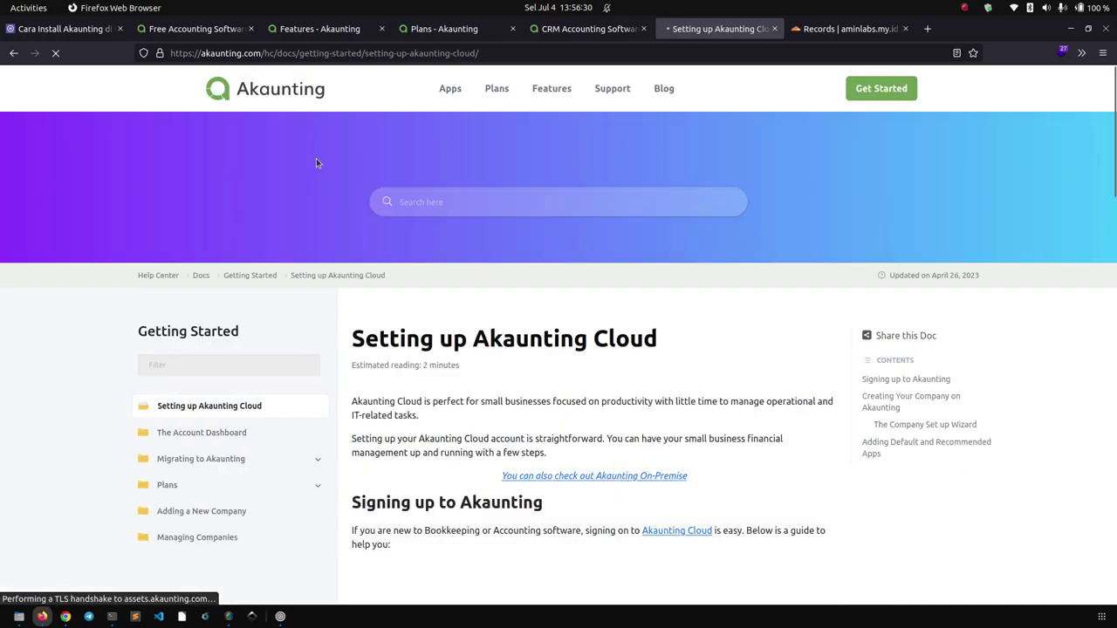
{"action": "scroll", "coordinate": [402, 308], "scroll_direction": "down", "scroll_amount": 8}
{"action": "scroll", "coordinate": [207, 357], "scroll_direction": "down", "scroll_amount": 10}
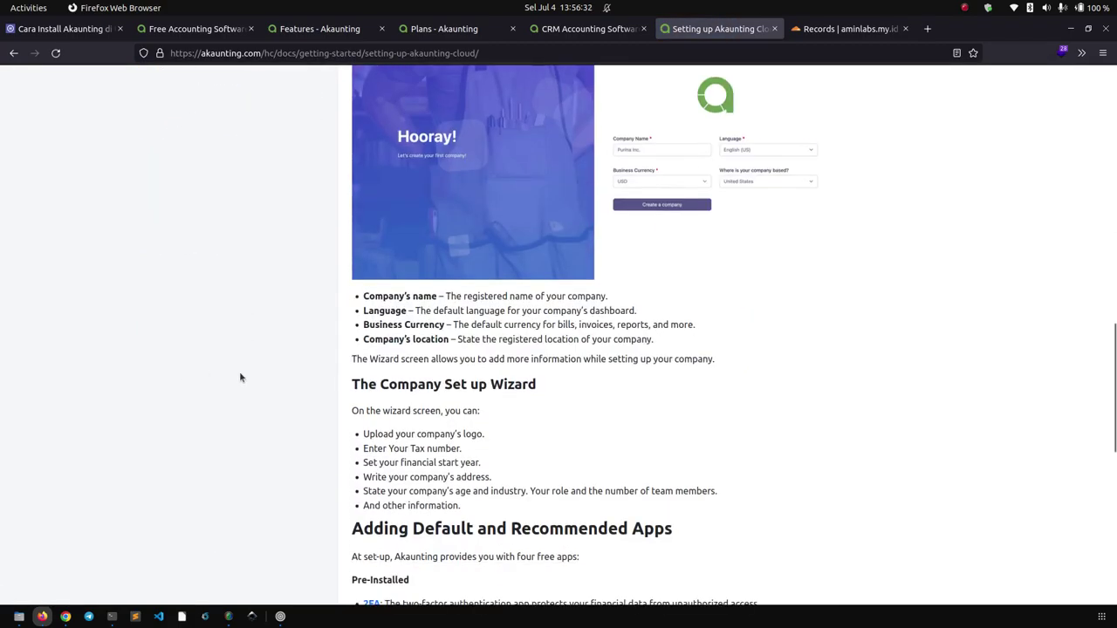
{"action": "scroll", "coordinate": [831, 367], "scroll_direction": "up", "scroll_amount": 18}
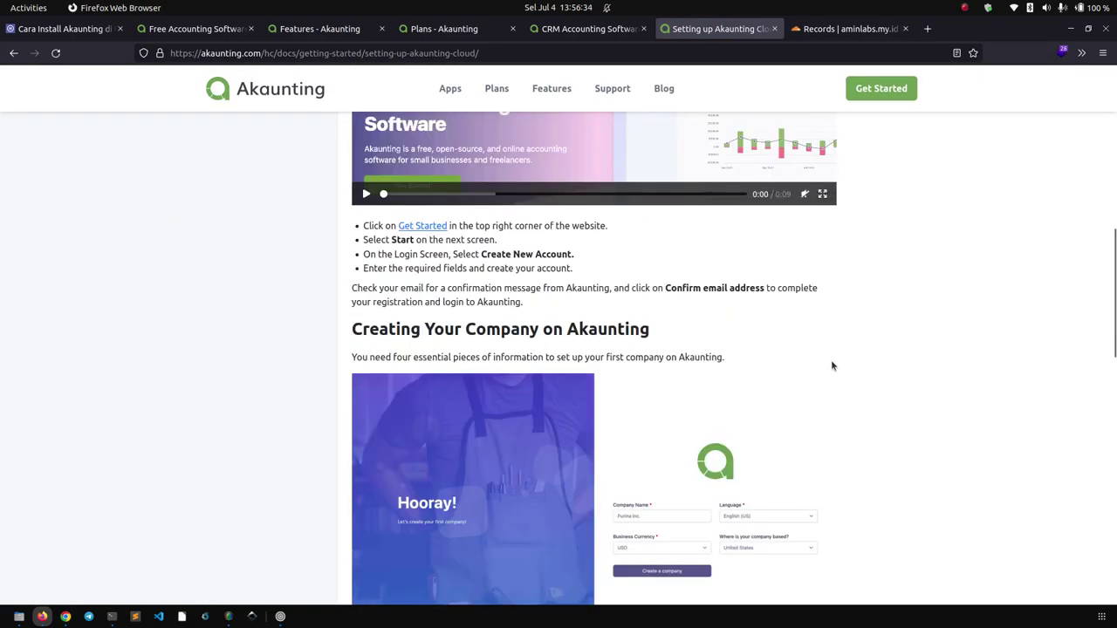
{"action": "left_click", "coordinate": [201, 29]}
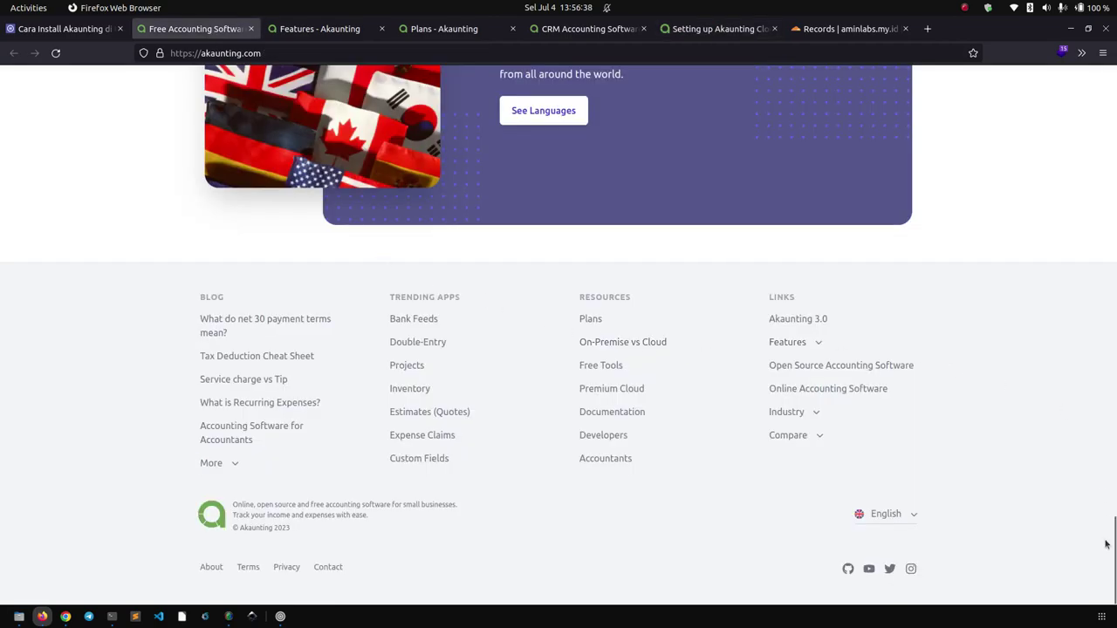
{"action": "left_click_drag", "start_coordinate": [1113, 556], "coordinate": [1087, 109]}
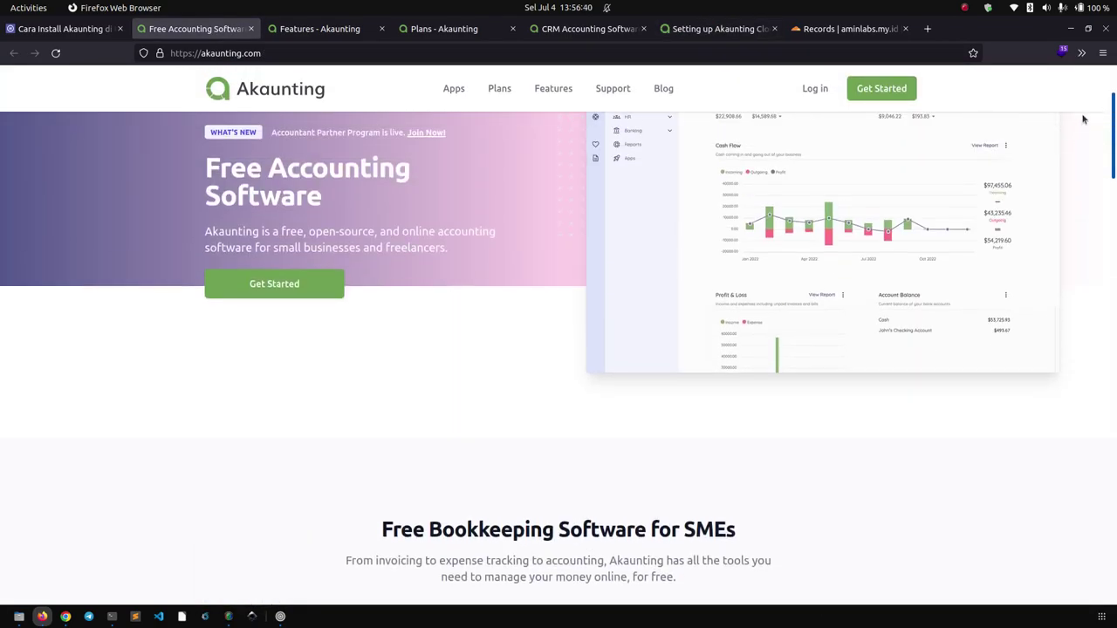